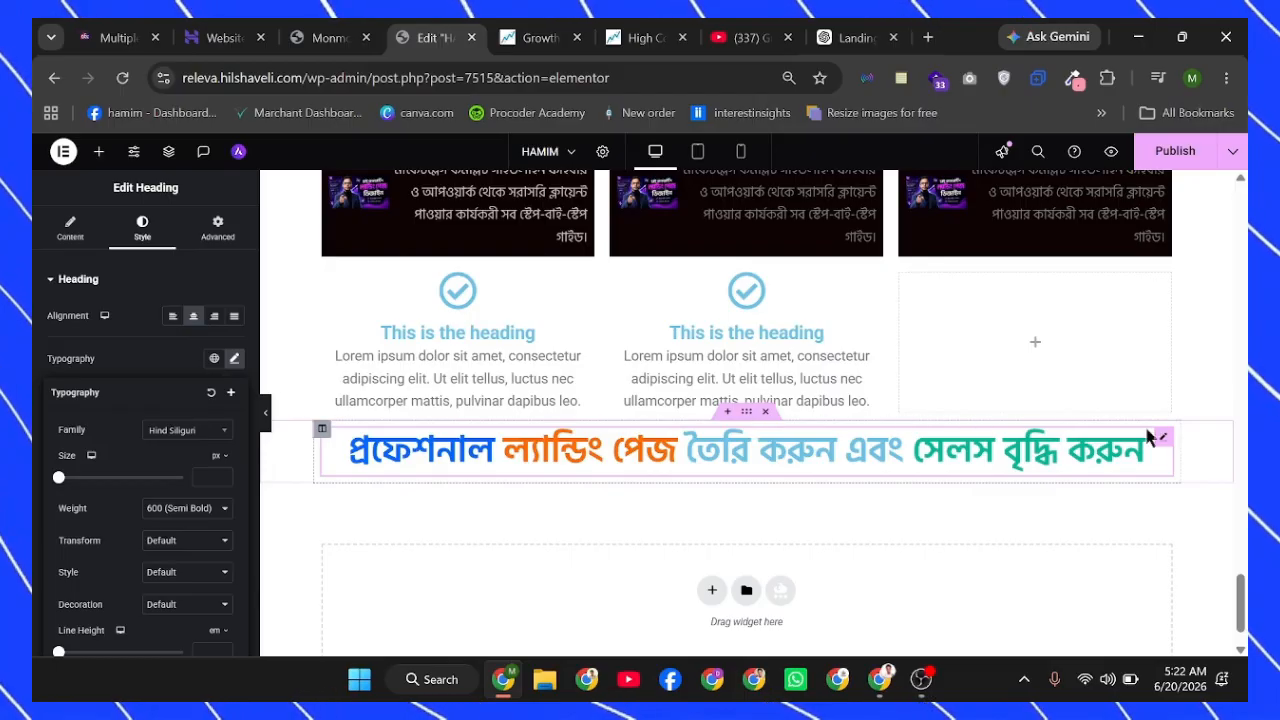
Examine the multicolour heading's title code, including its span tags and their colour values.
click(722, 443)
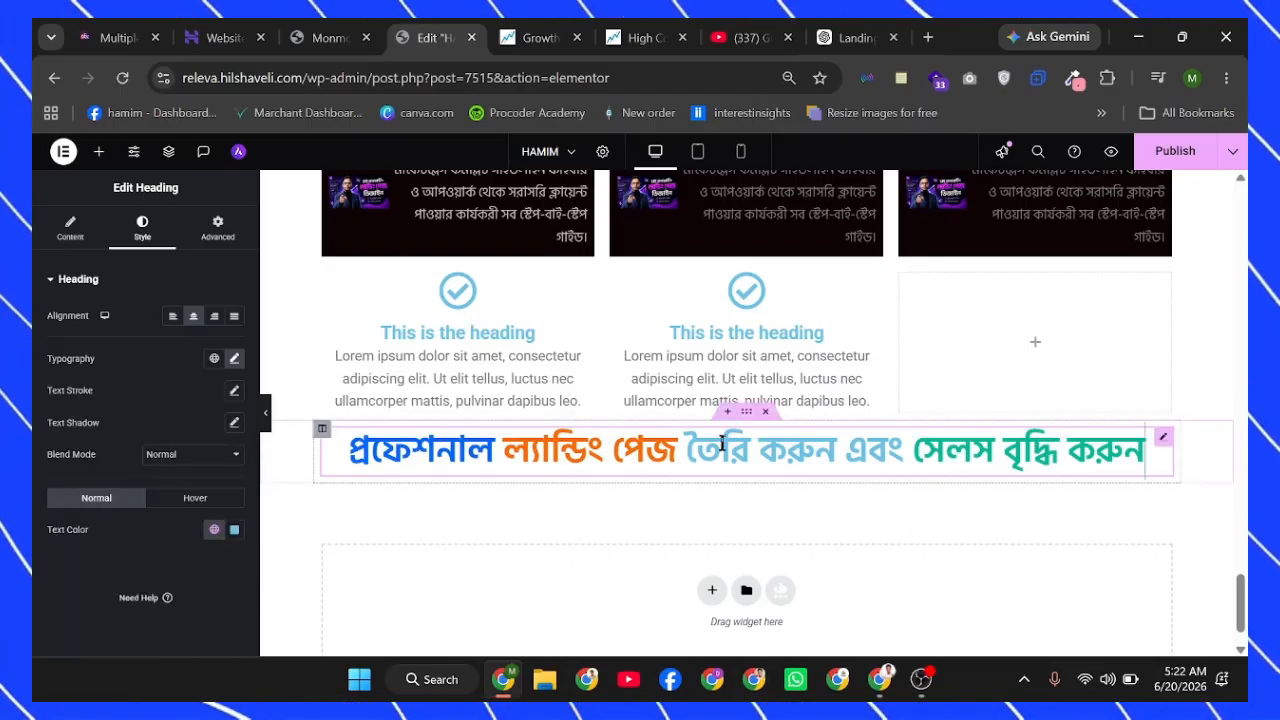
click(70, 228)
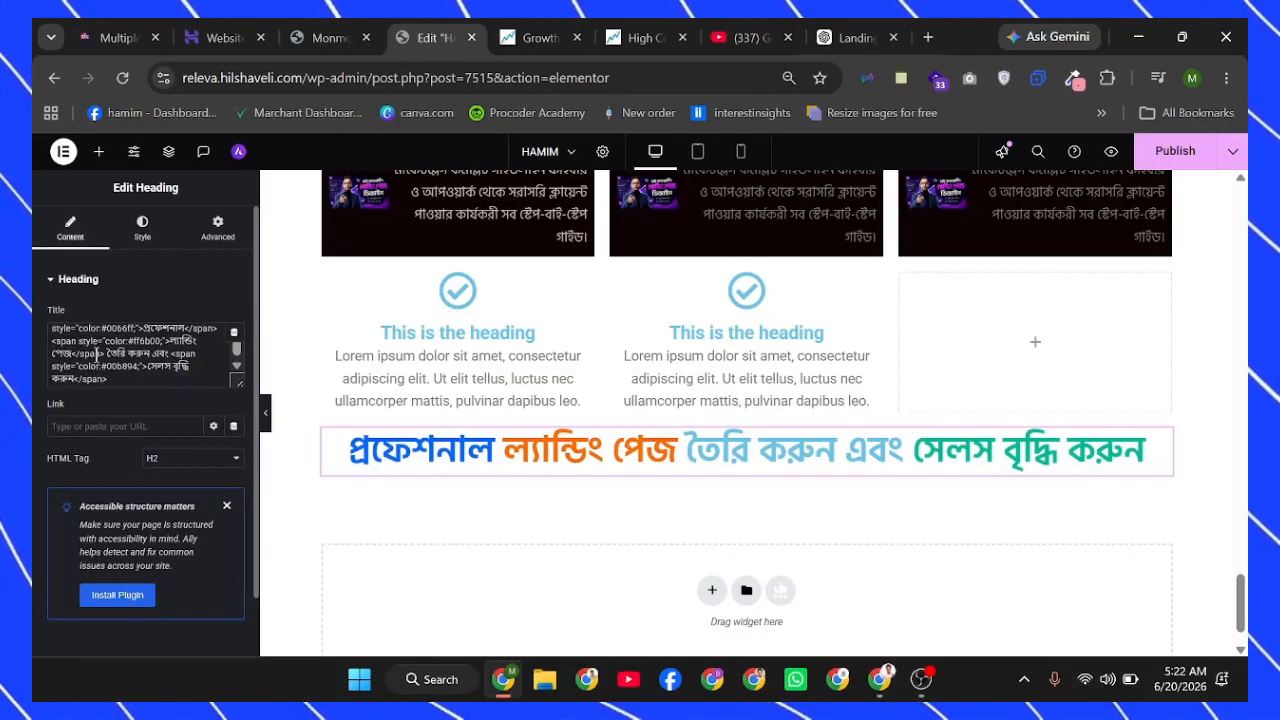
scroll(33, 370, up, 5)
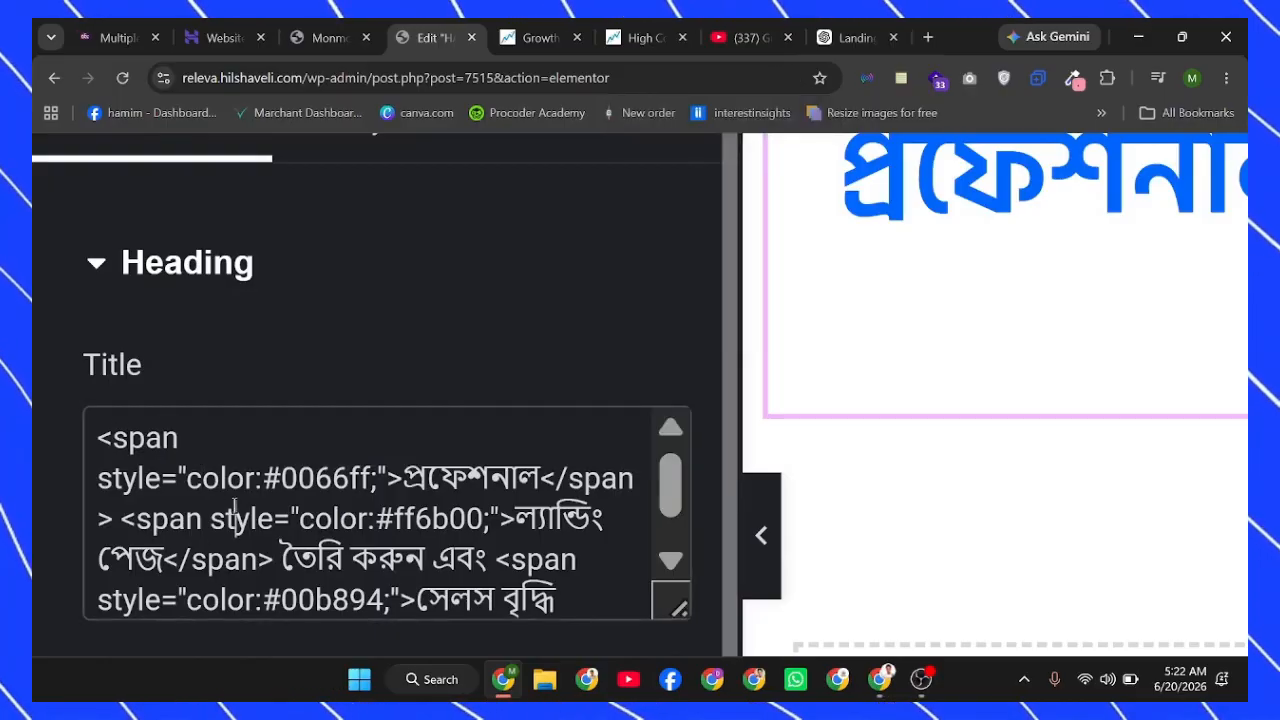
scroll(291, 517, down, 1)
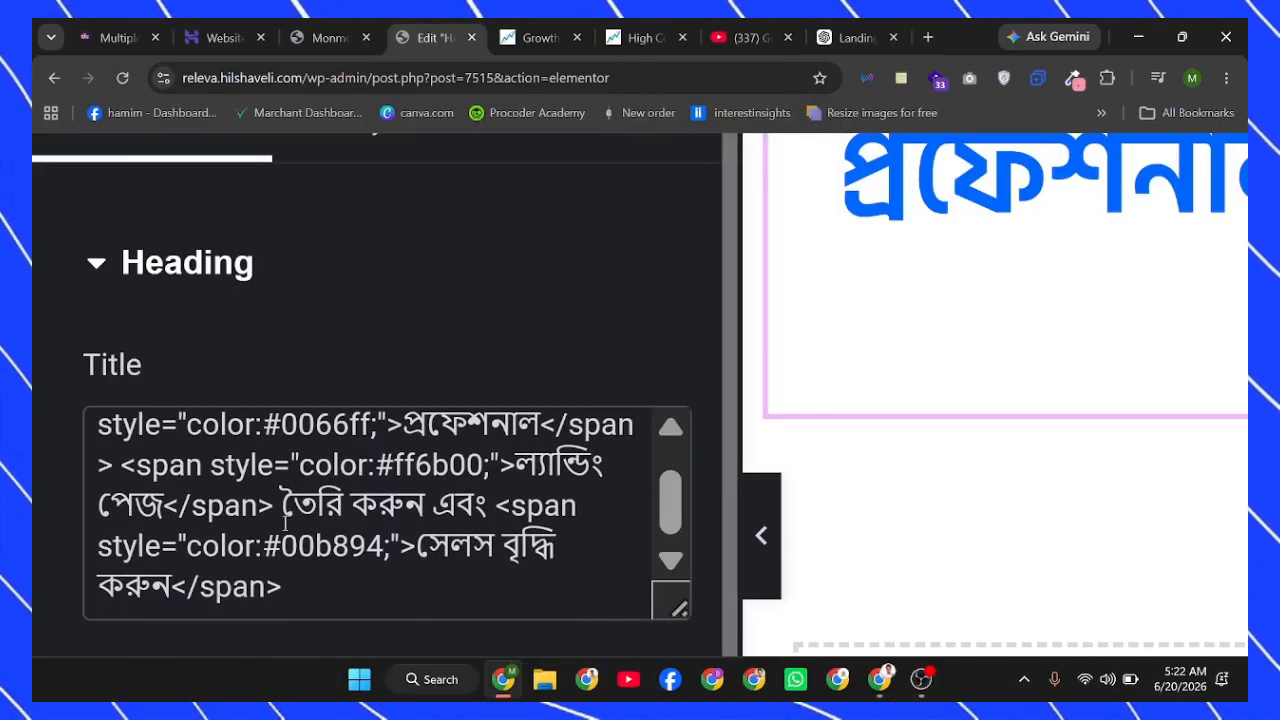
drag(314, 582, 66, 421)
click(65, 421)
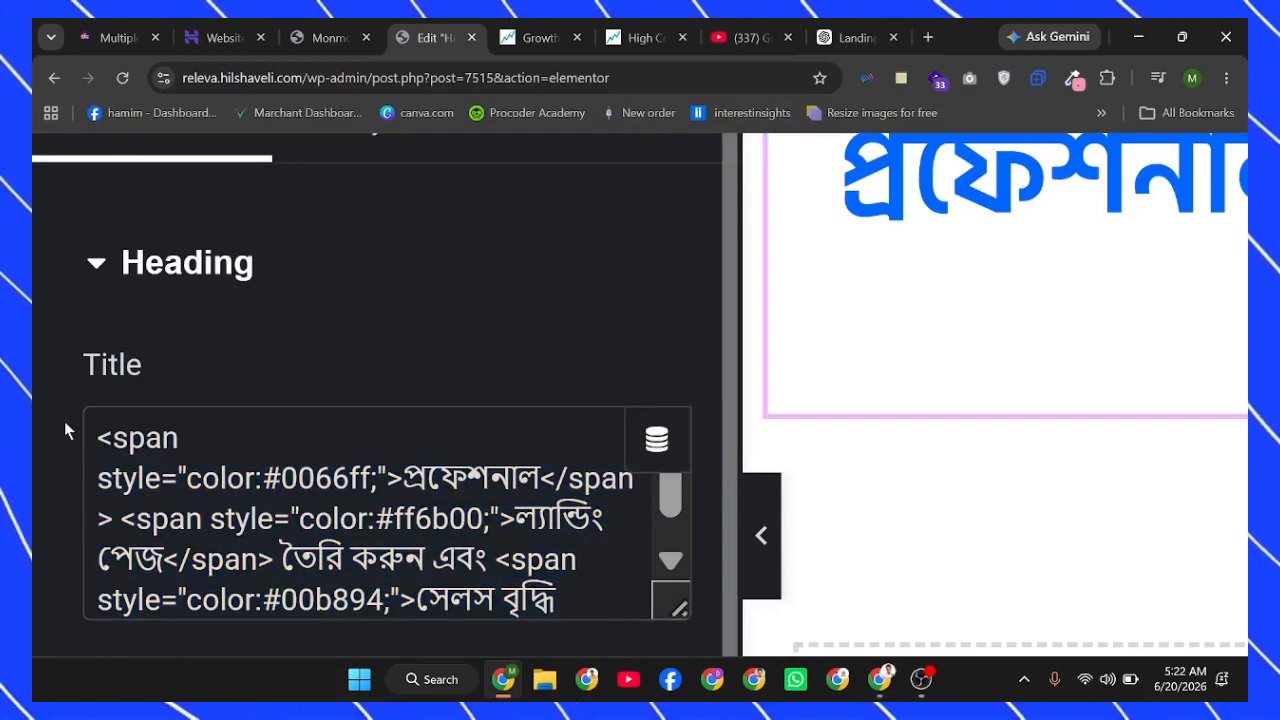
click(203, 482)
scroll(245, 497, down, 5)
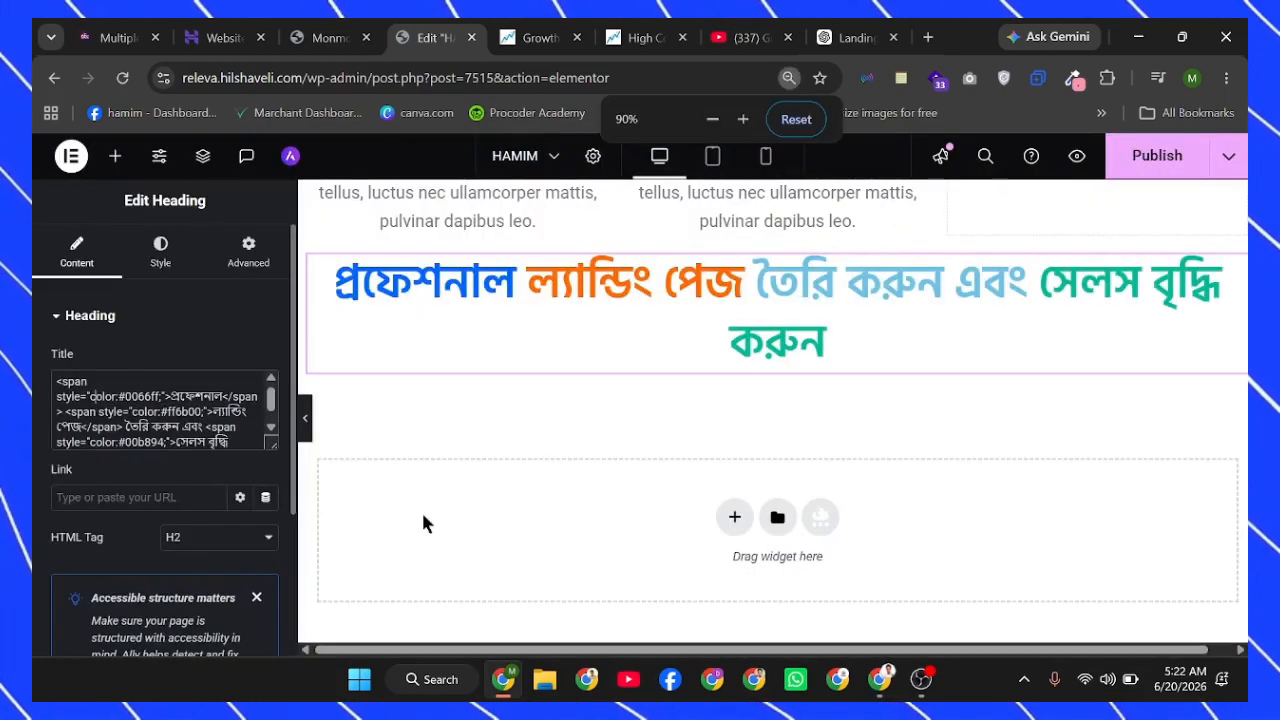
scroll(613, 506, down, 3)
click(614, 515)
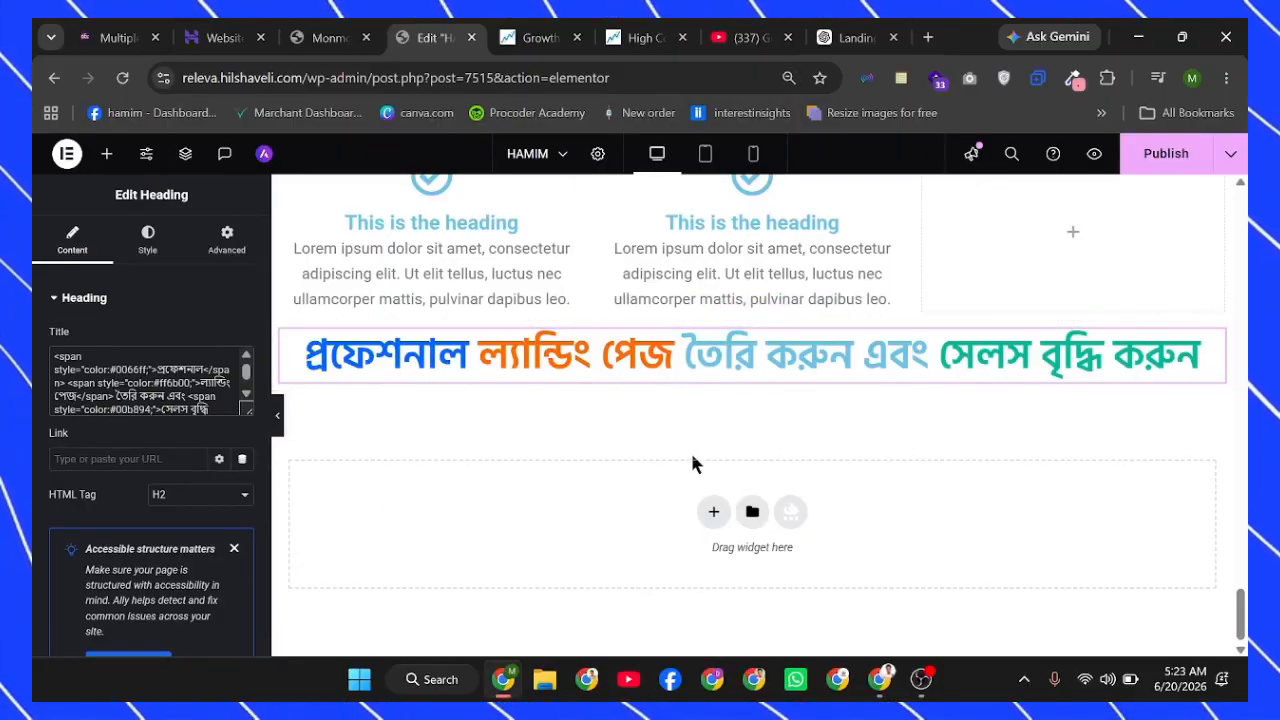
Add a single-column section below the multicolour heading, place a Heading widget in it and clear its default title.
click(716, 512)
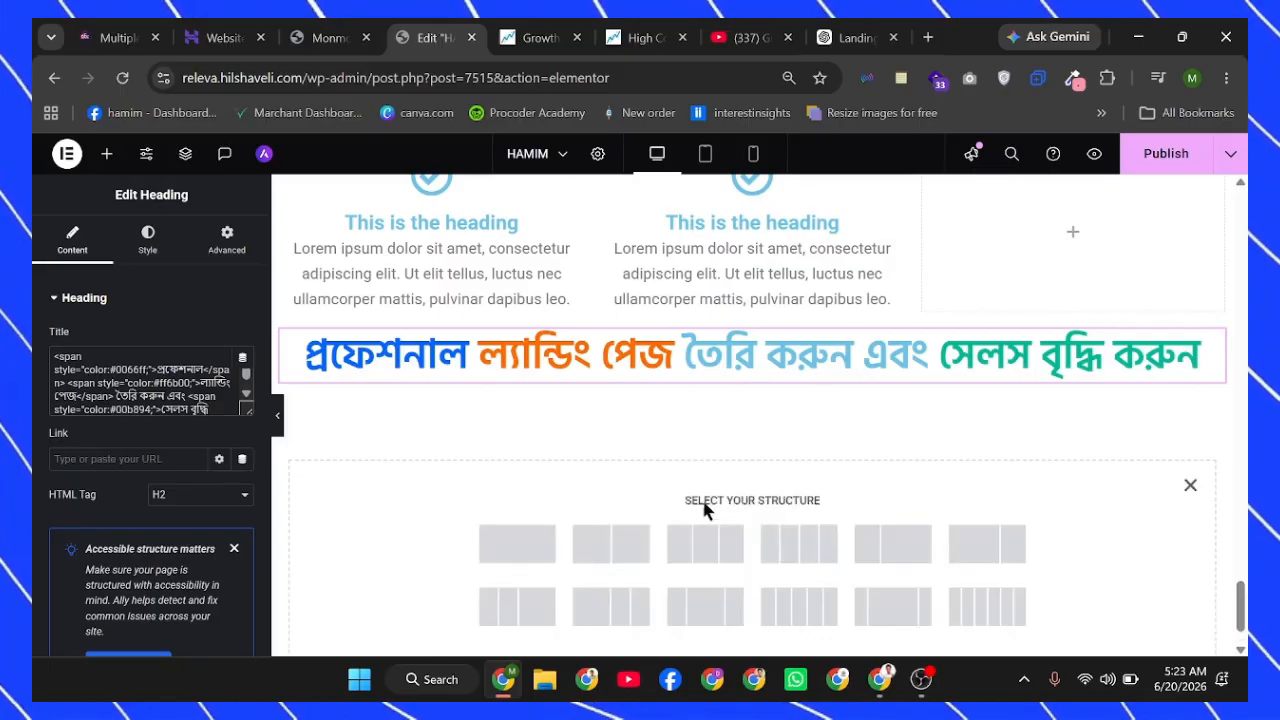
click(543, 545)
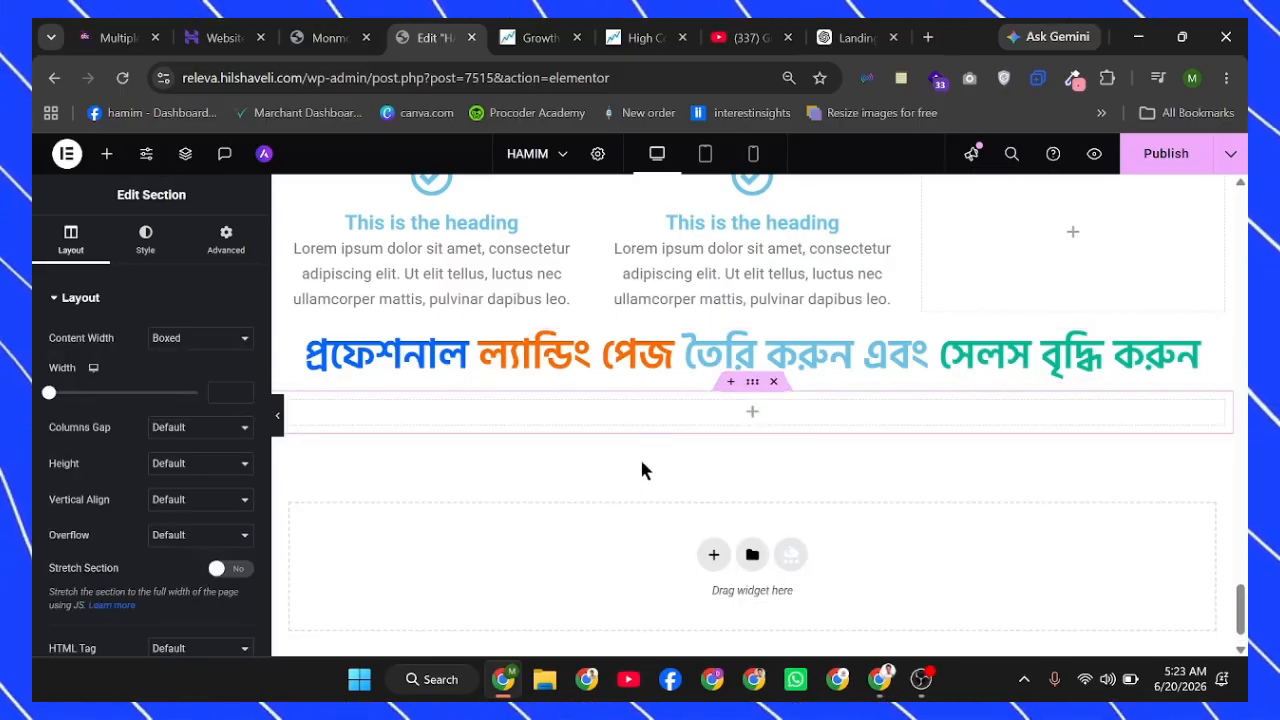
click(106, 153)
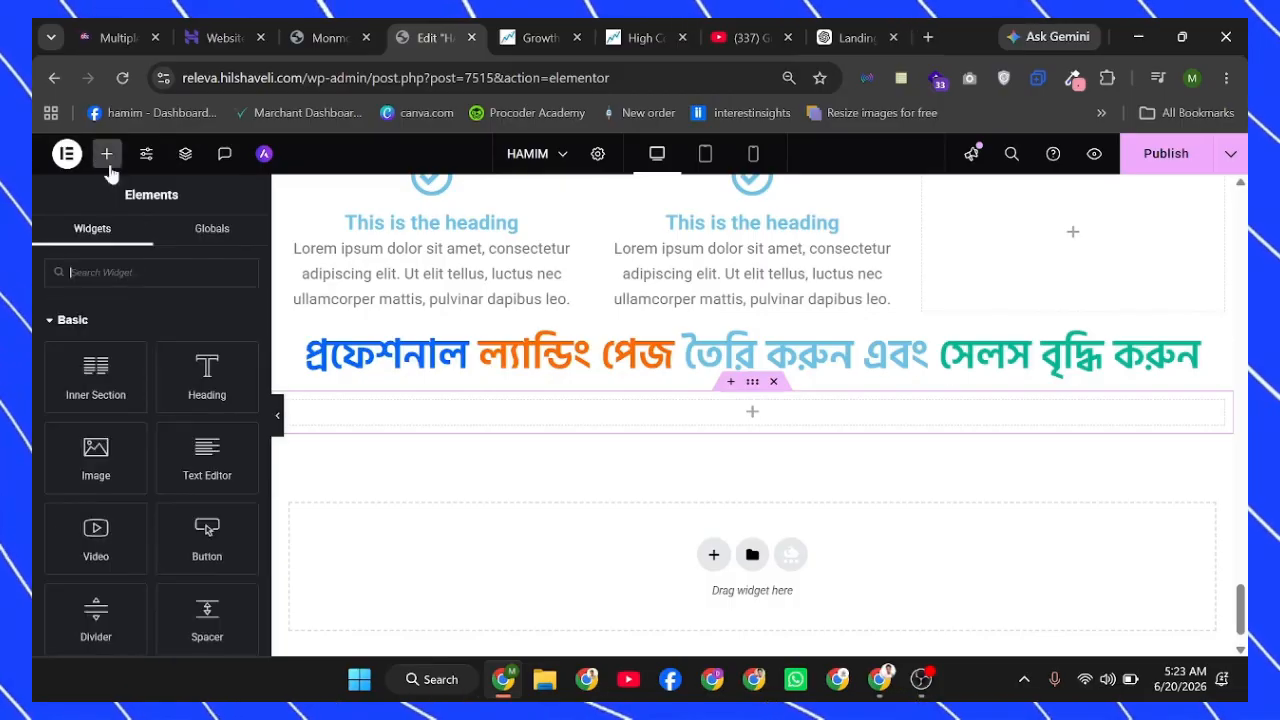
drag(197, 390, 641, 408)
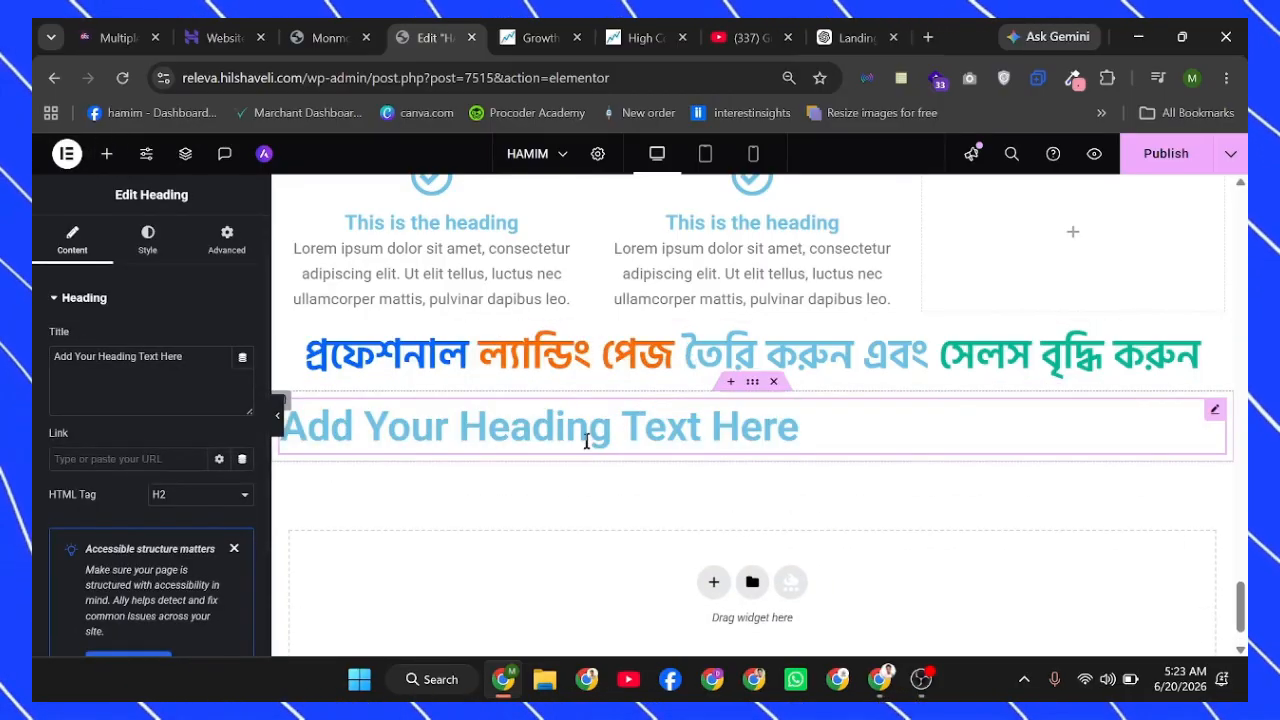
triple_click(169, 377)
key(BackSpace)
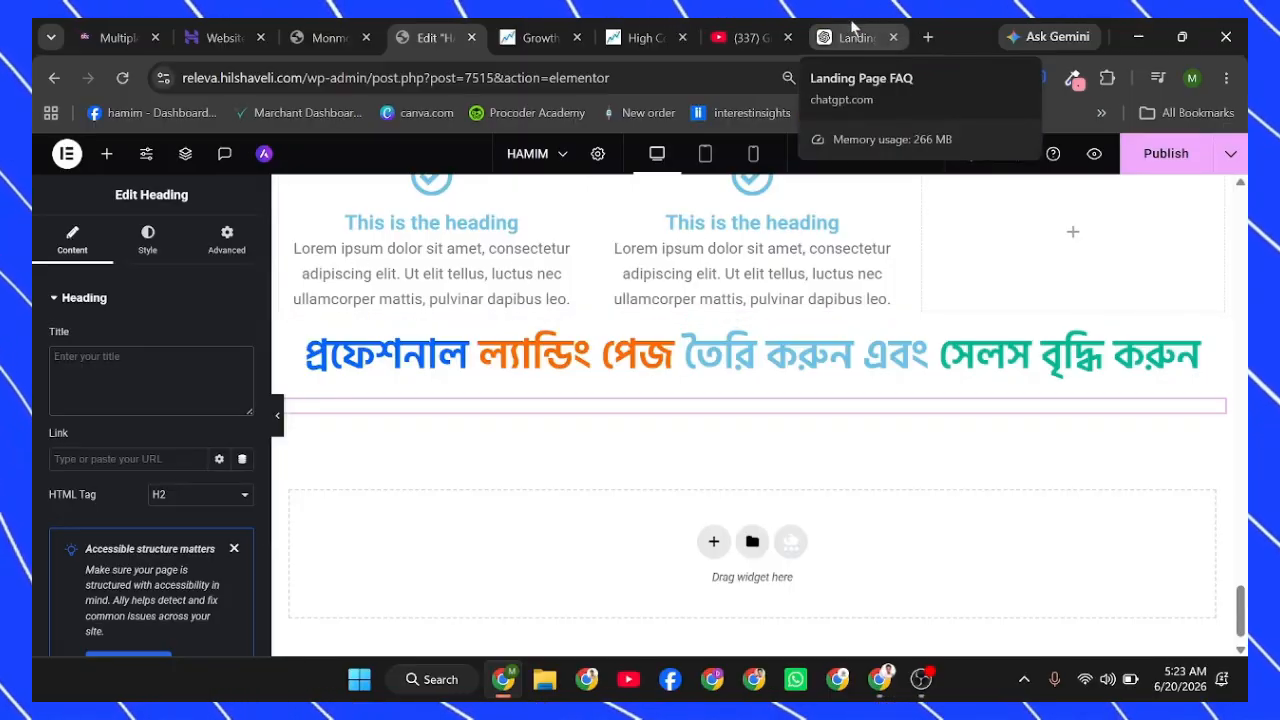
Switch to the ChatGPT conversation and copy the HTML snippet "আজই শুরু করুন <span style="color:#FFD700;">প্রফেশনাল কোর্স</span>".
key(super+v)
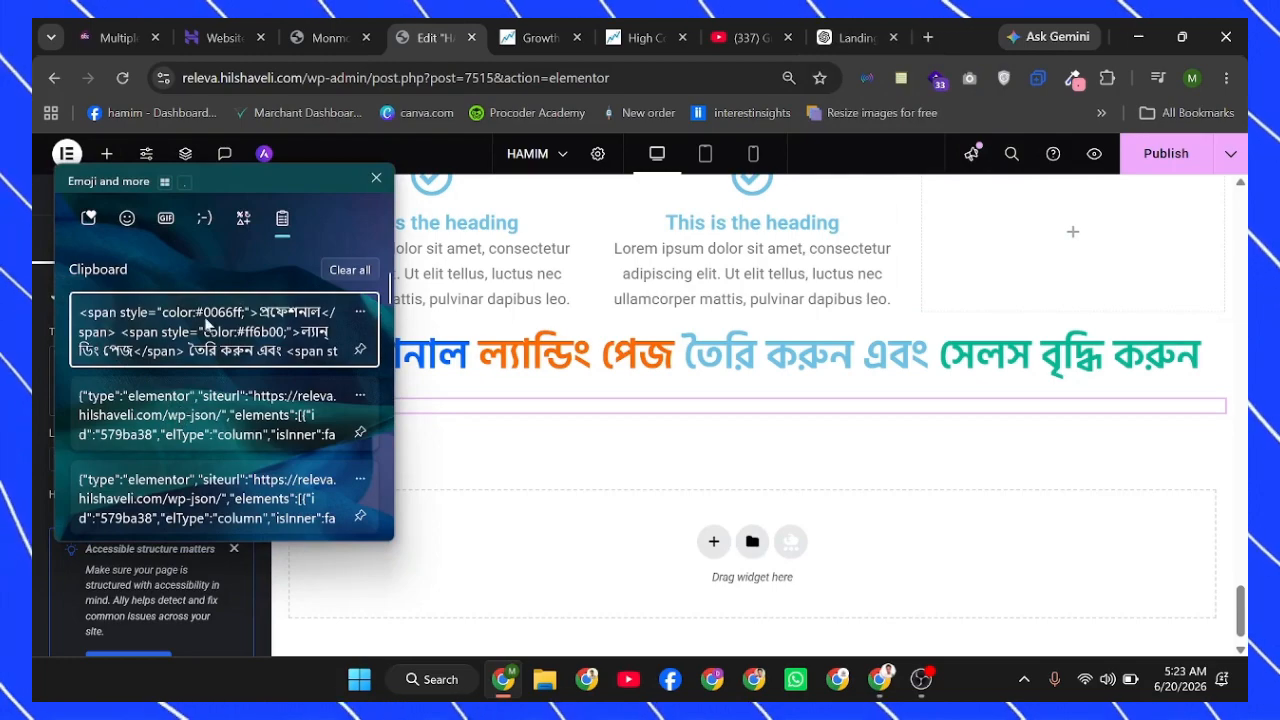
click(835, 24)
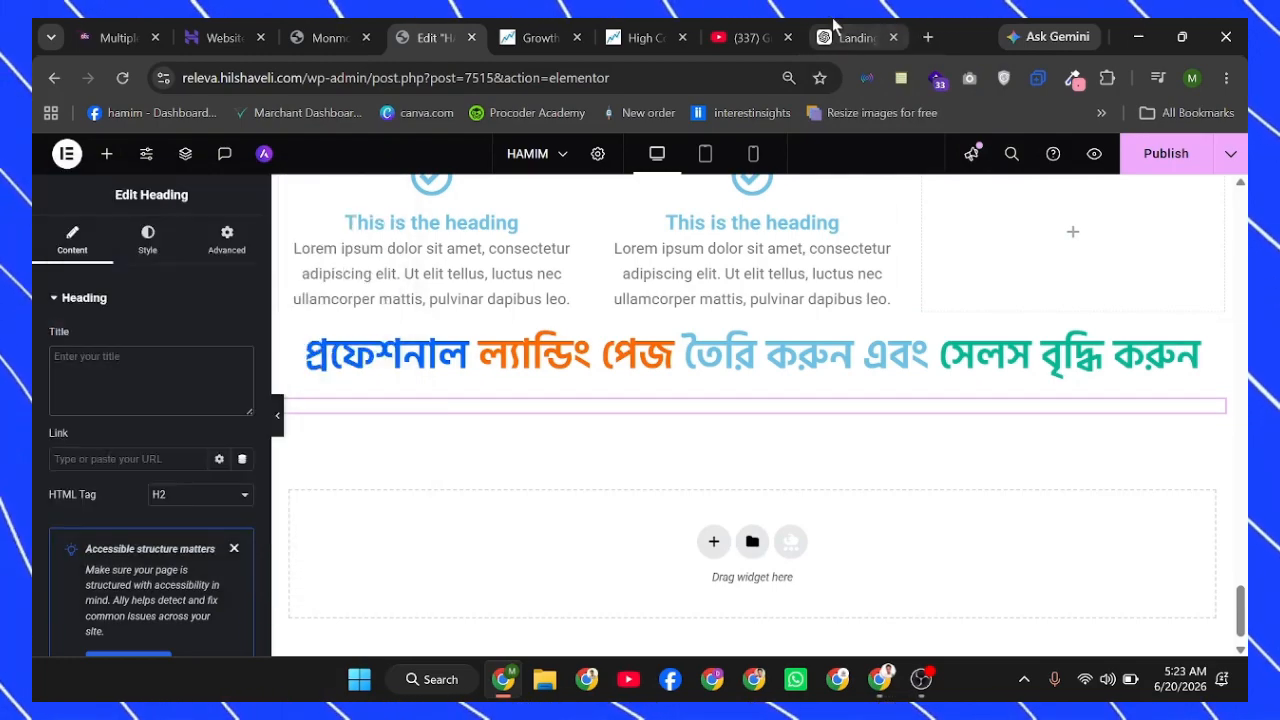
click(835, 24)
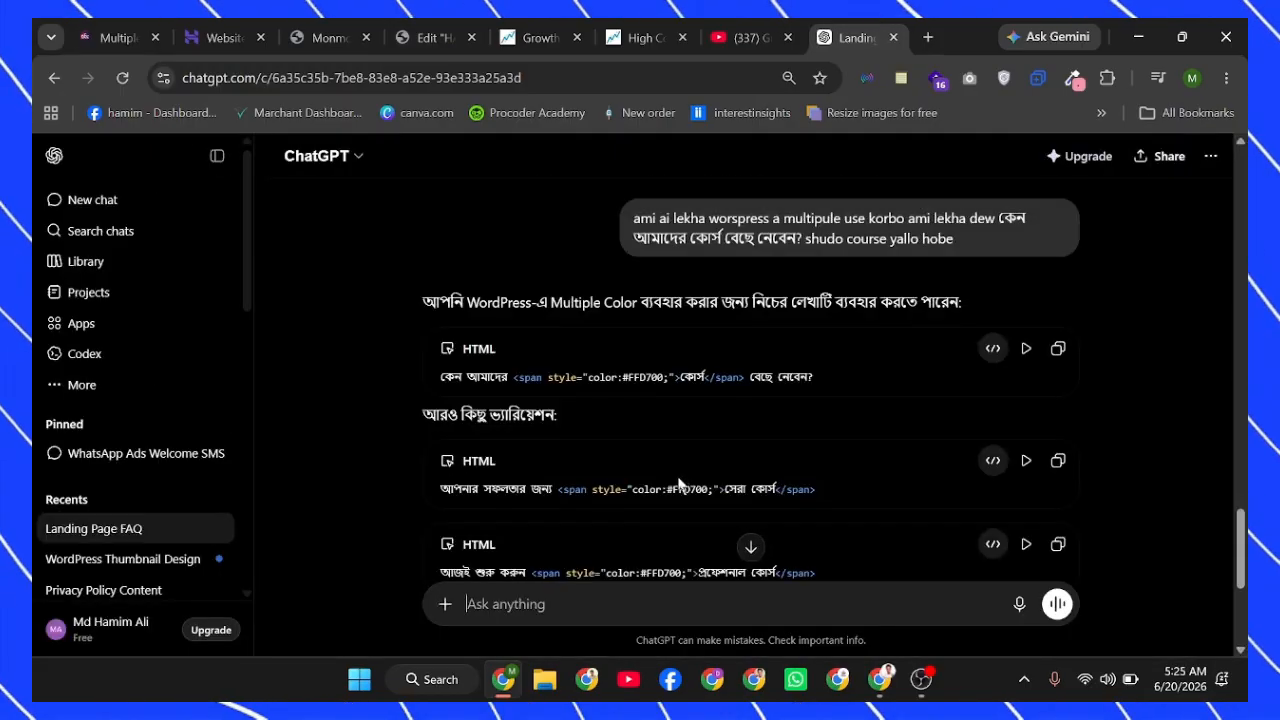
scroll(679, 486, down, 4)
scroll(690, 486, up, 12)
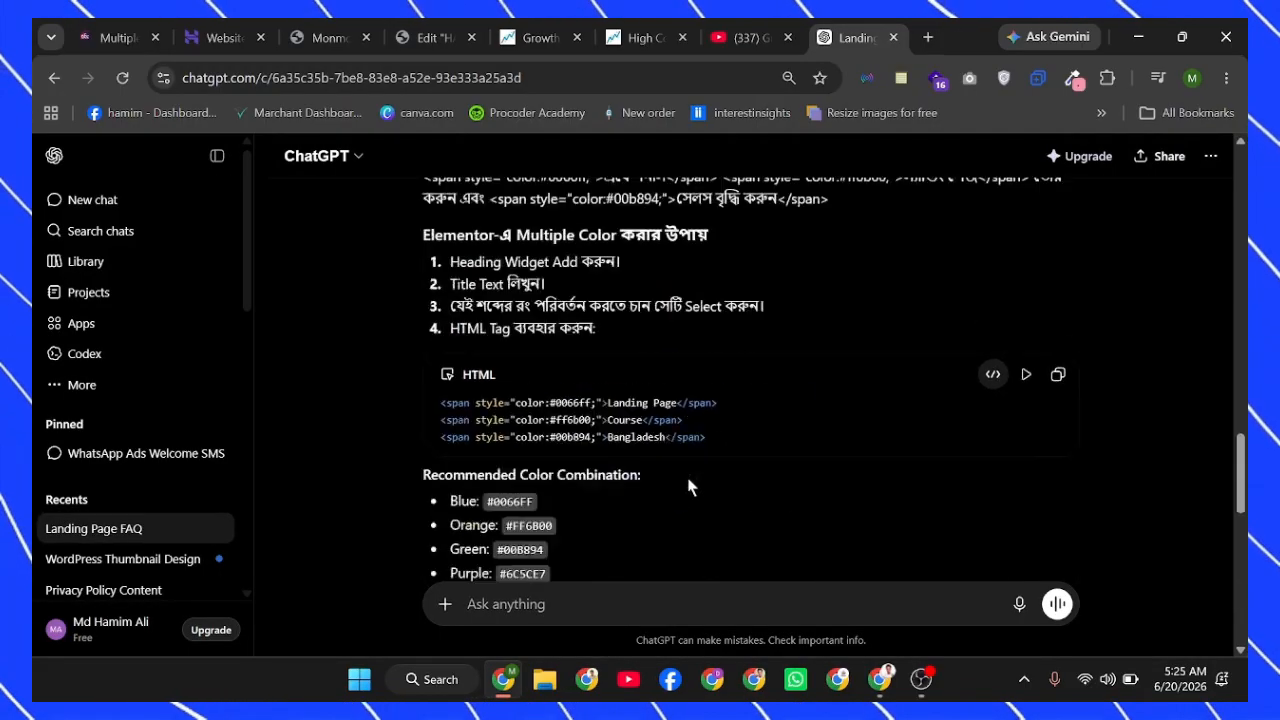
scroll(710, 487, down, 3)
scroll(782, 467, down, 5)
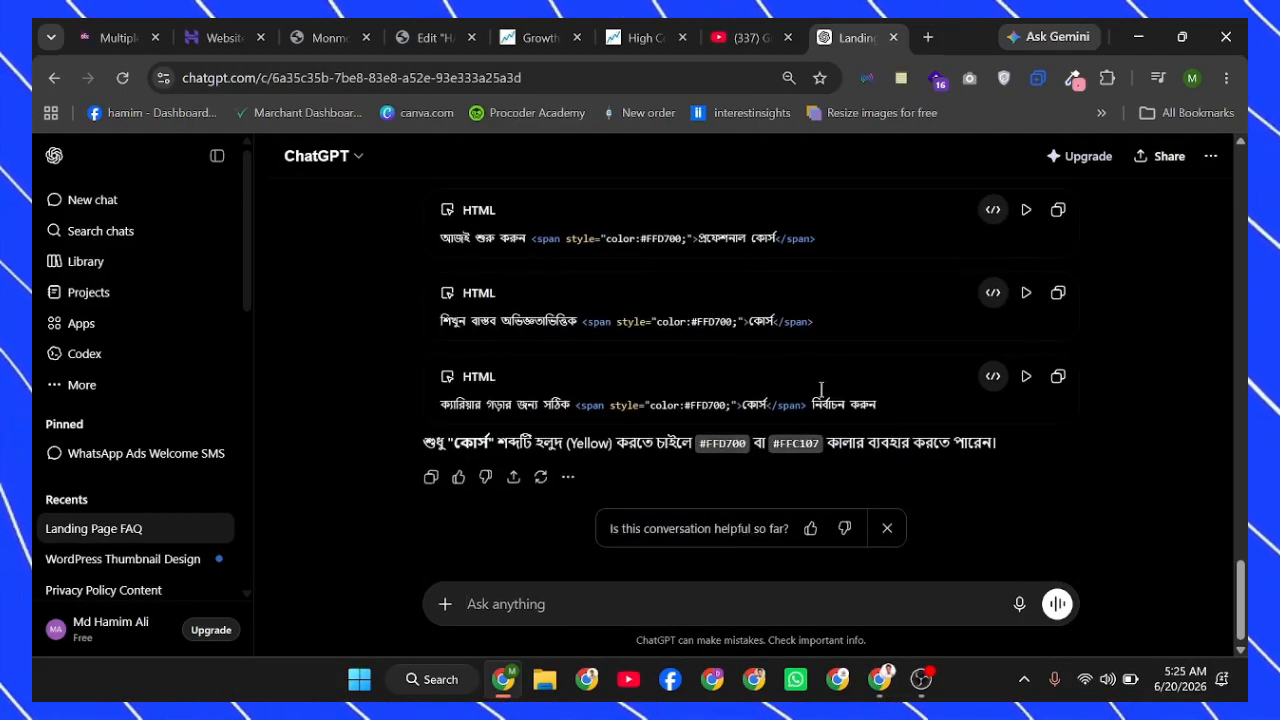
click(1025, 293)
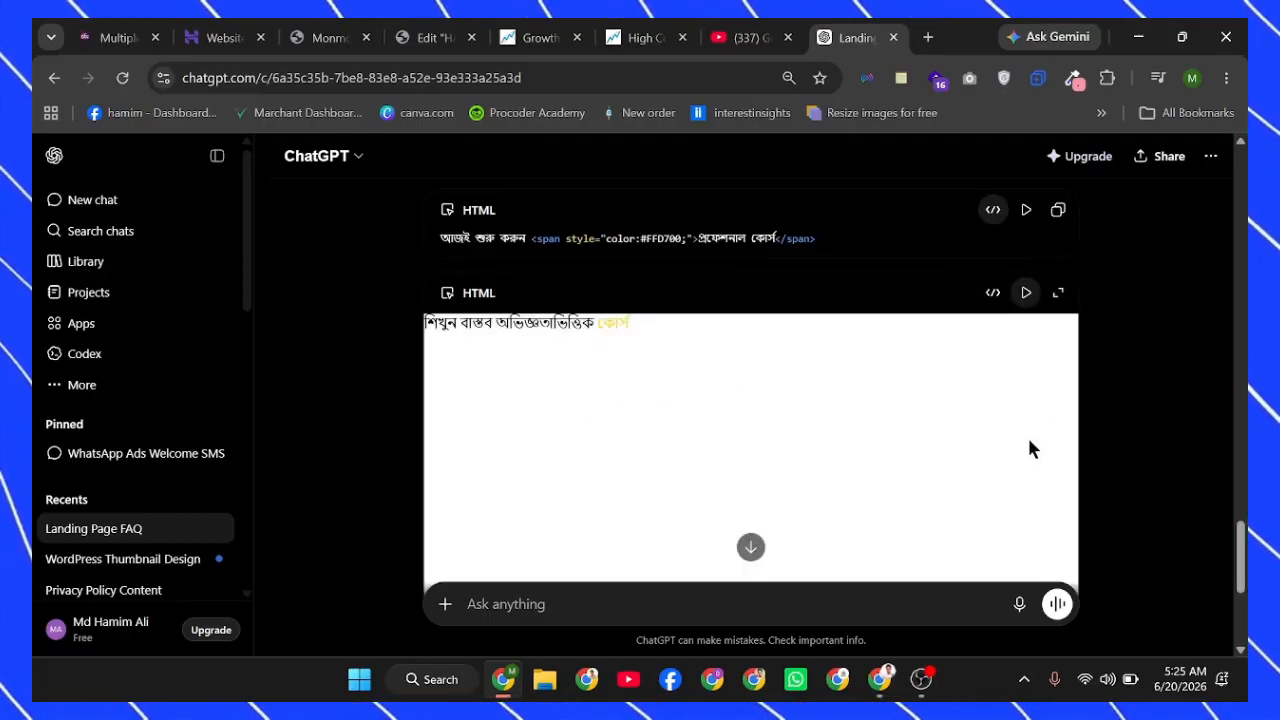
scroll(1033, 449, up, 2)
click(1052, 341)
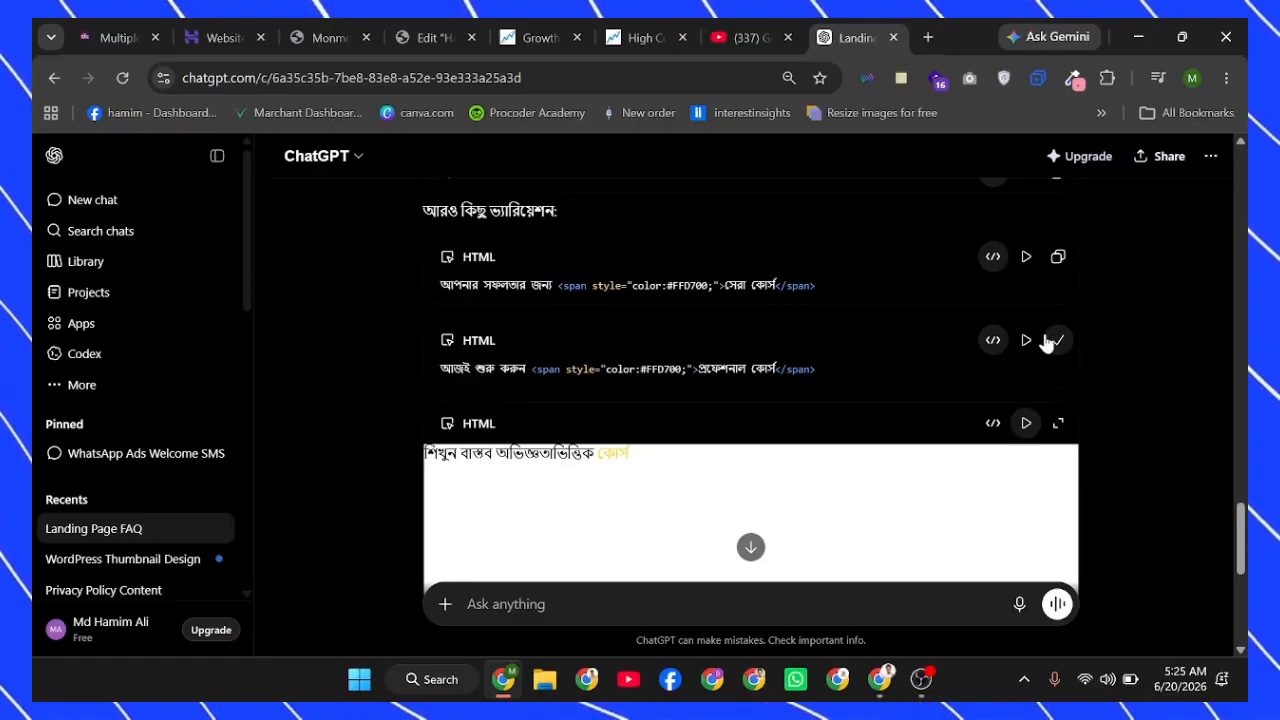
Return to the Elementor page editor and paste the copied HTML snippet into the new heading's empty title.
click(433, 37)
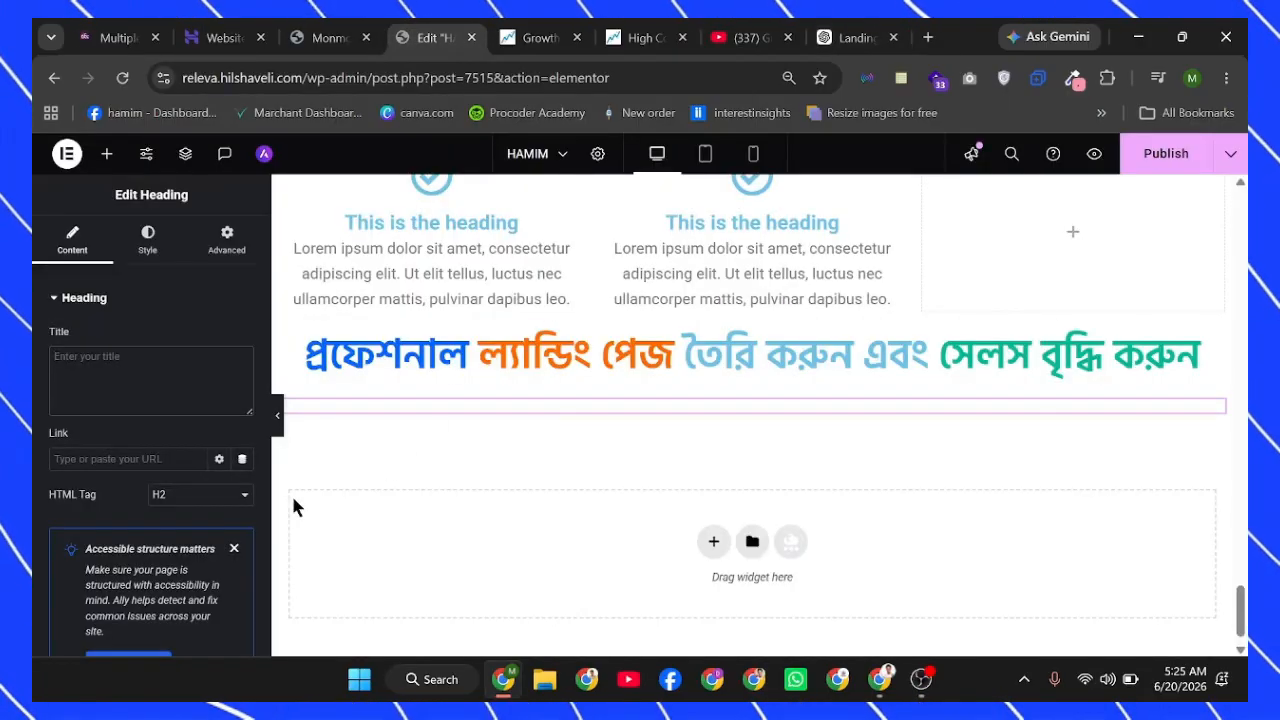
click(85, 380)
right_click(85, 380)
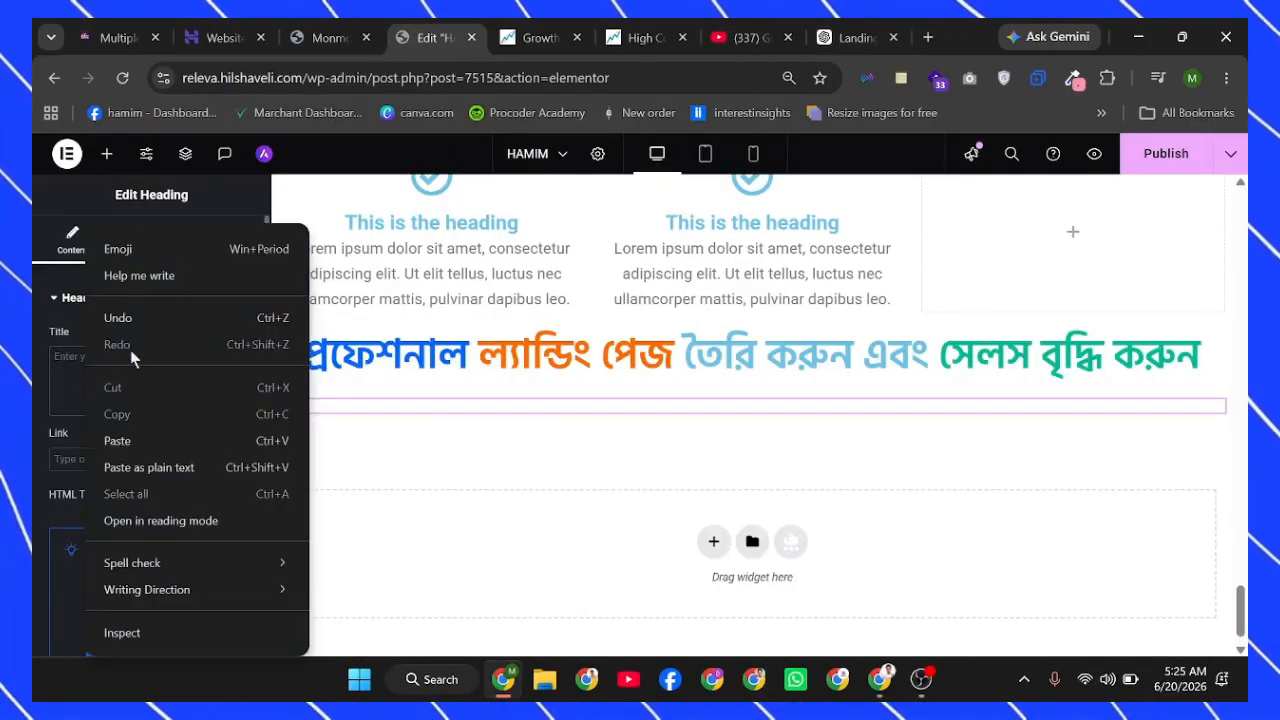
click(148, 437)
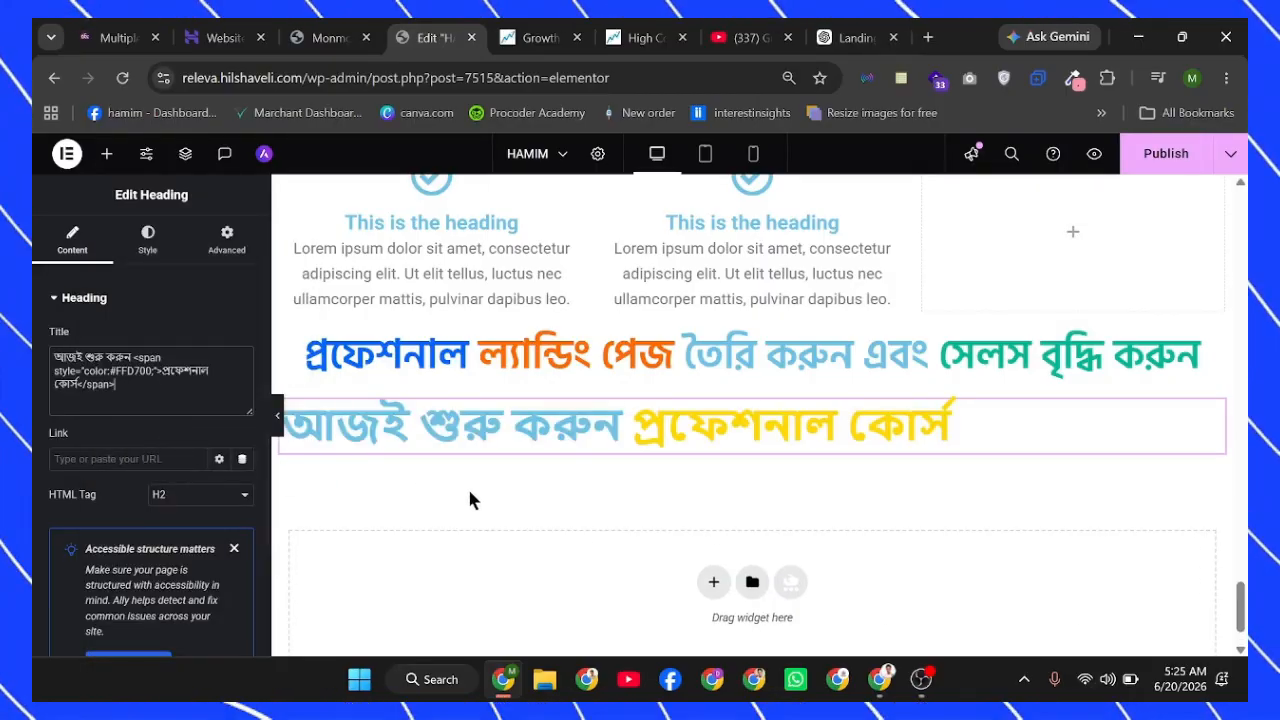
Set the new heading's font family to Hind Siliguri and align the heading to the centre.
click(148, 240)
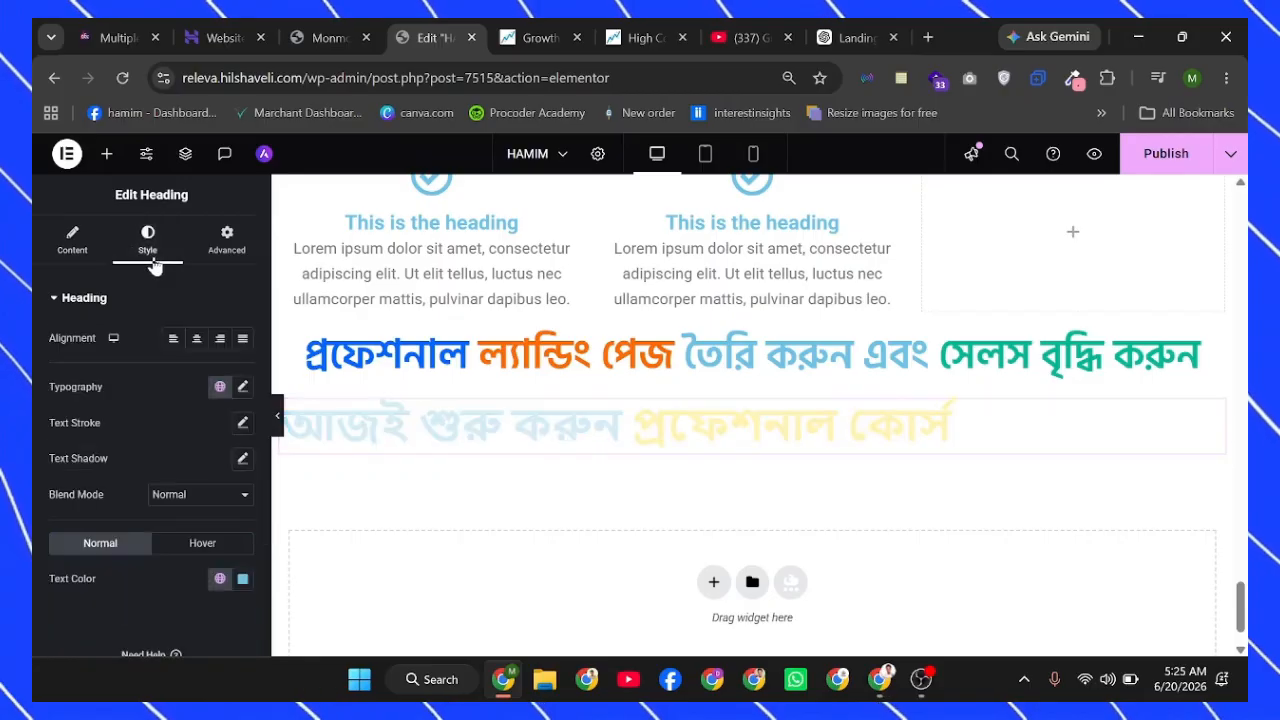
click(243, 390)
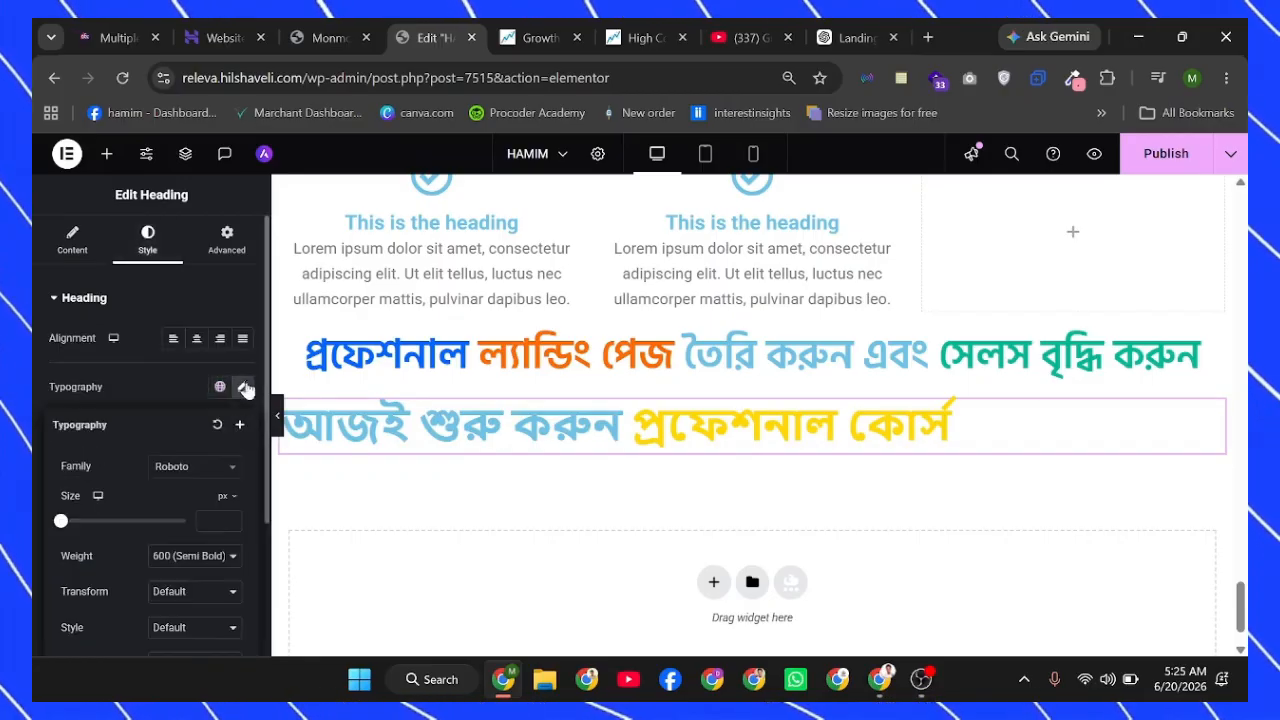
click(209, 470)
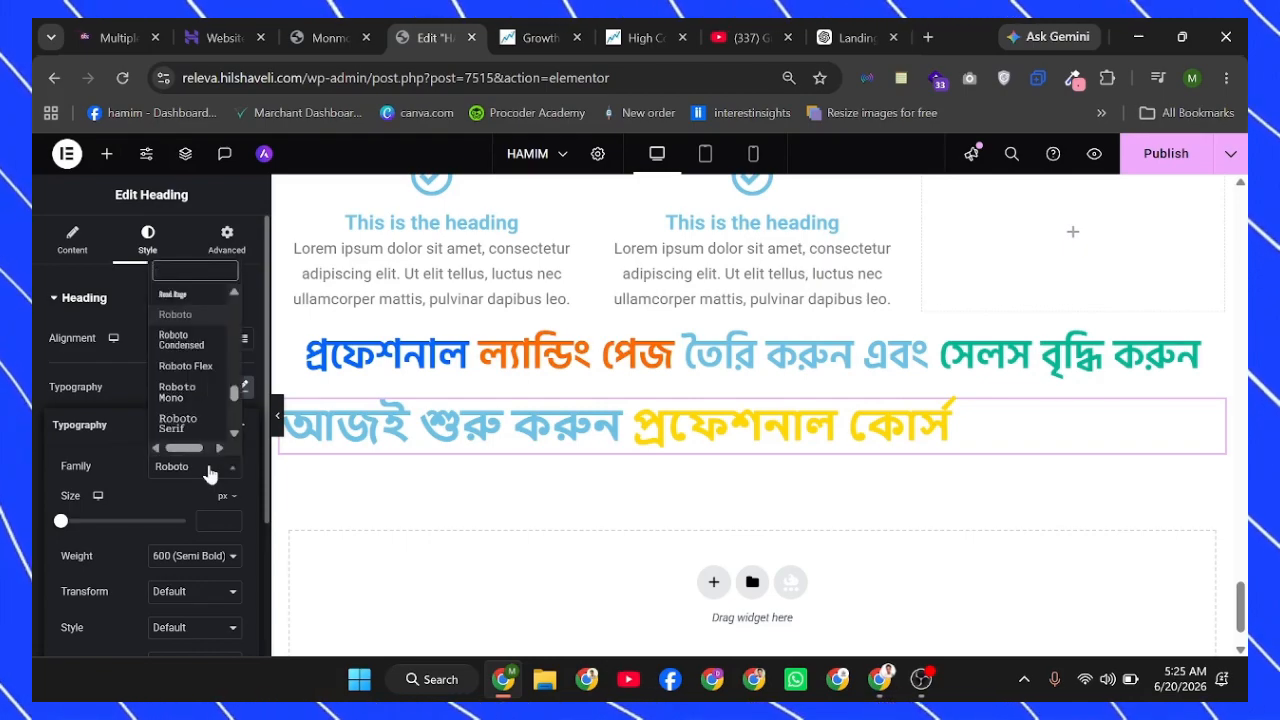
text(hind)
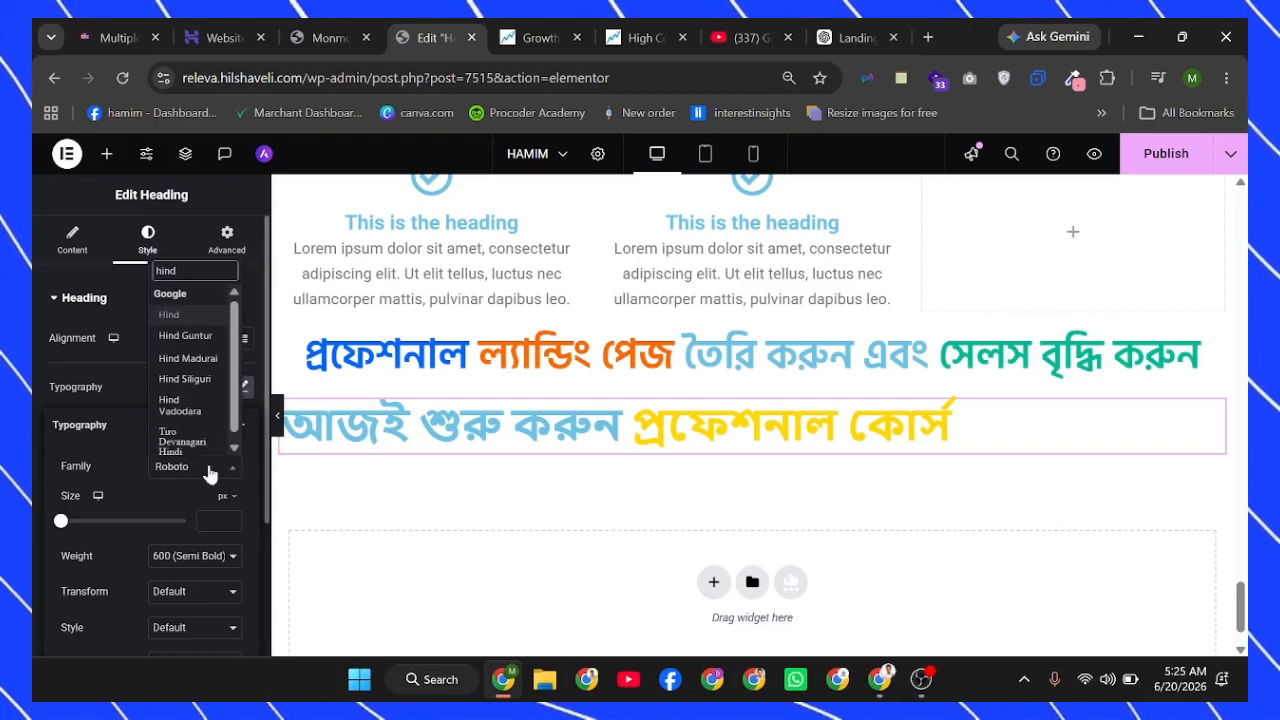
text( s)
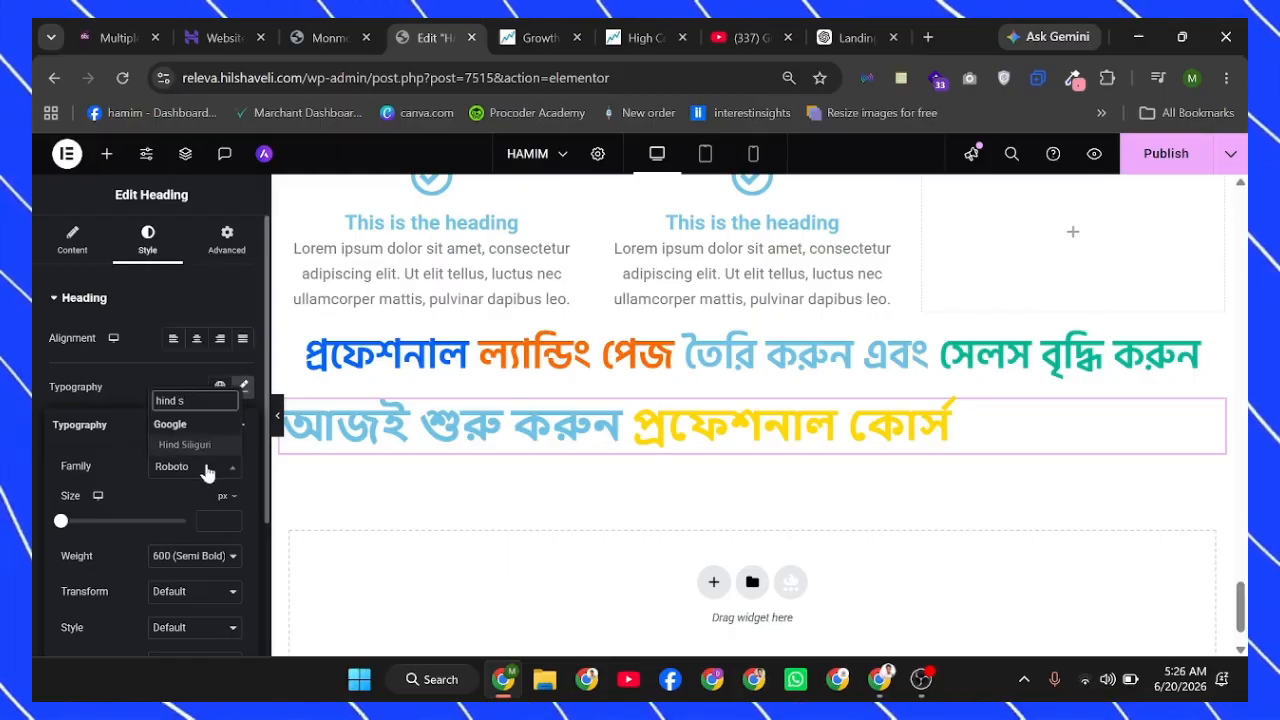
click(189, 446)
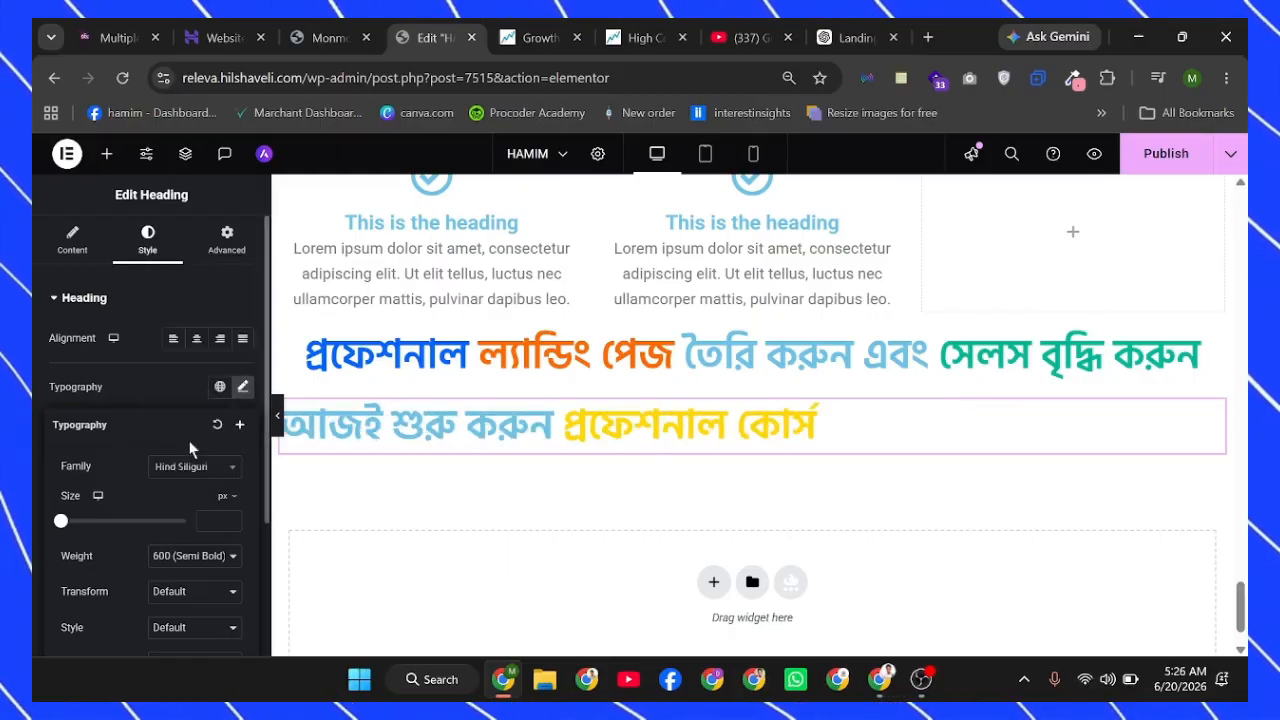
click(198, 341)
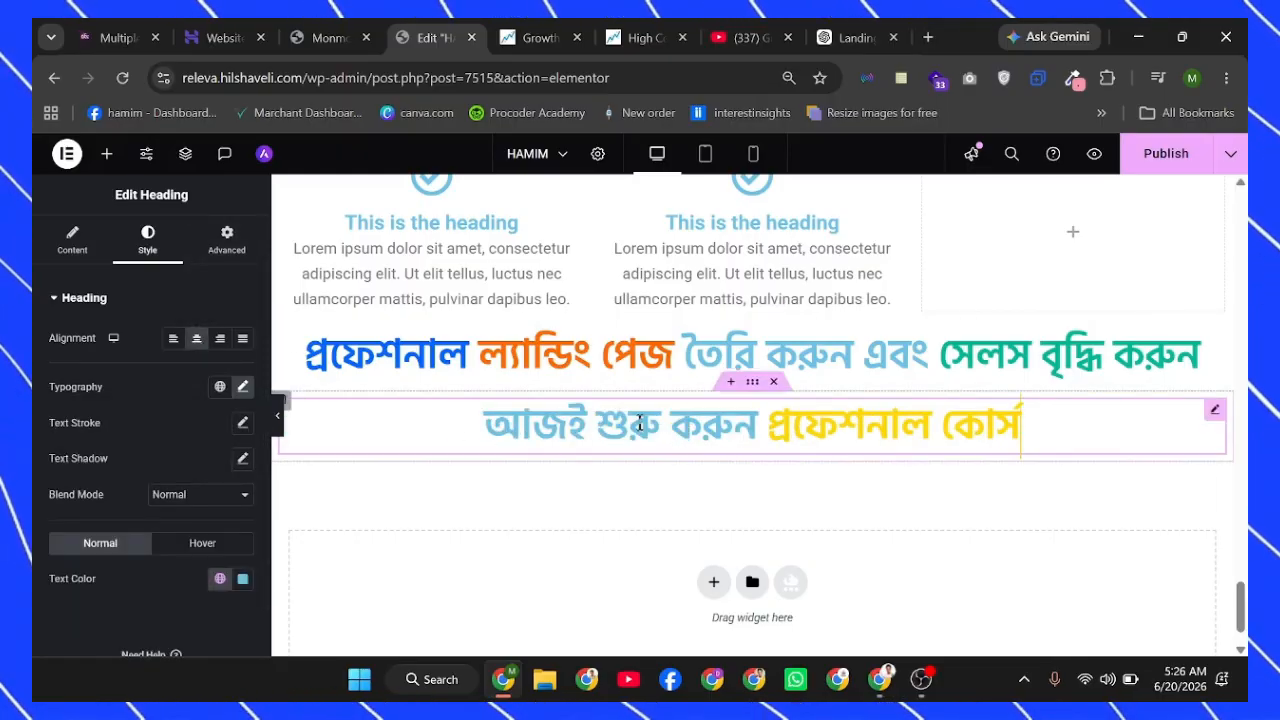
Move the word "প্রফেশনাল" in the heading's title out of the #FFD700 span to just before the opening span tag.
click(70, 245)
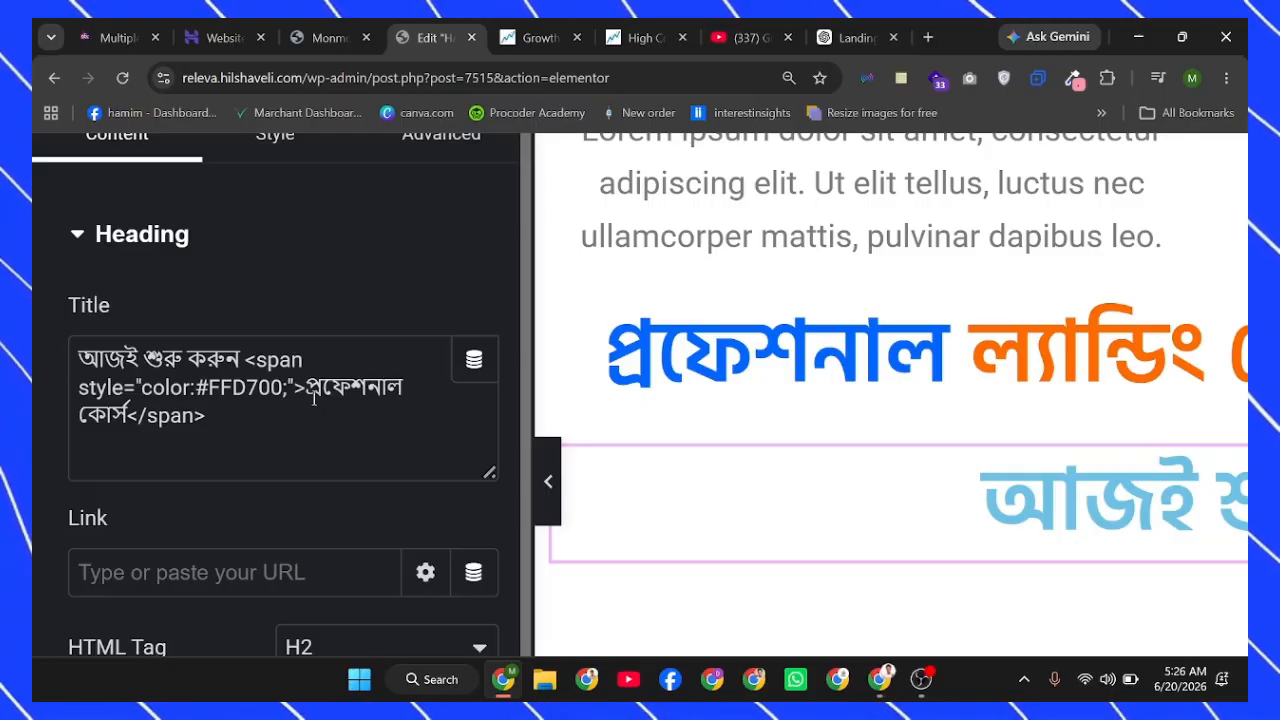
drag(306, 388, 409, 380)
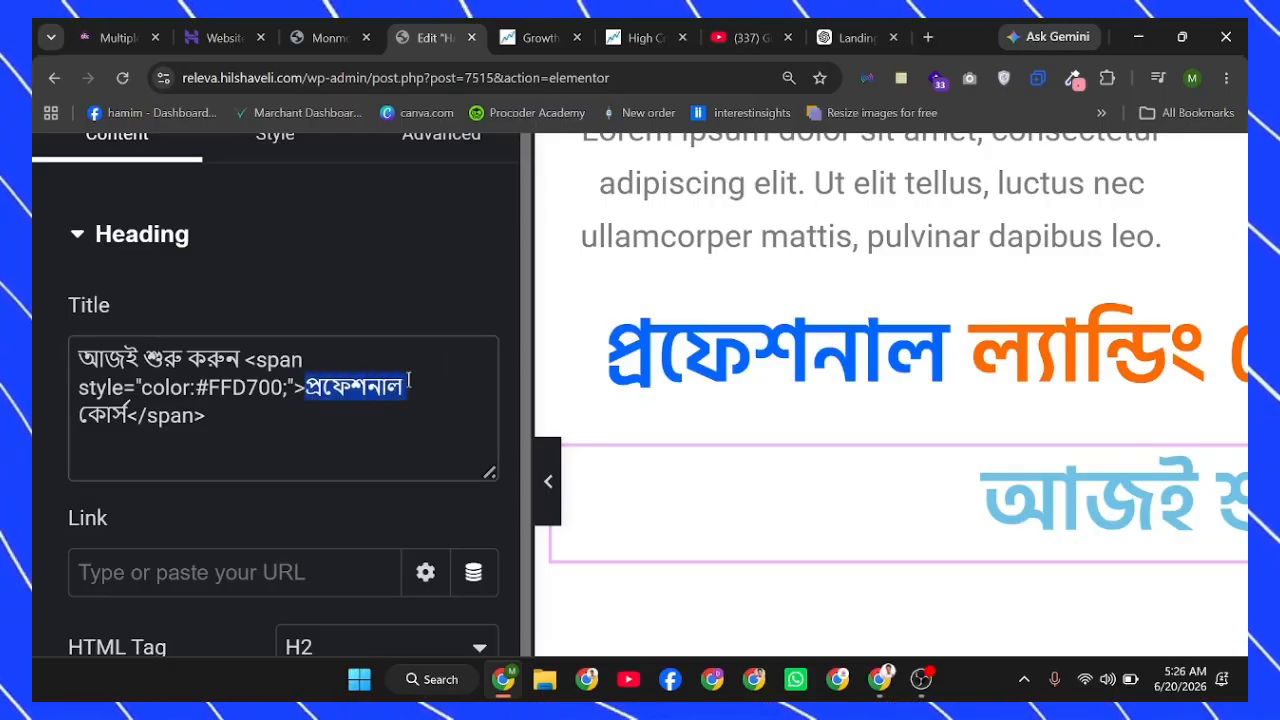
right_click(363, 387)
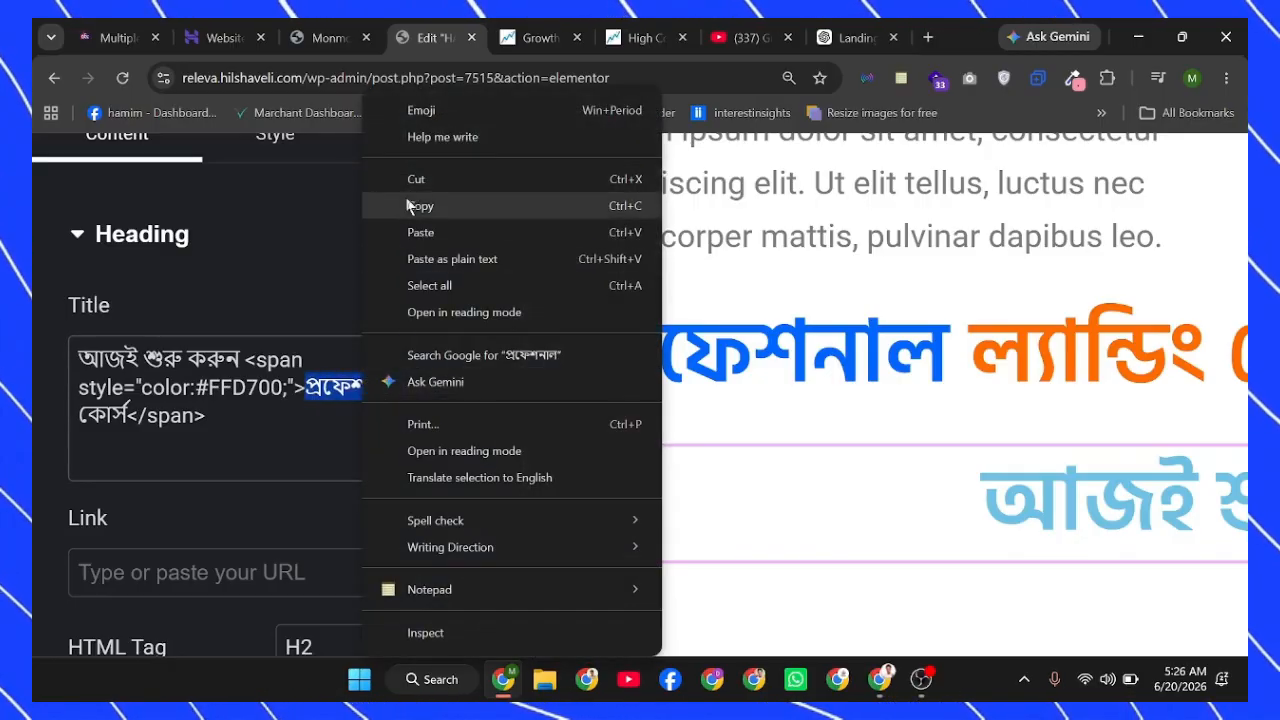
click(418, 206)
key(BackSpace)
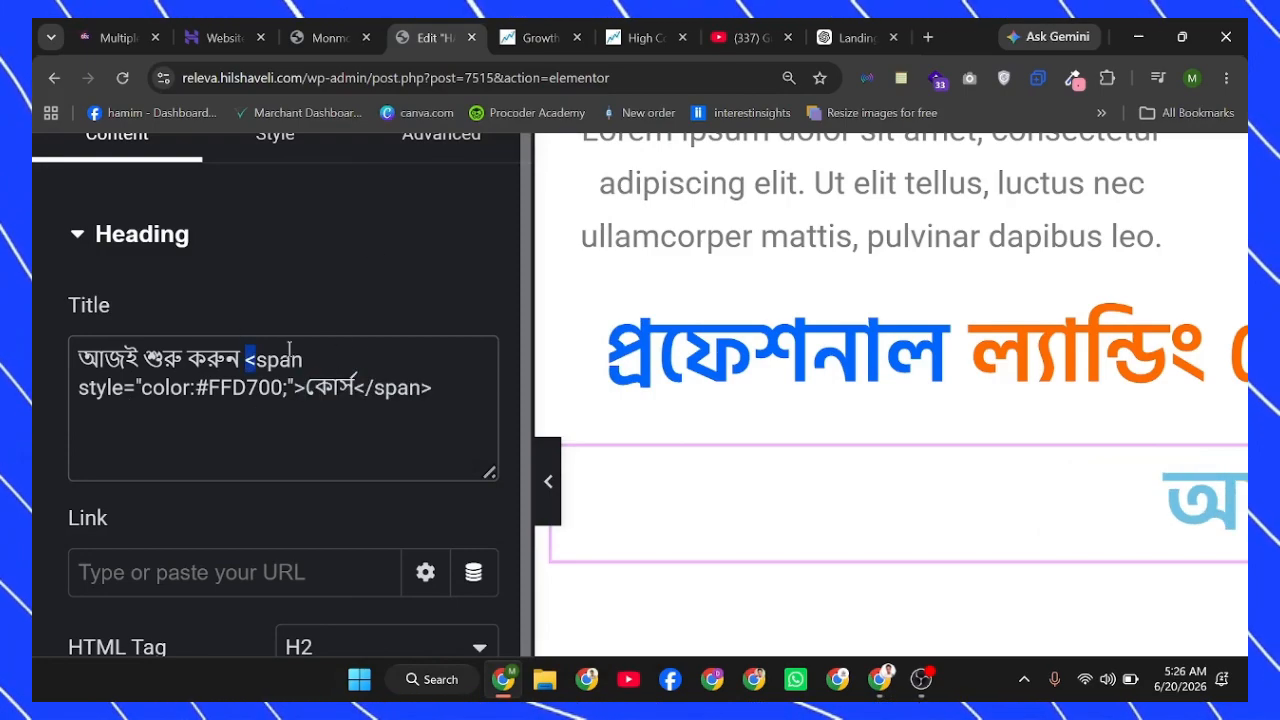
click(365, 343)
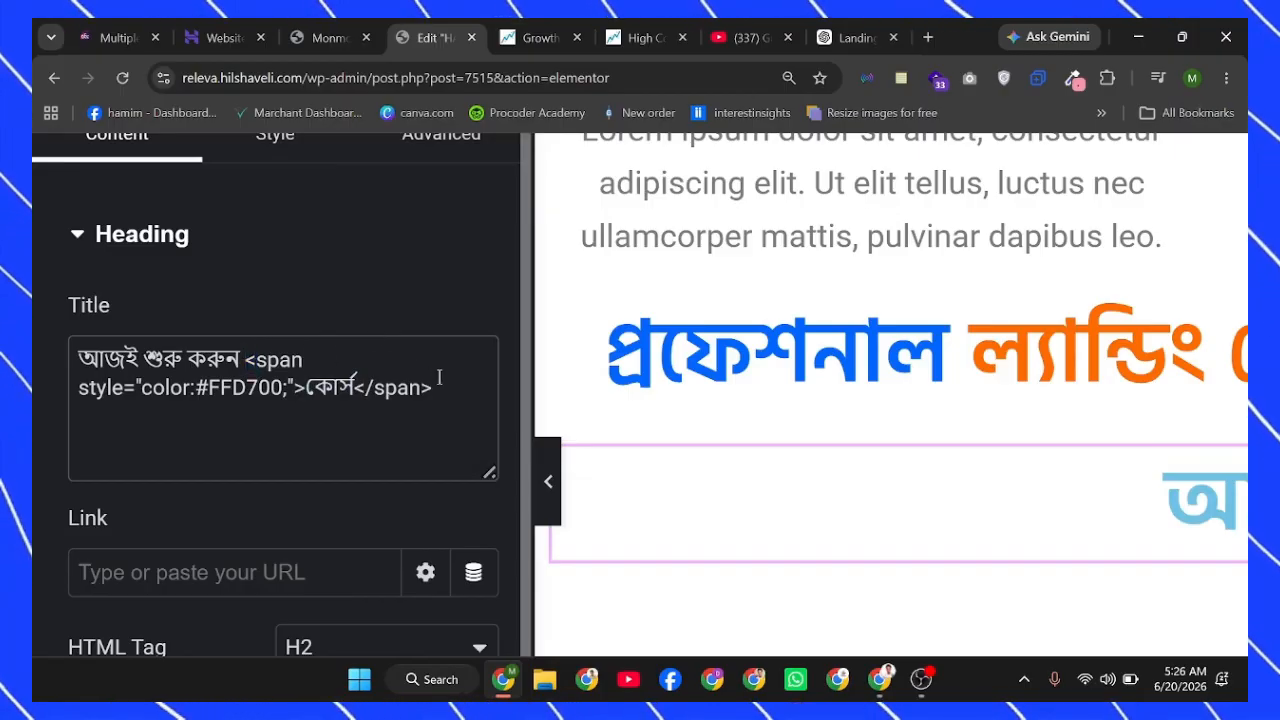
key(ctrl+v)
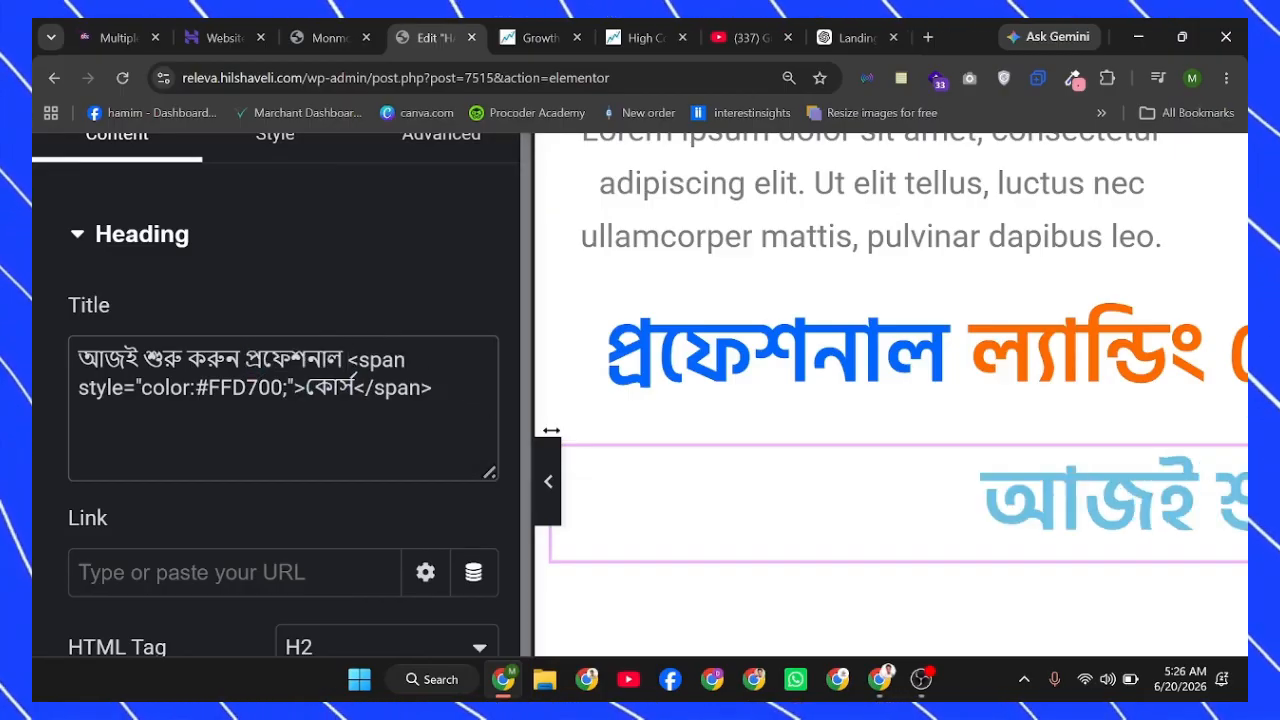
Switch to the ChatGPT conversation and copy the characters "#FF6B0" from the orange code in the recommended colour combination.
key(ctrl+minus)
key(ctrl+minus)
key(ctrl+minus)
key(ctrl+minus)
key(ctrl+minus)
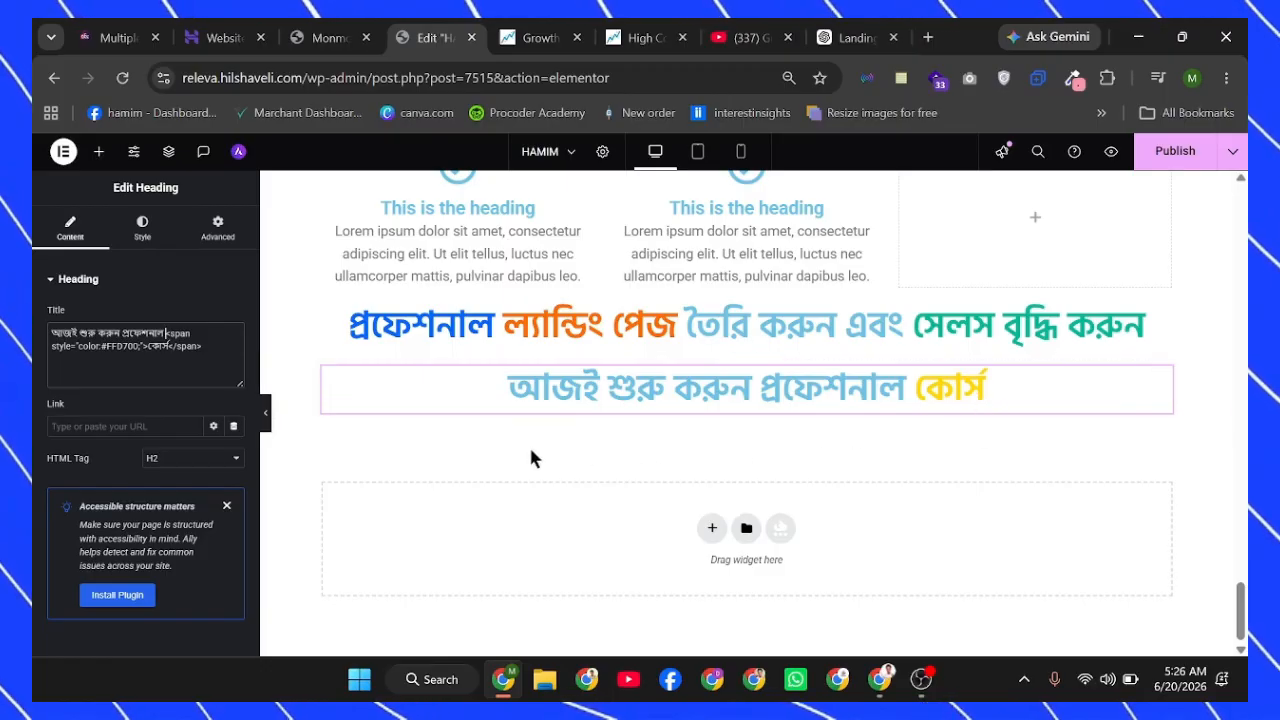
click(857, 37)
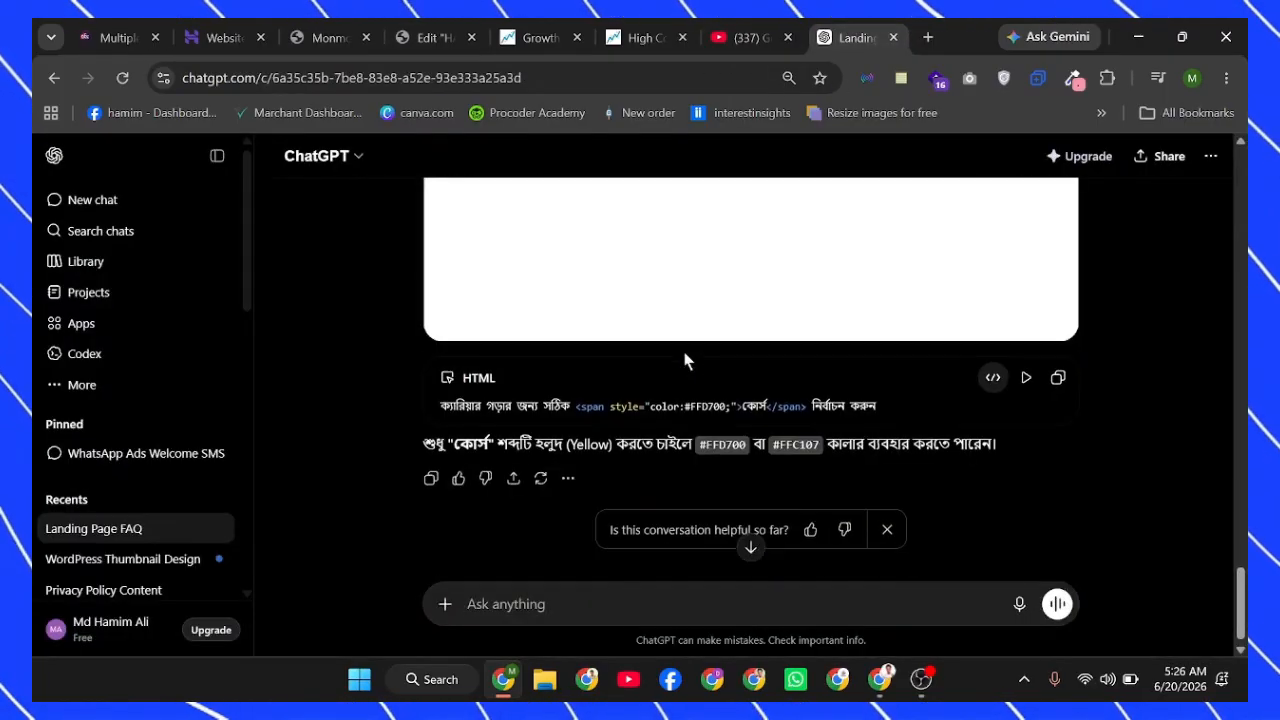
scroll(684, 360, up, 10)
scroll(670, 380, down, 5)
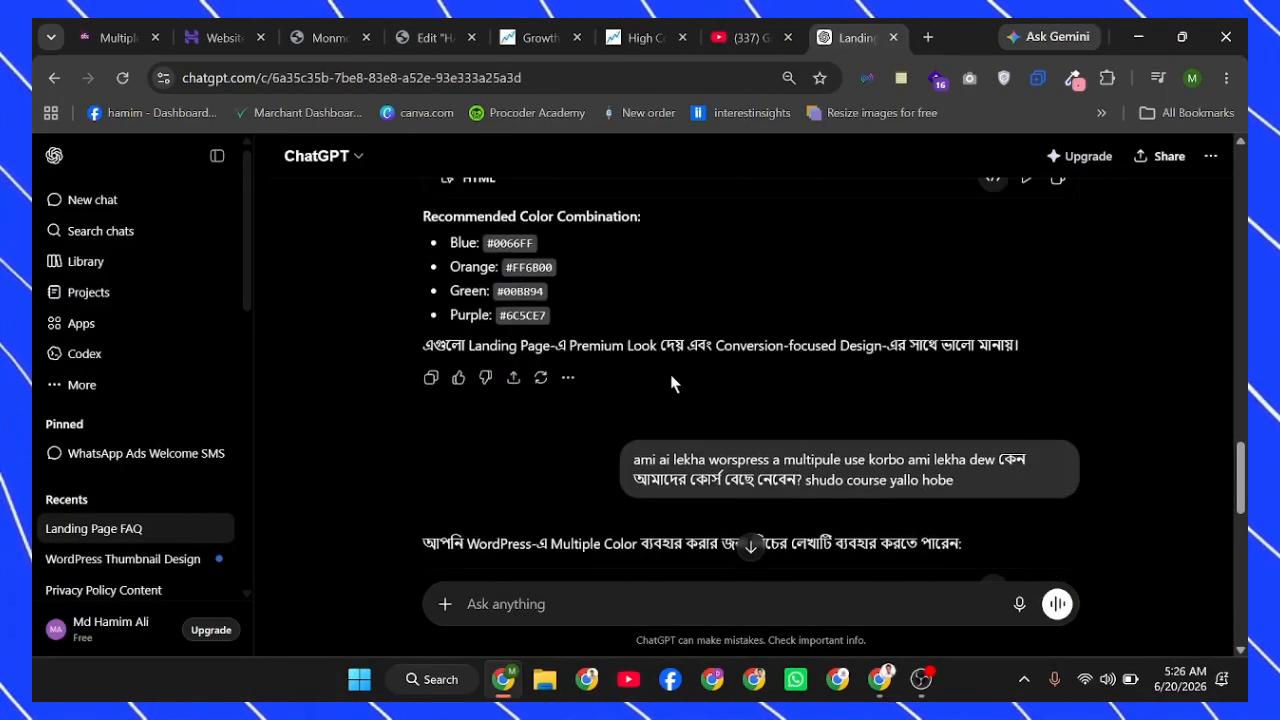
double_click(533, 267)
click(528, 270)
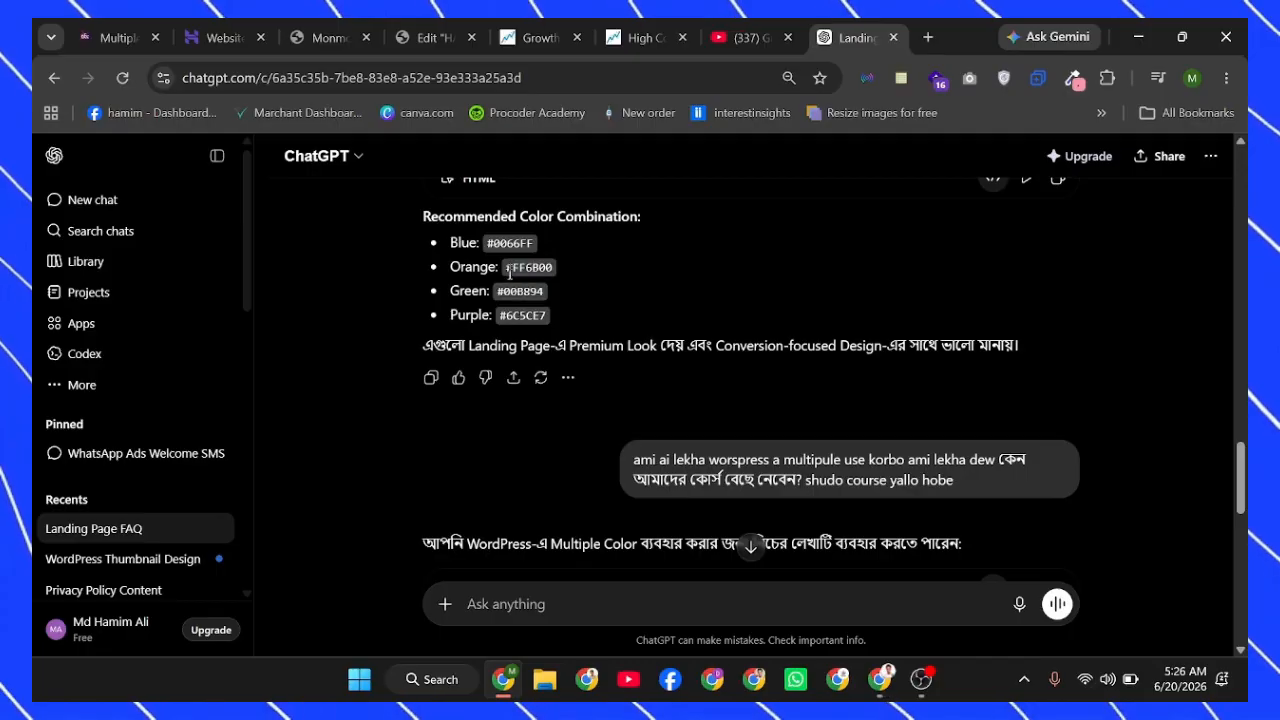
drag(506, 268, 547, 267)
right_click(565, 263)
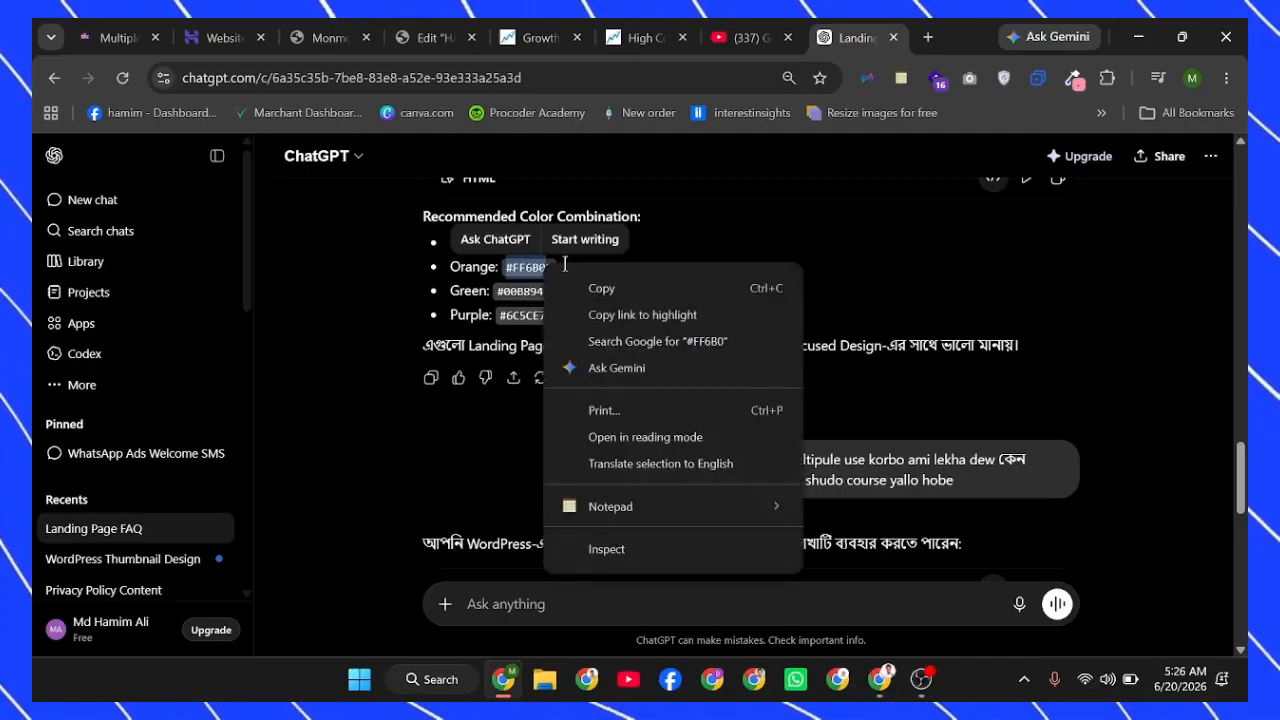
click(601, 288)
Return to the Elementor page editor and replace #FFD700 in the heading title's span with the copied #FF6B0.
click(432, 37)
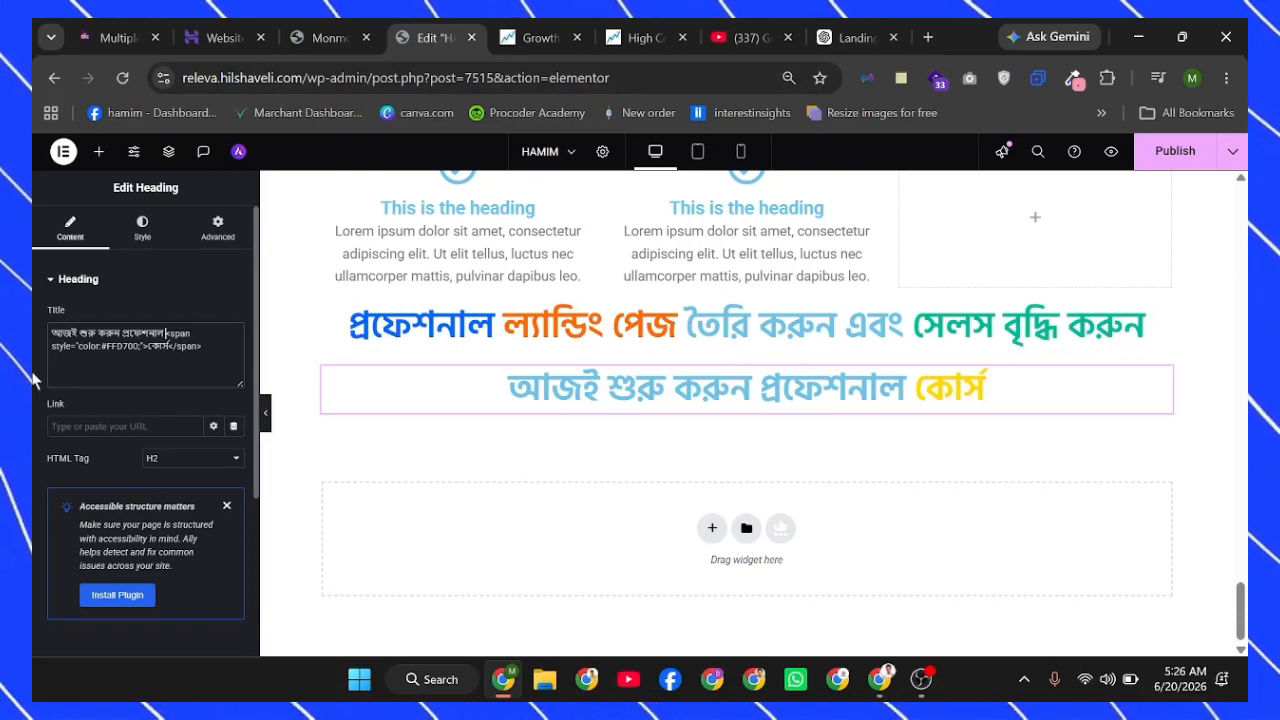
scroll(89, 343, up, 4)
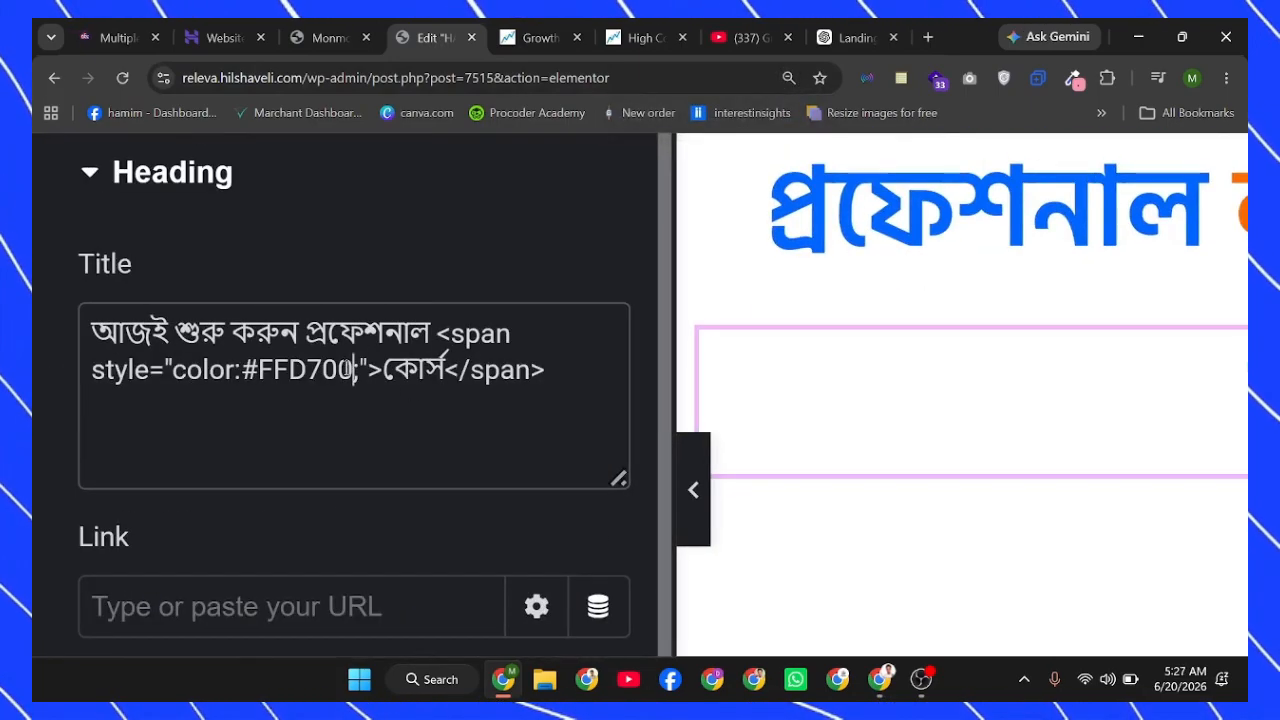
drag(353, 370, 258, 370)
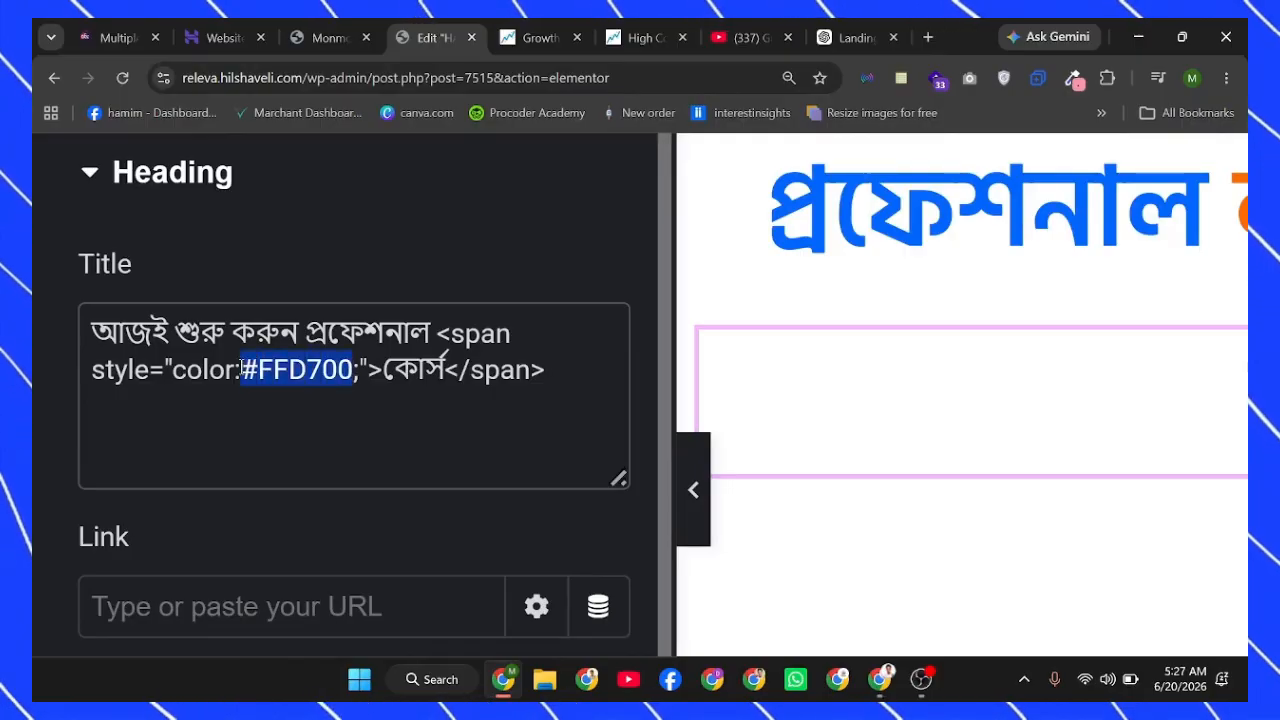
right_click(245, 369)
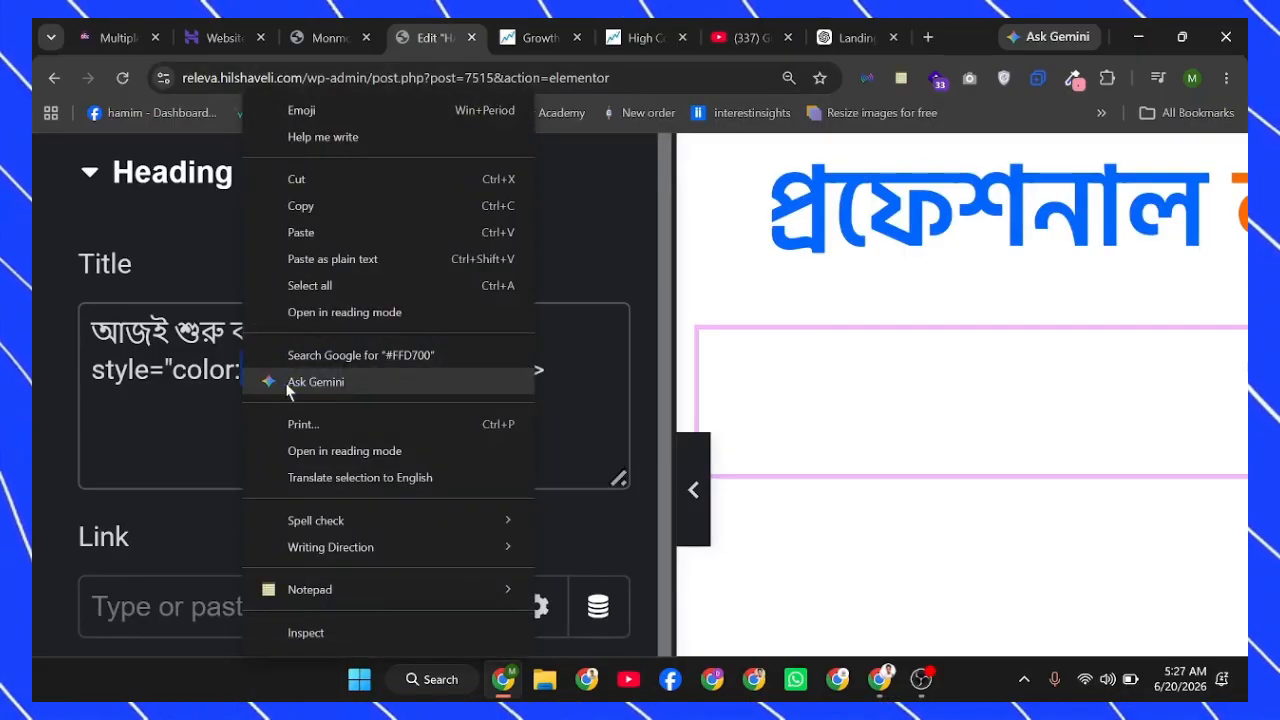
click(338, 234)
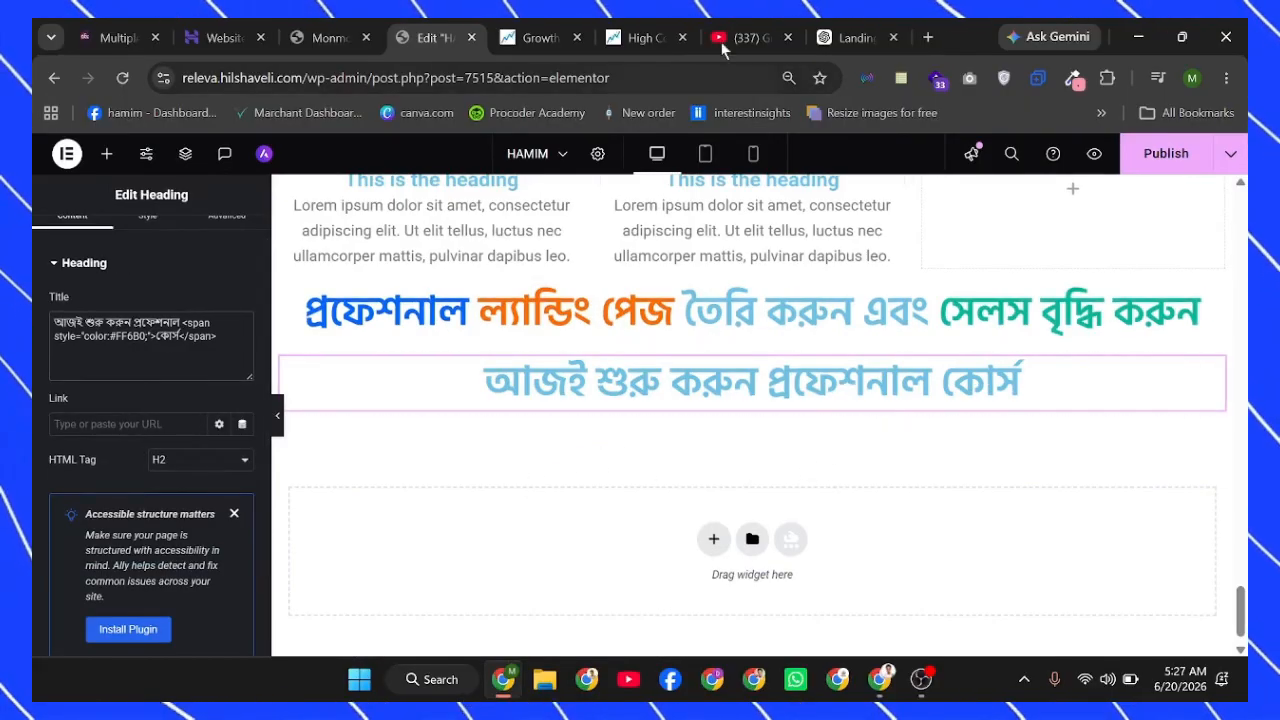
Switch to the ChatGPT conversation and copy the blue colour code #0066FF from the recommended colour combination.
click(849, 37)
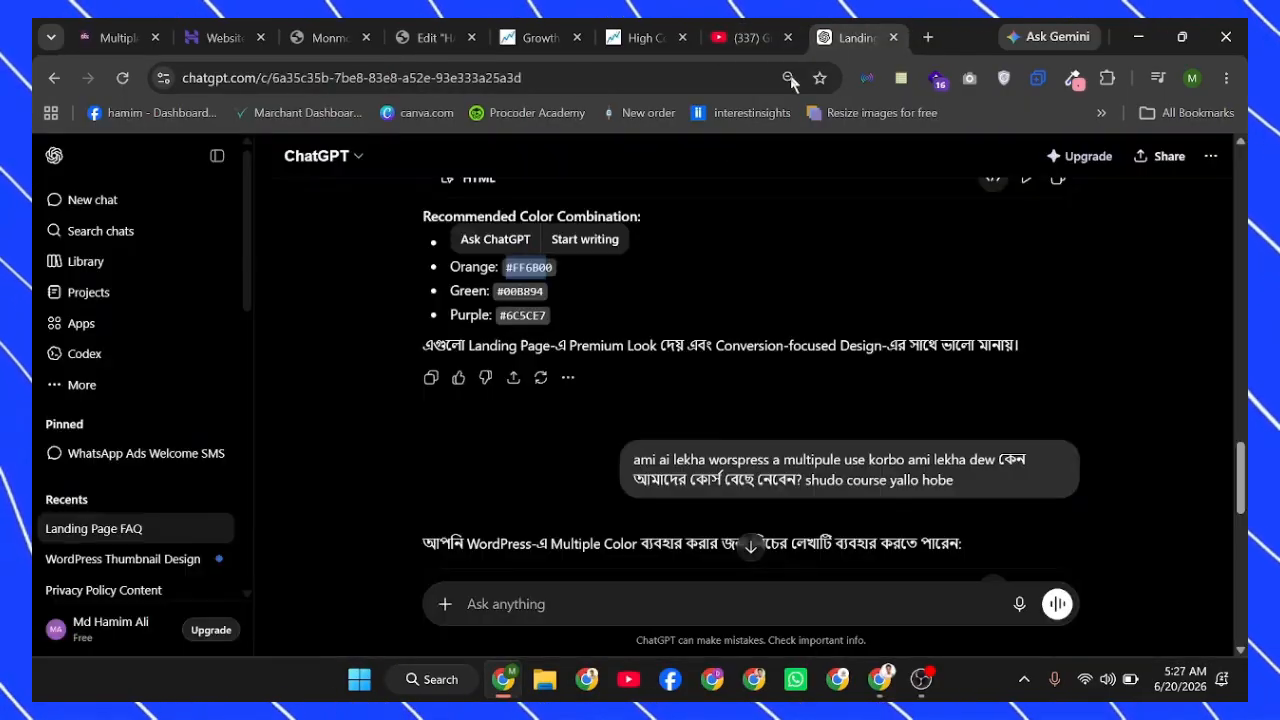
click(498, 314)
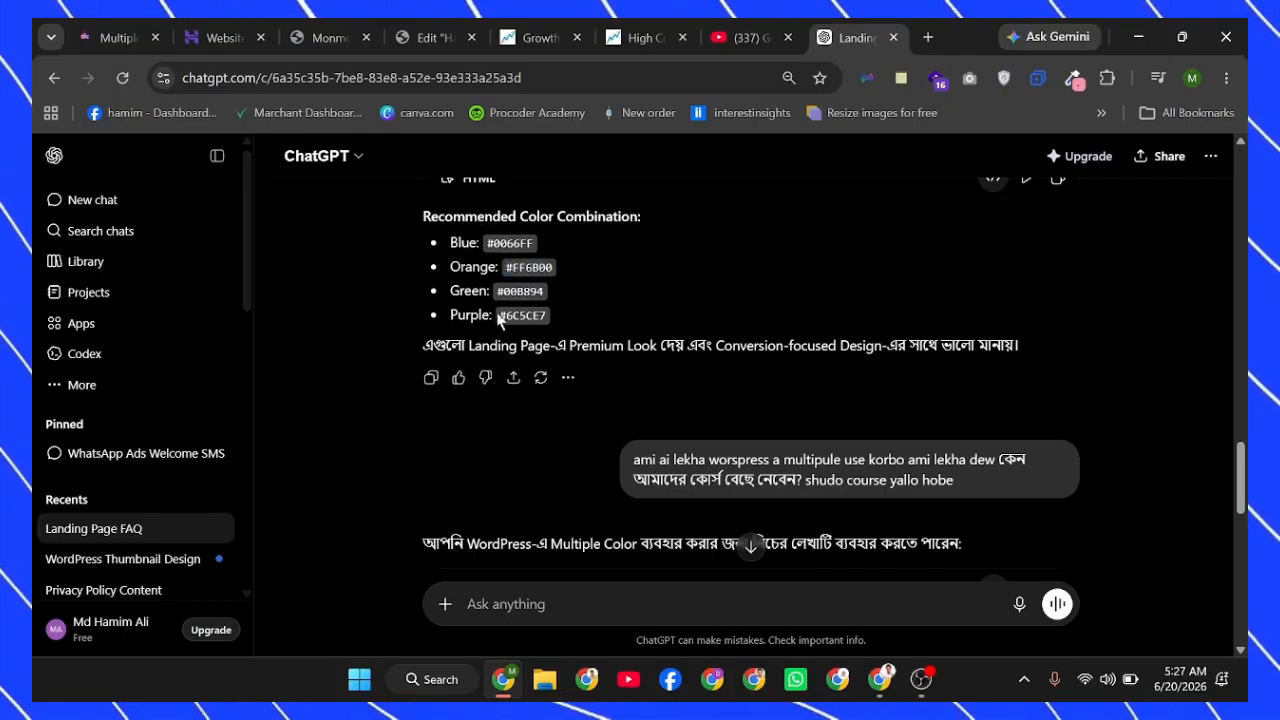
triple_click(506, 240)
click(491, 242)
drag(492, 242, 533, 243)
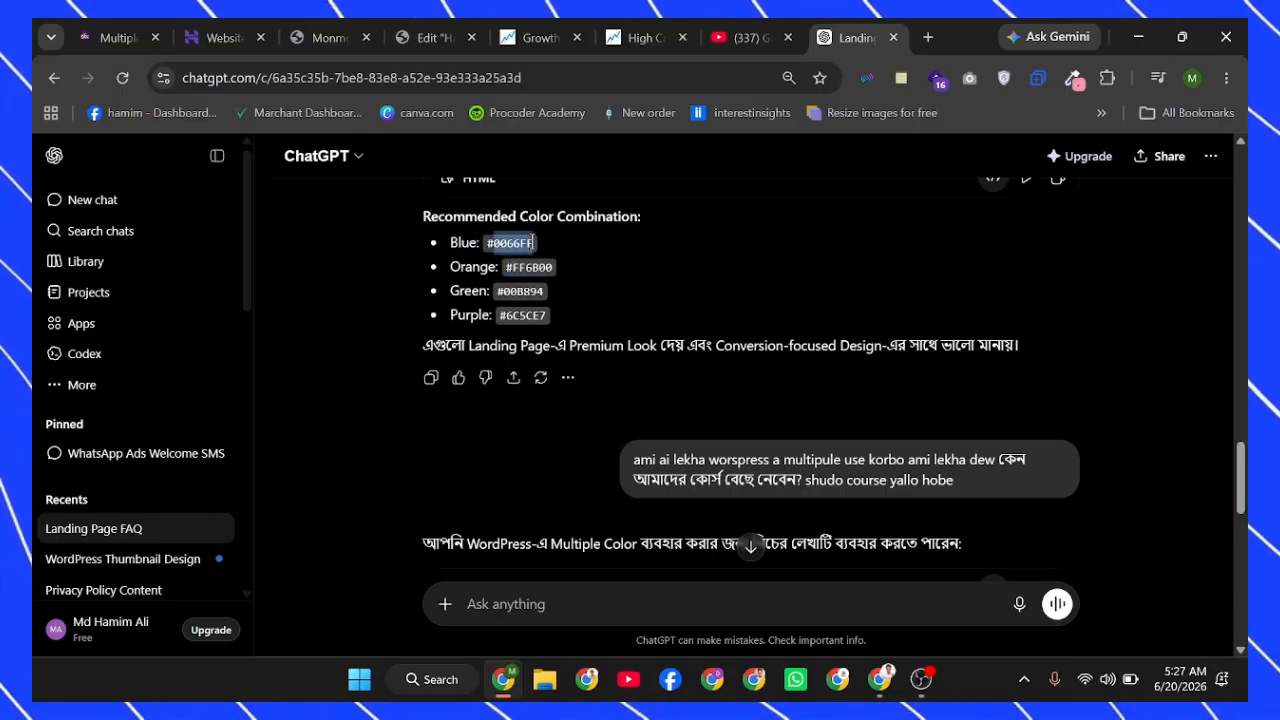
click(481, 240)
drag(484, 241, 524, 237)
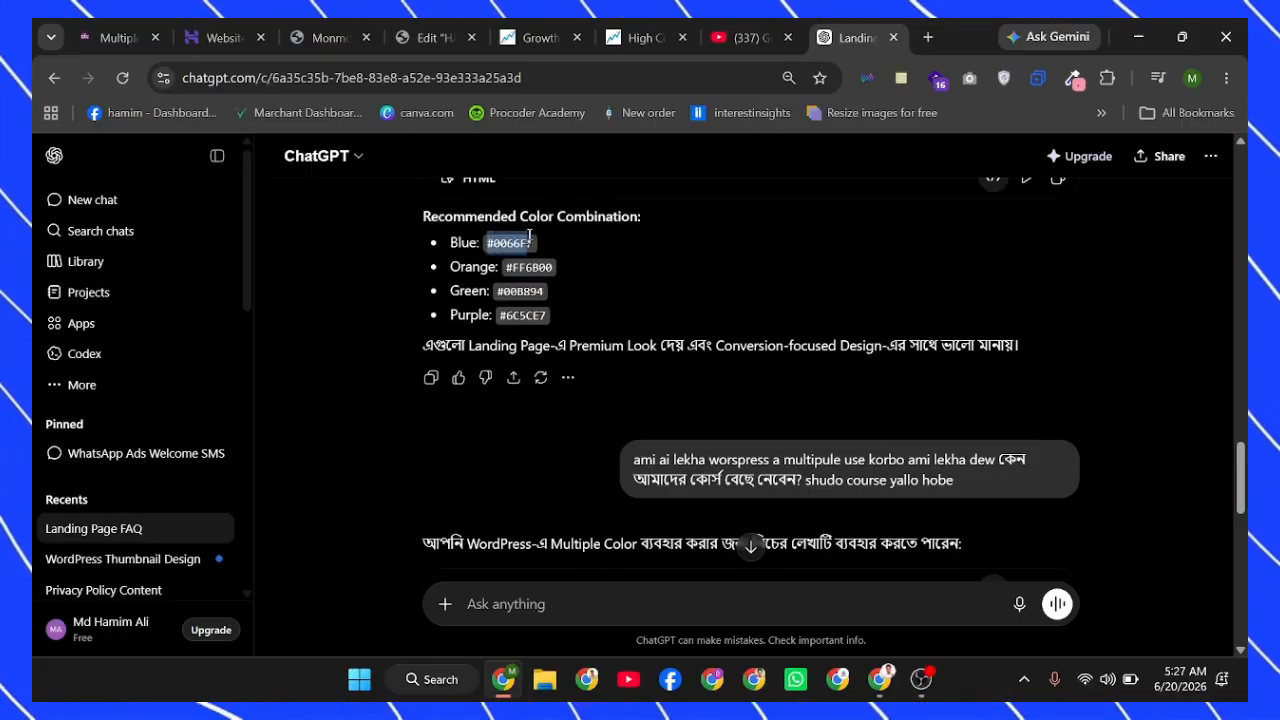
right_click(515, 238)
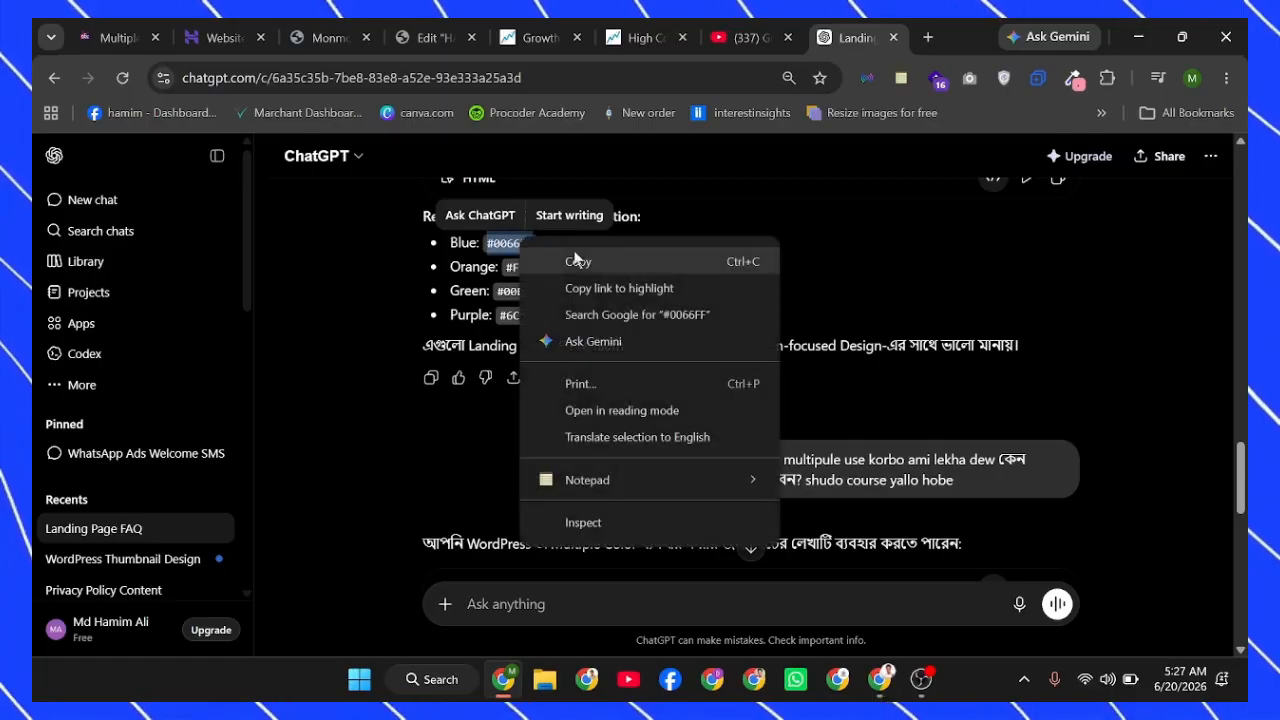
click(565, 259)
Return to the Elementor page editor and set the heading title's span colour to #0066FF, removing the duplicate hash sign.
click(395, 30)
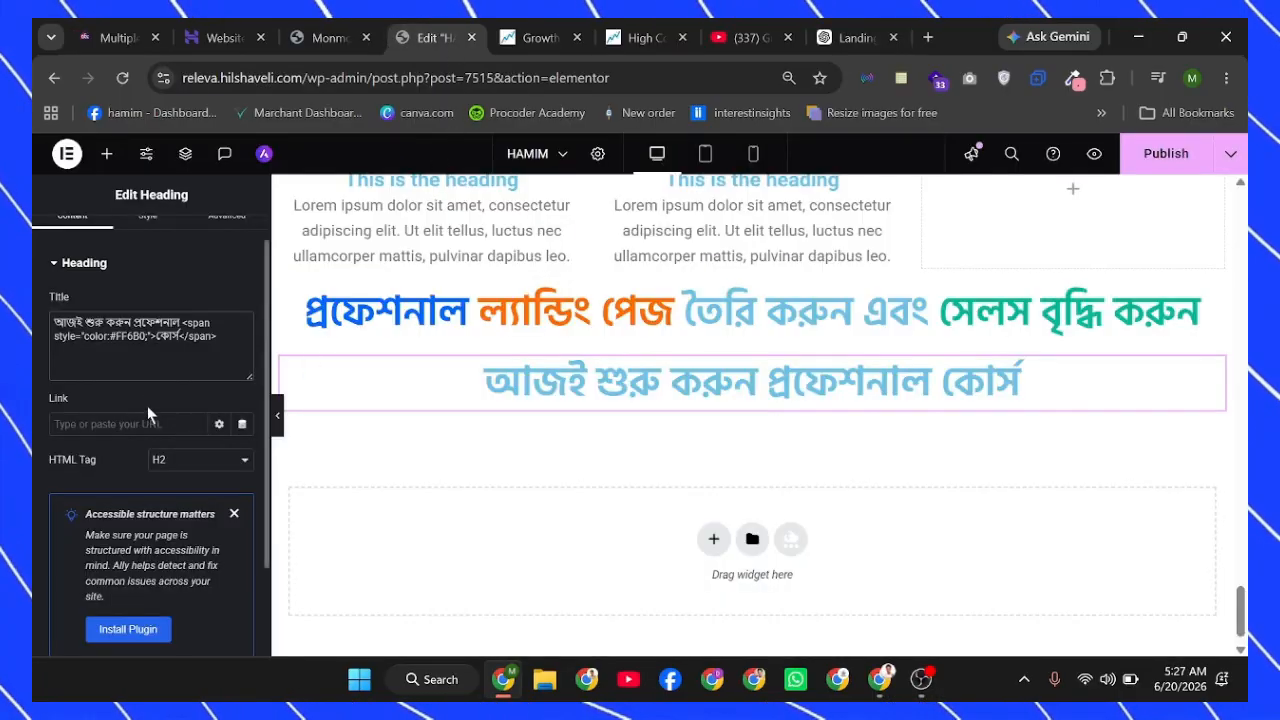
double_click(128, 336)
right_click(127, 336)
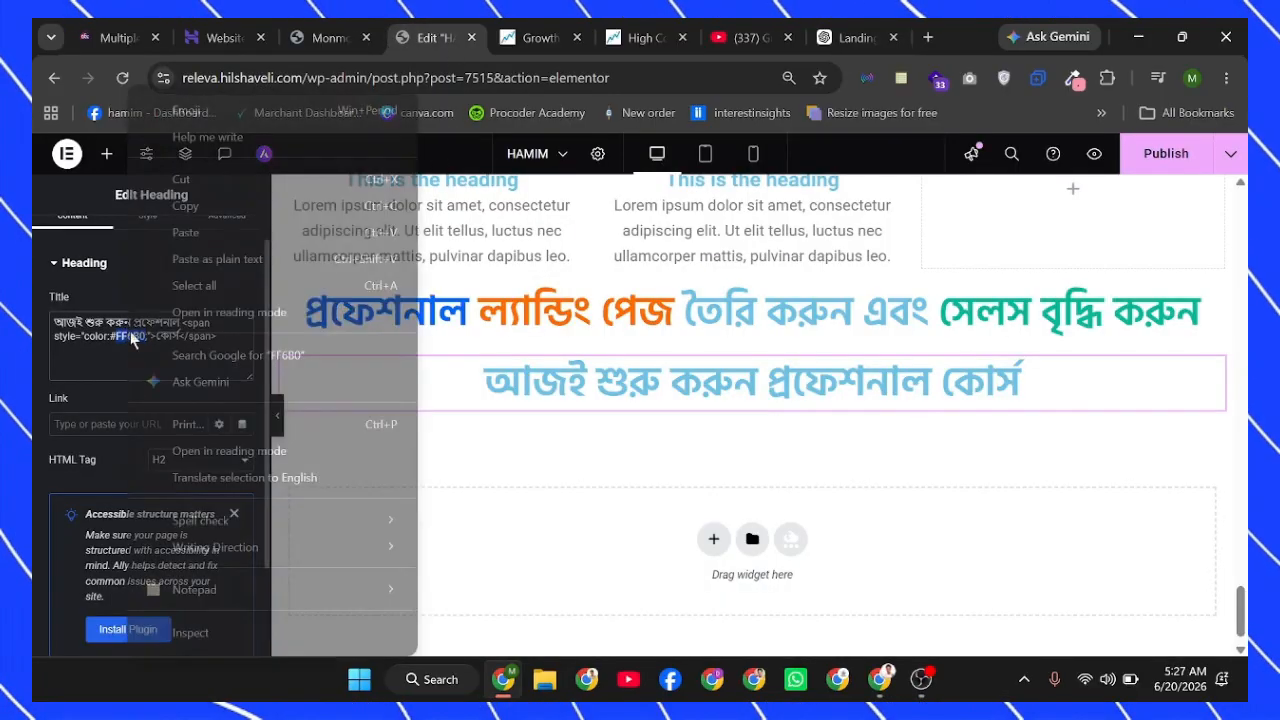
click(187, 232)
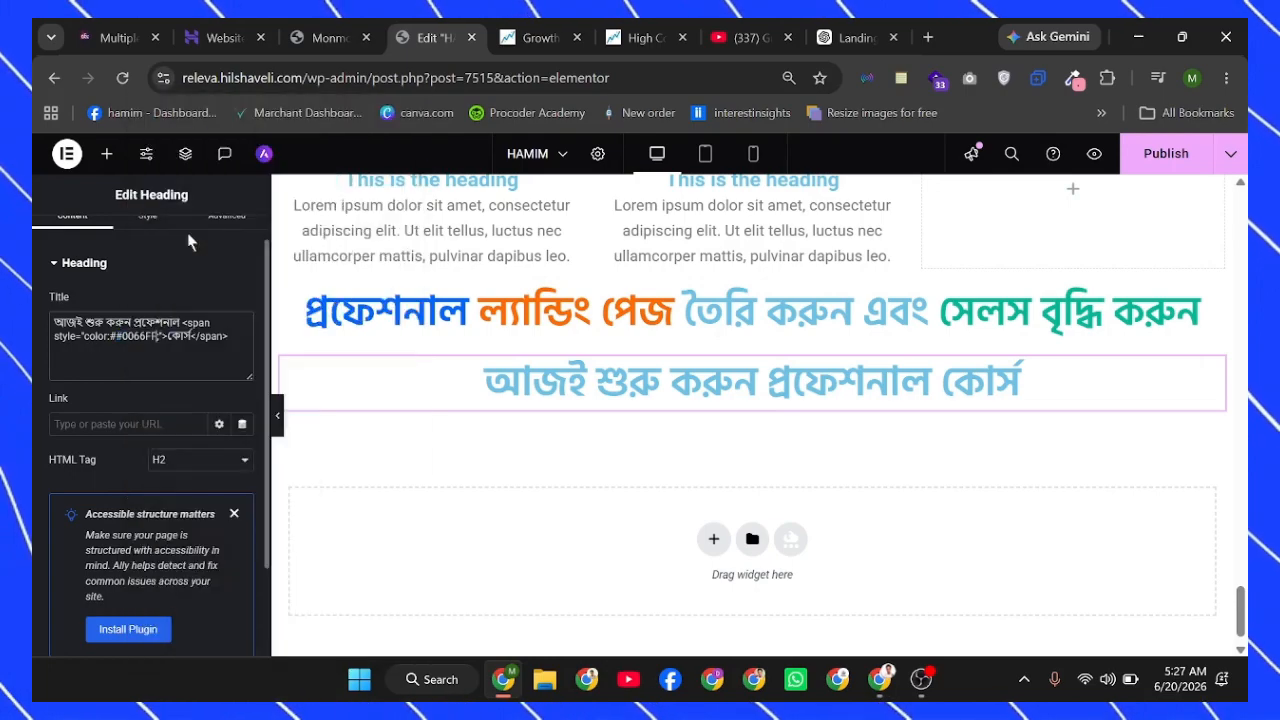
scroll(70, 347, up, 6)
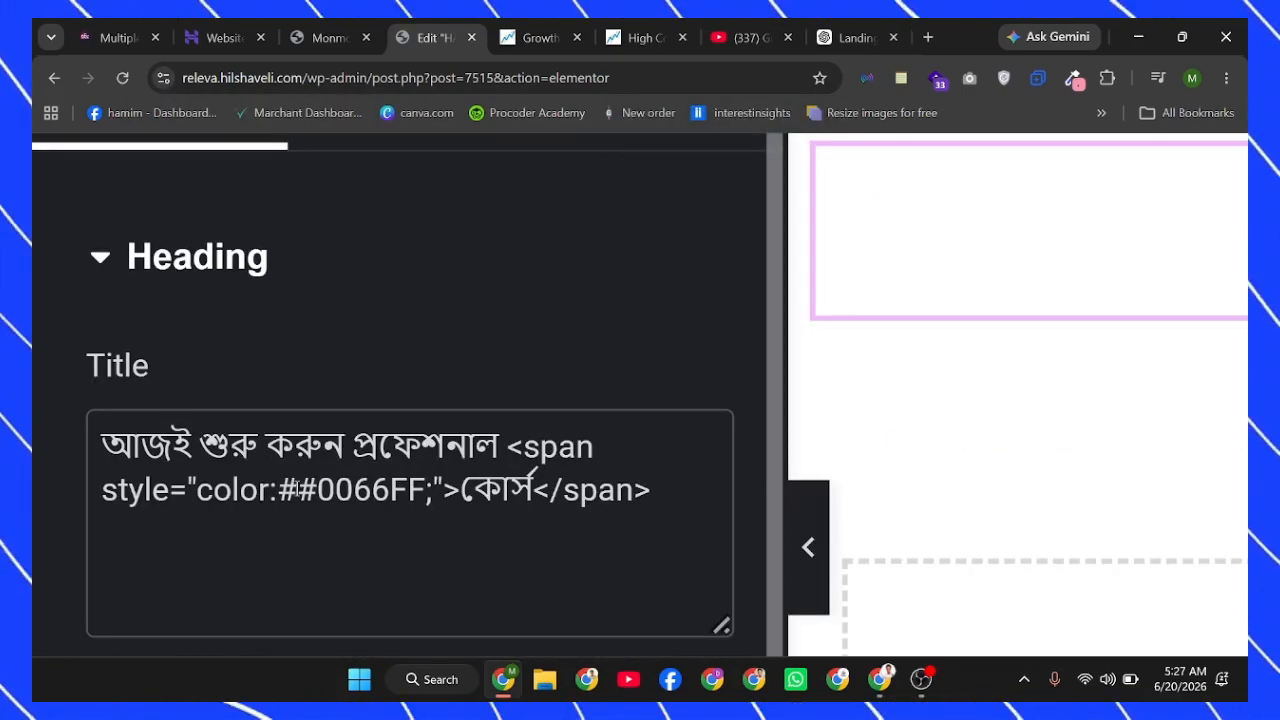
drag(298, 490, 335, 489)
key(BackSpace)
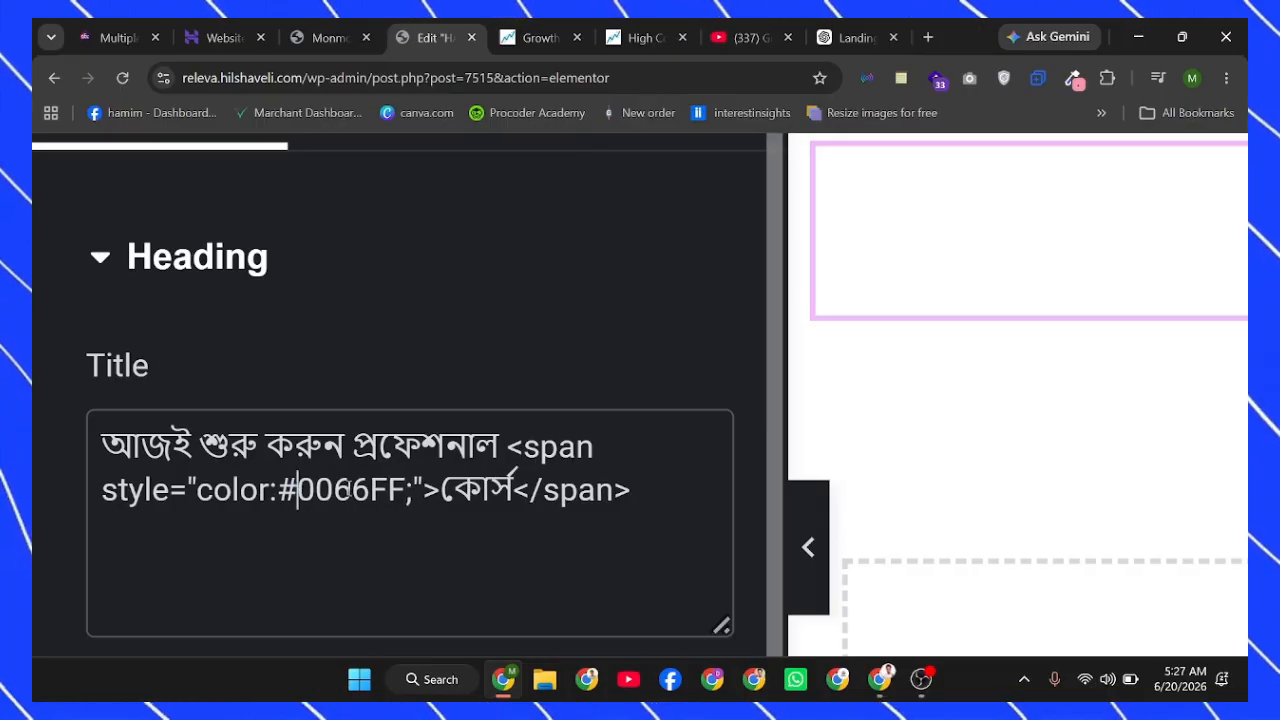
scroll(349, 486, down, 6)
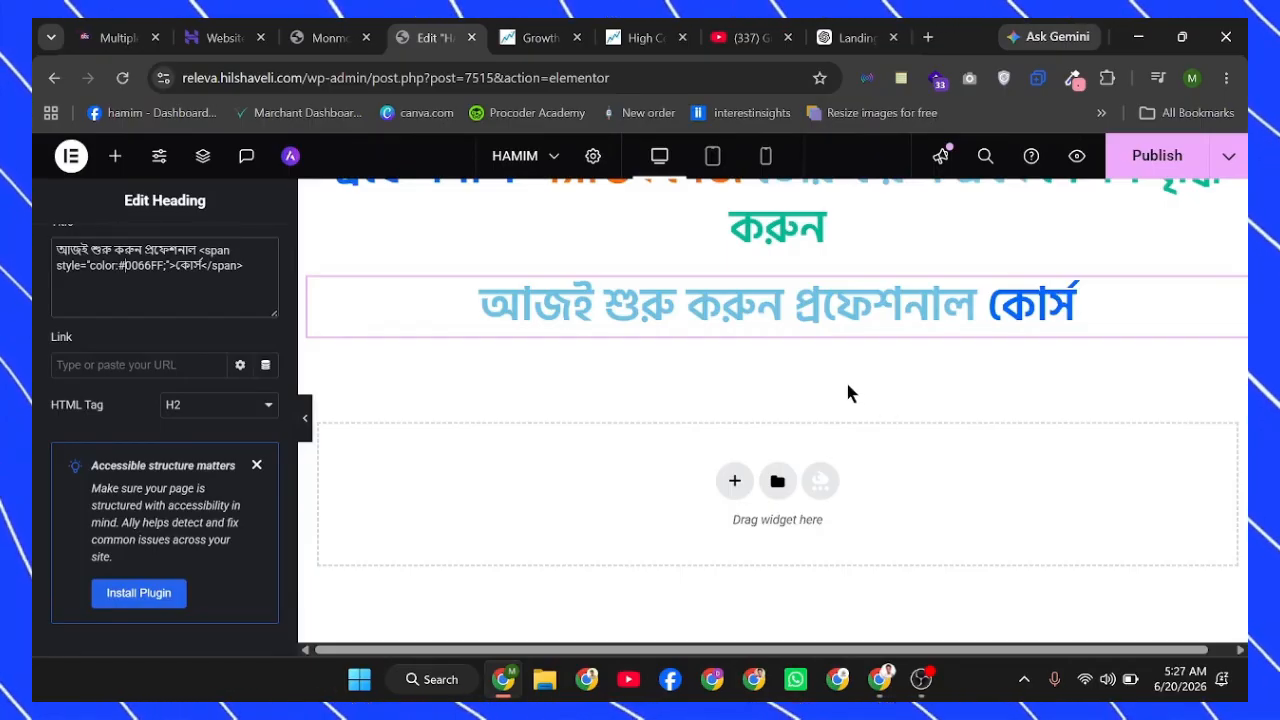
Switch to the ChatGPT conversation and preview the "আজই শুরু করুন" and "ক্যারিয়ার গড়ার জন্য সঠিক" HTML snippets.
click(842, 32)
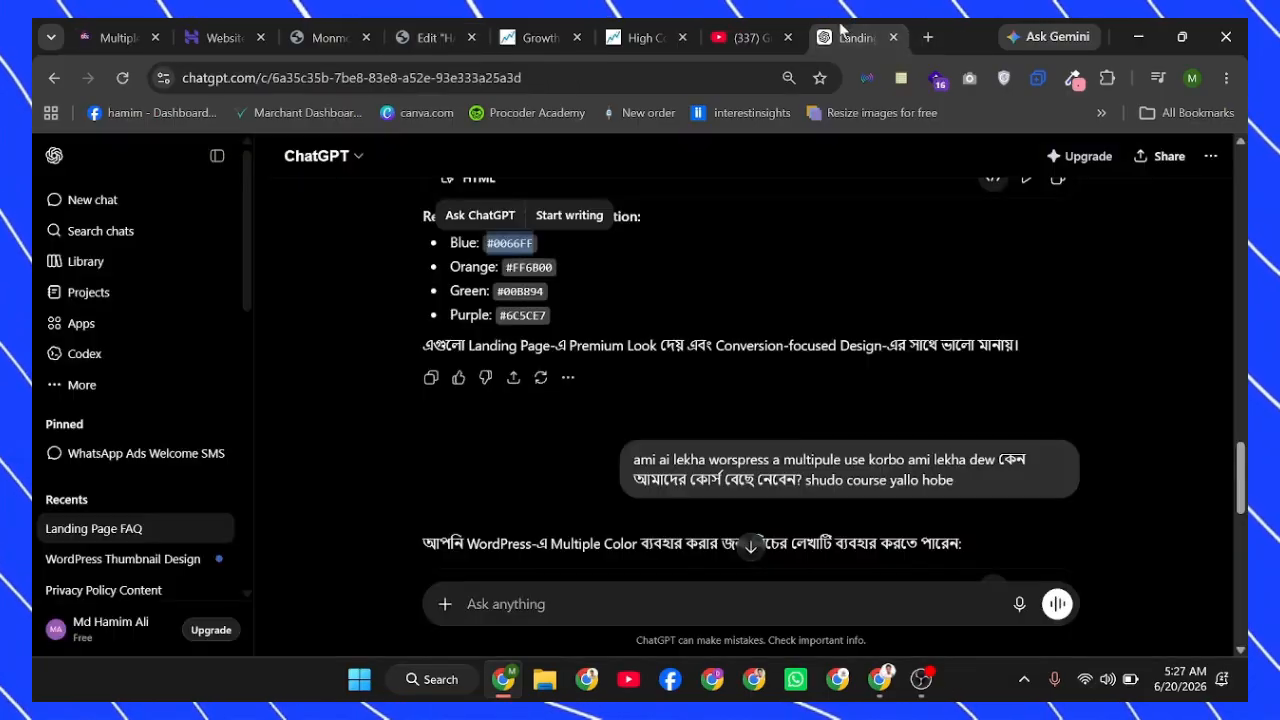
scroll(735, 405, down, 3)
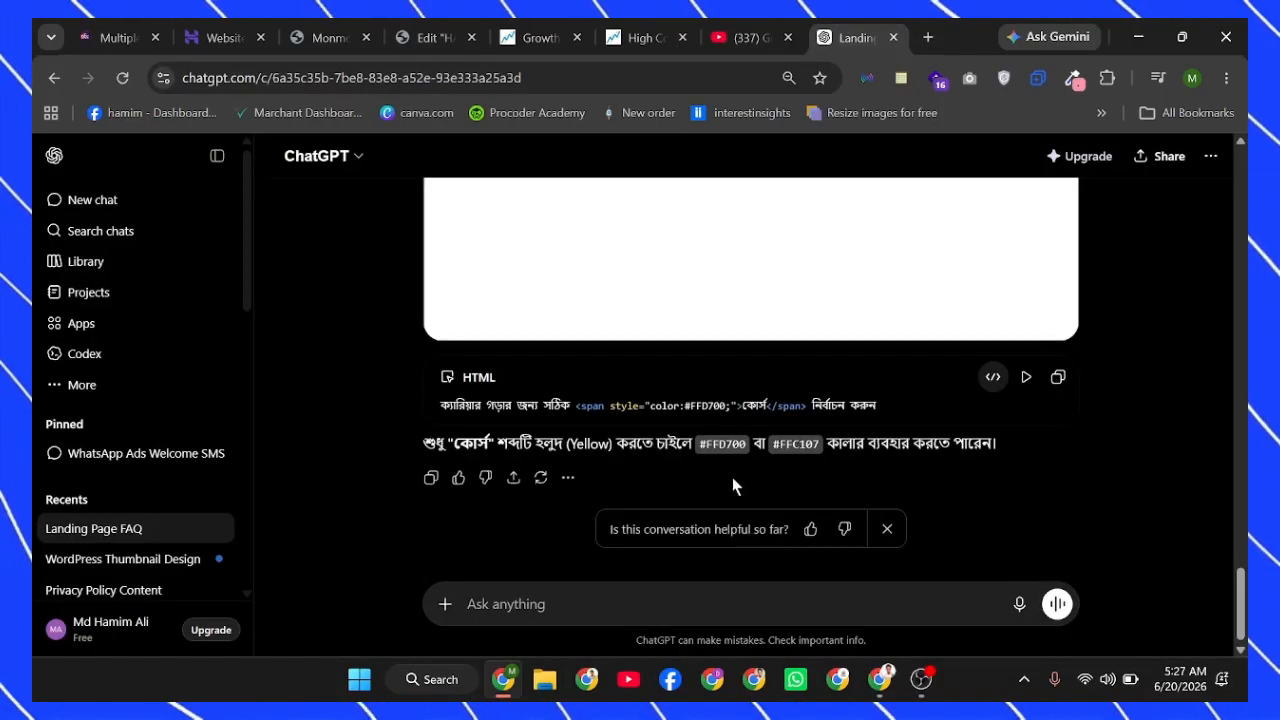
scroll(732, 477, up, 5)
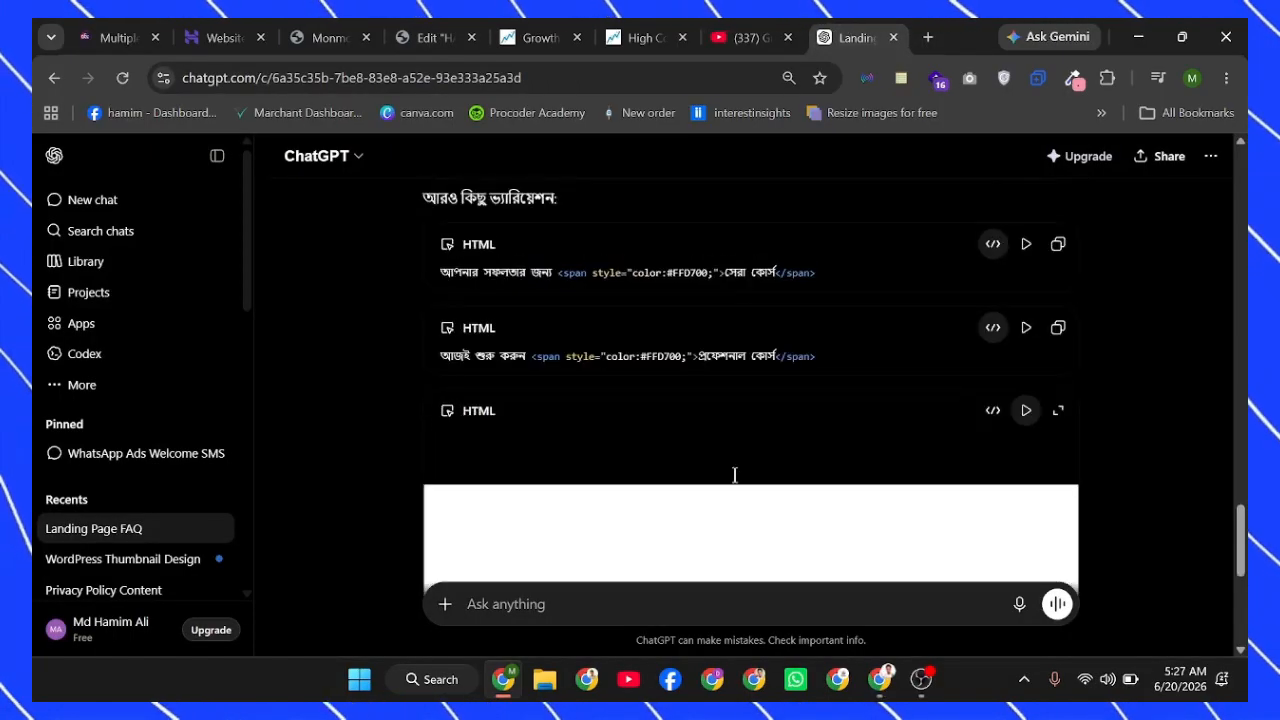
click(1025, 330)
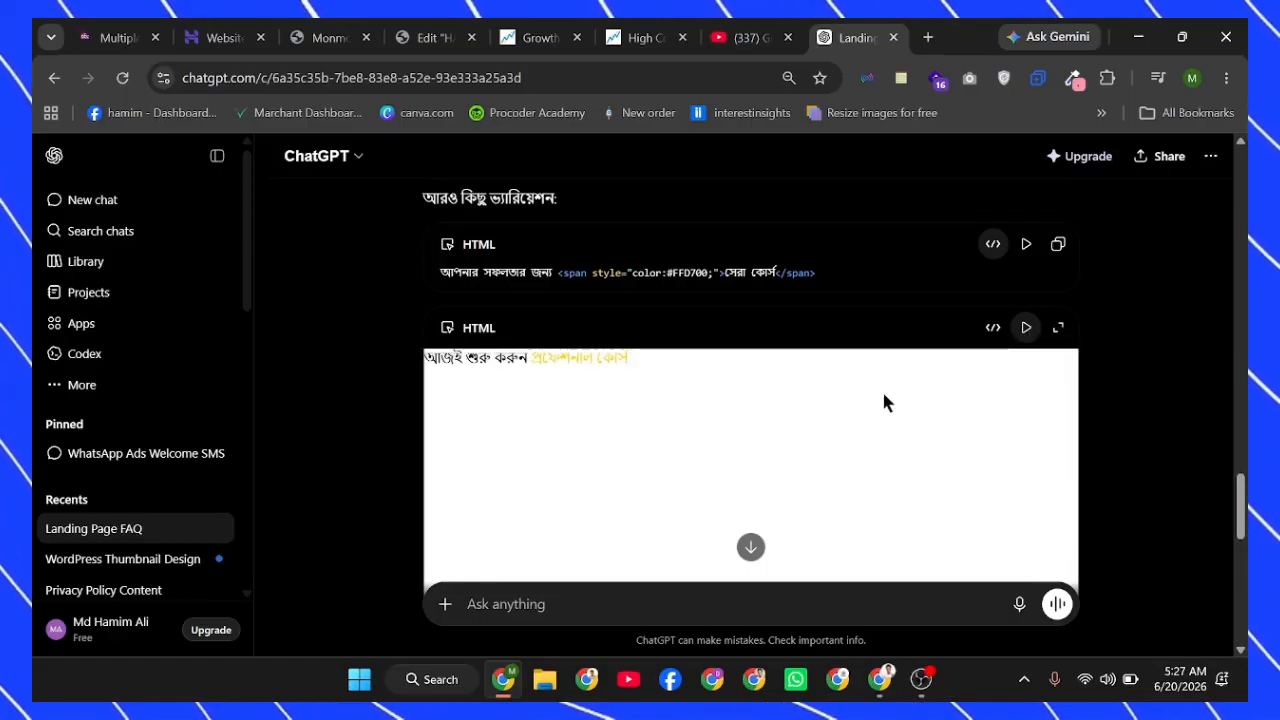
scroll(1017, 286, down, 5)
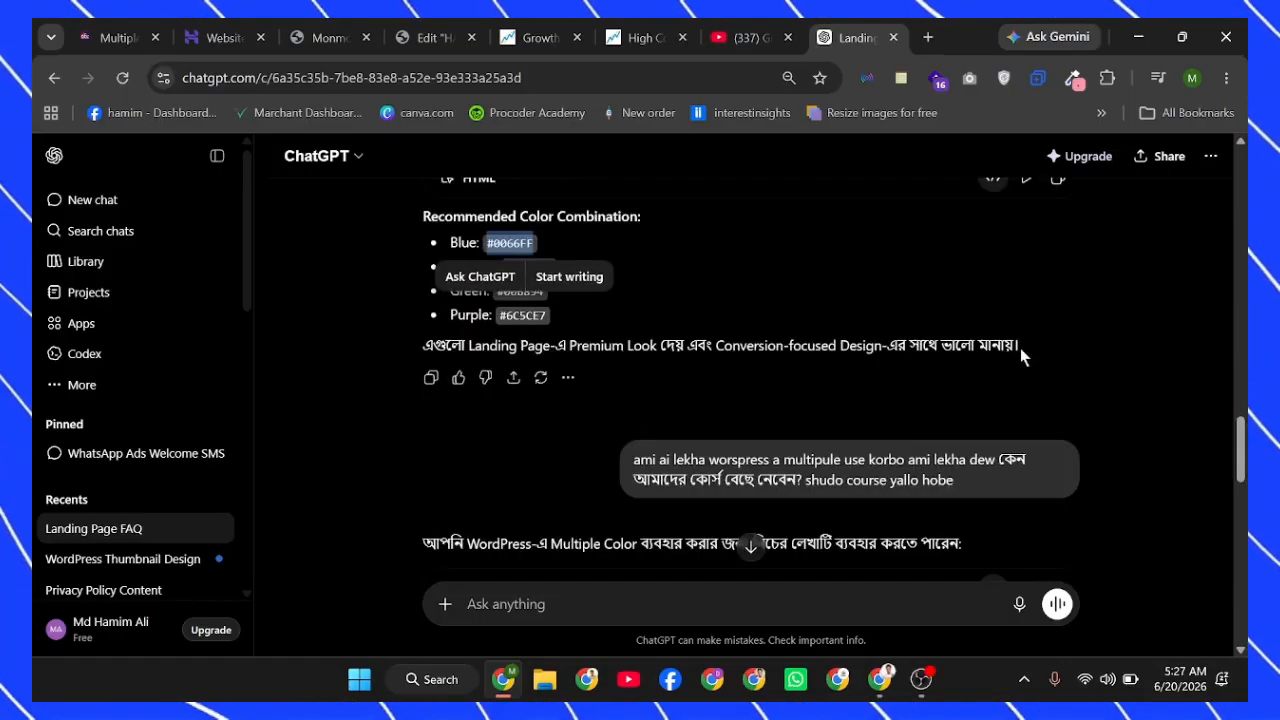
scroll(1009, 357, down, 10)
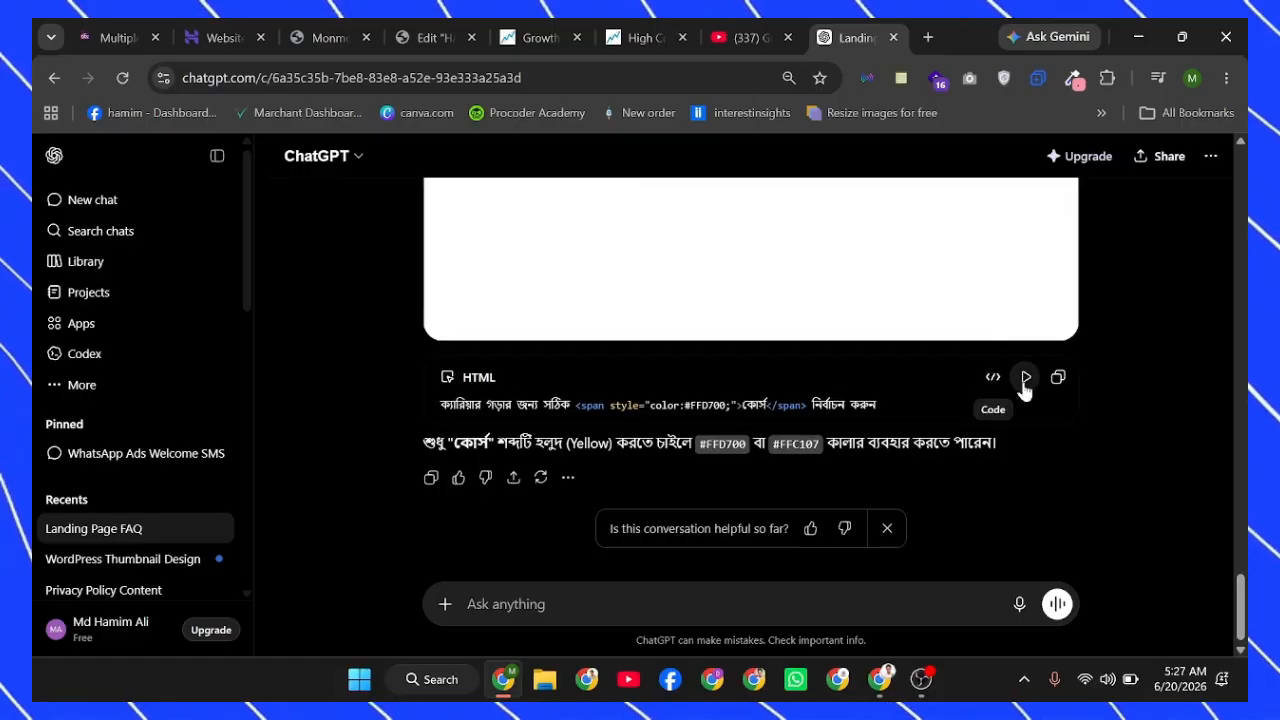
click(1024, 380)
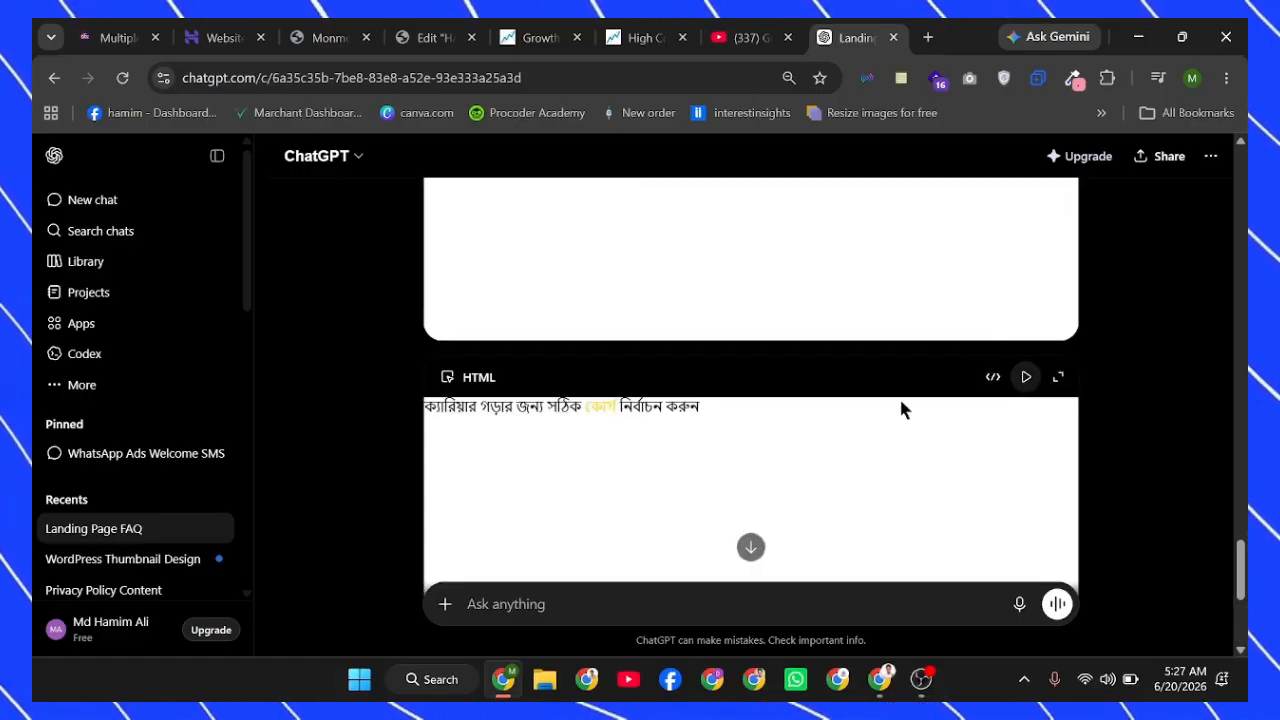
scroll(760, 441, down, 5)
scroll(685, 426, up, 6)
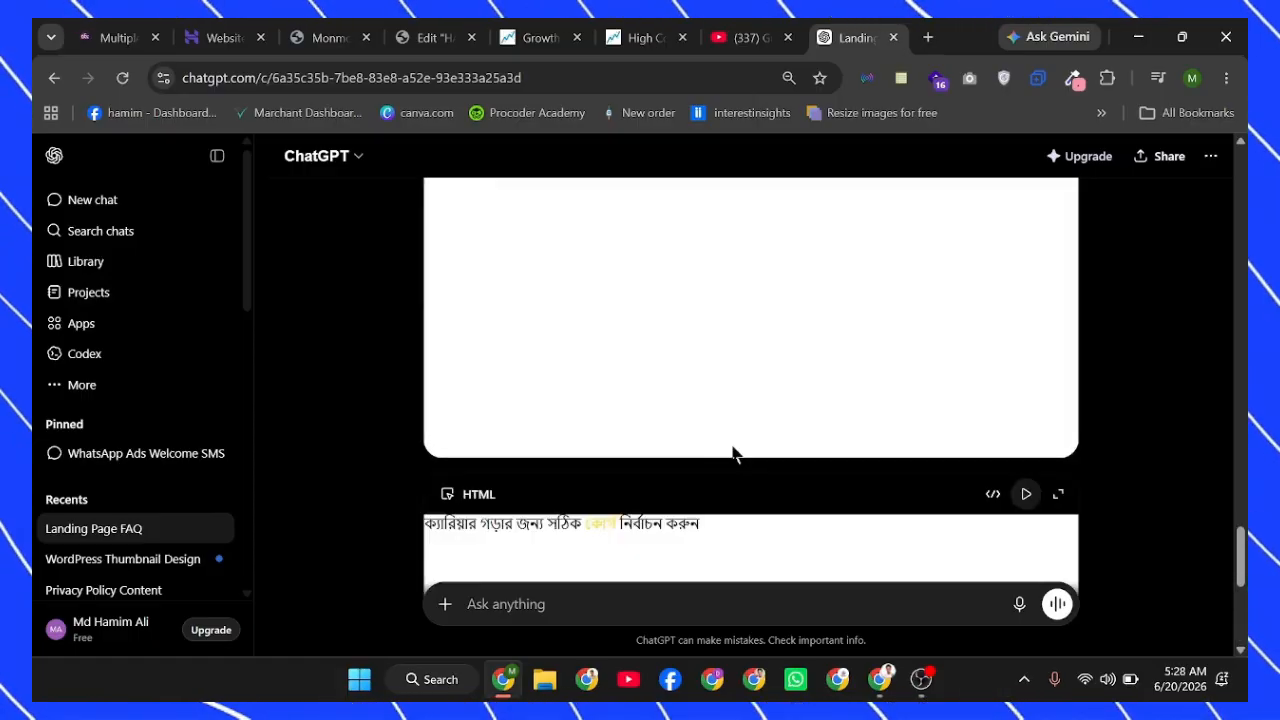
Copy the snippet "ক্যারিয়ার গড়ার জন্য সঠিক <span style="color:#FFD700;">কোর্স</span> নির্বাচন করুন" and, back in the Elementor page editor, replace the whole heading title with it.
click(992, 495)
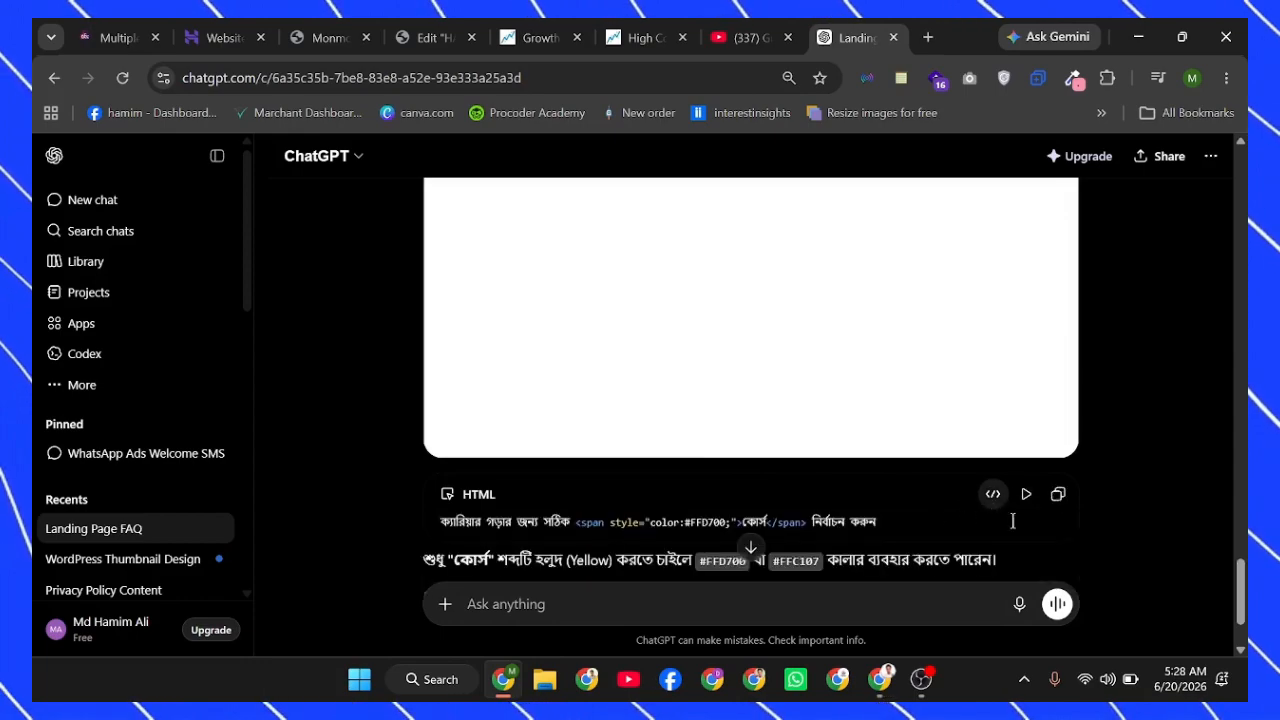
click(1058, 494)
click(432, 37)
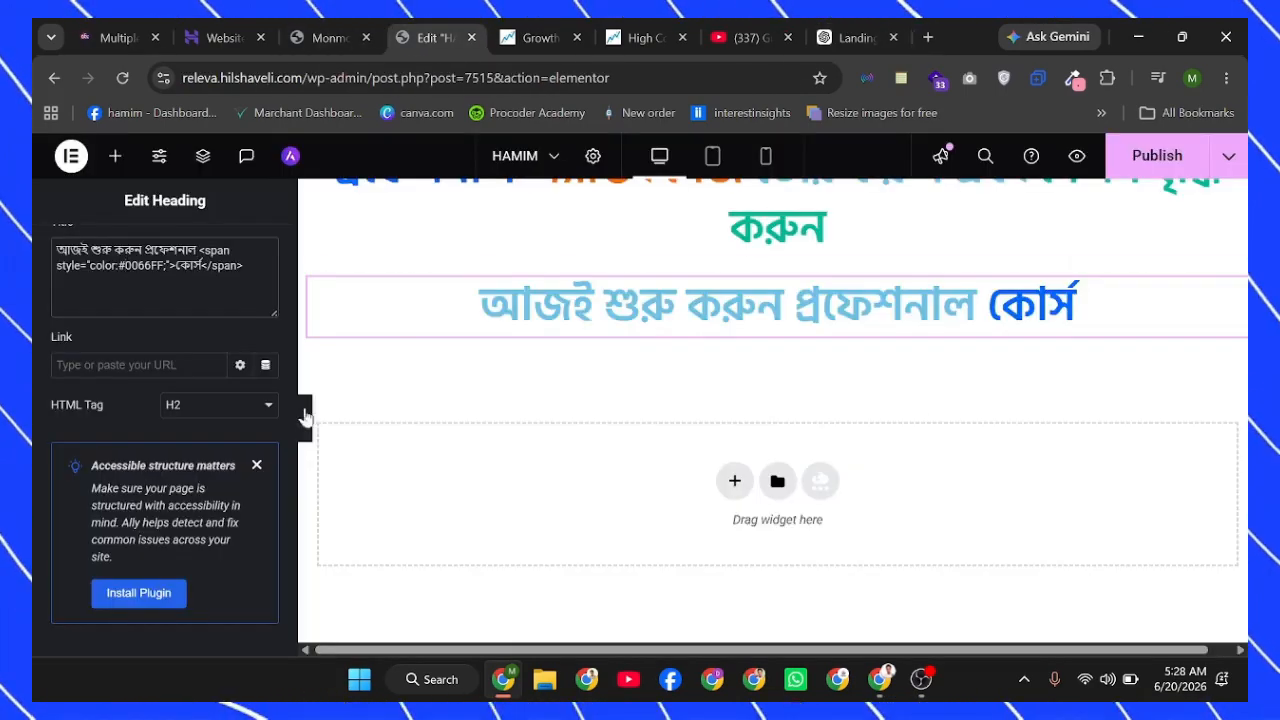
key(ctrl+a)
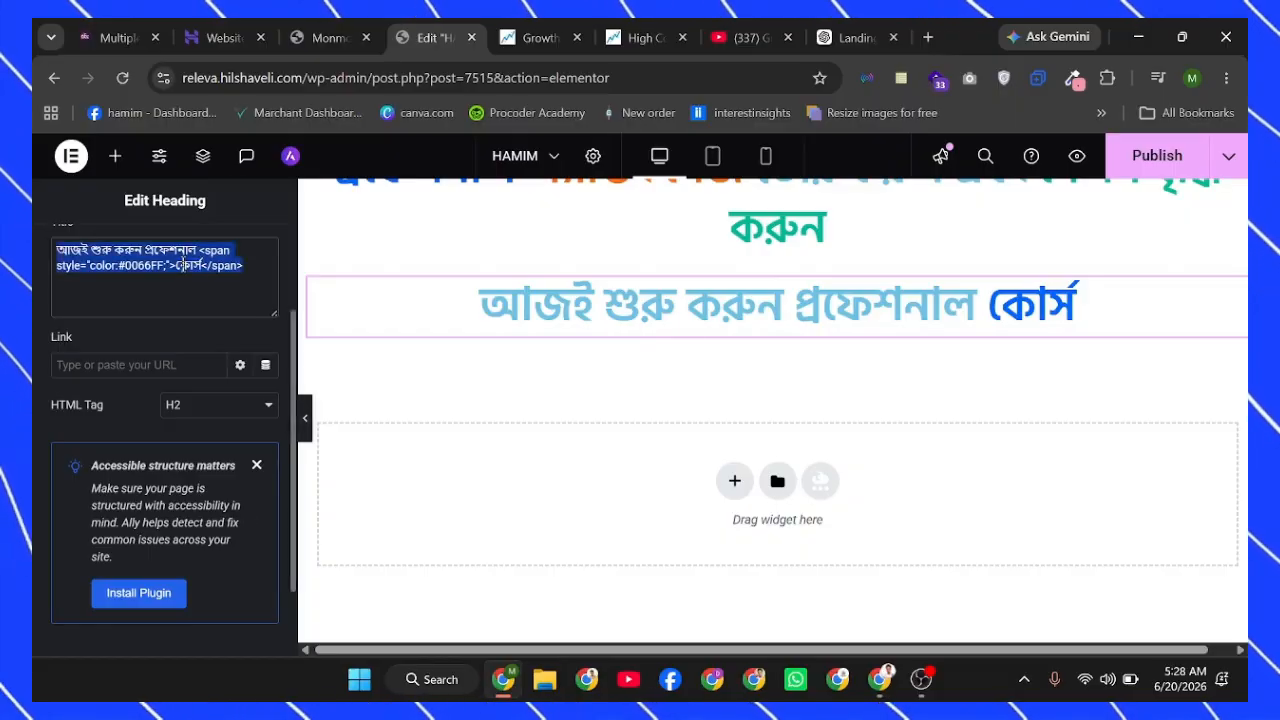
right_click(185, 258)
click(314, 234)
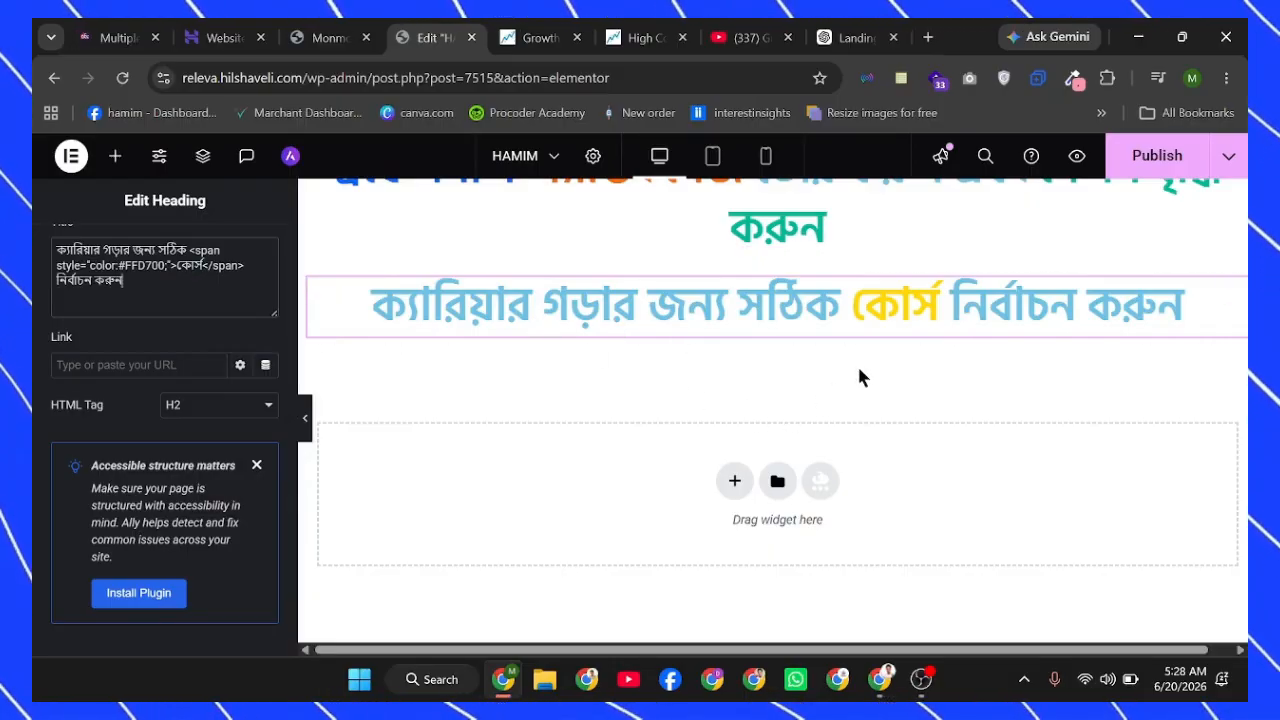
Add a new single-column section below the last heading on the page.
click(734, 481)
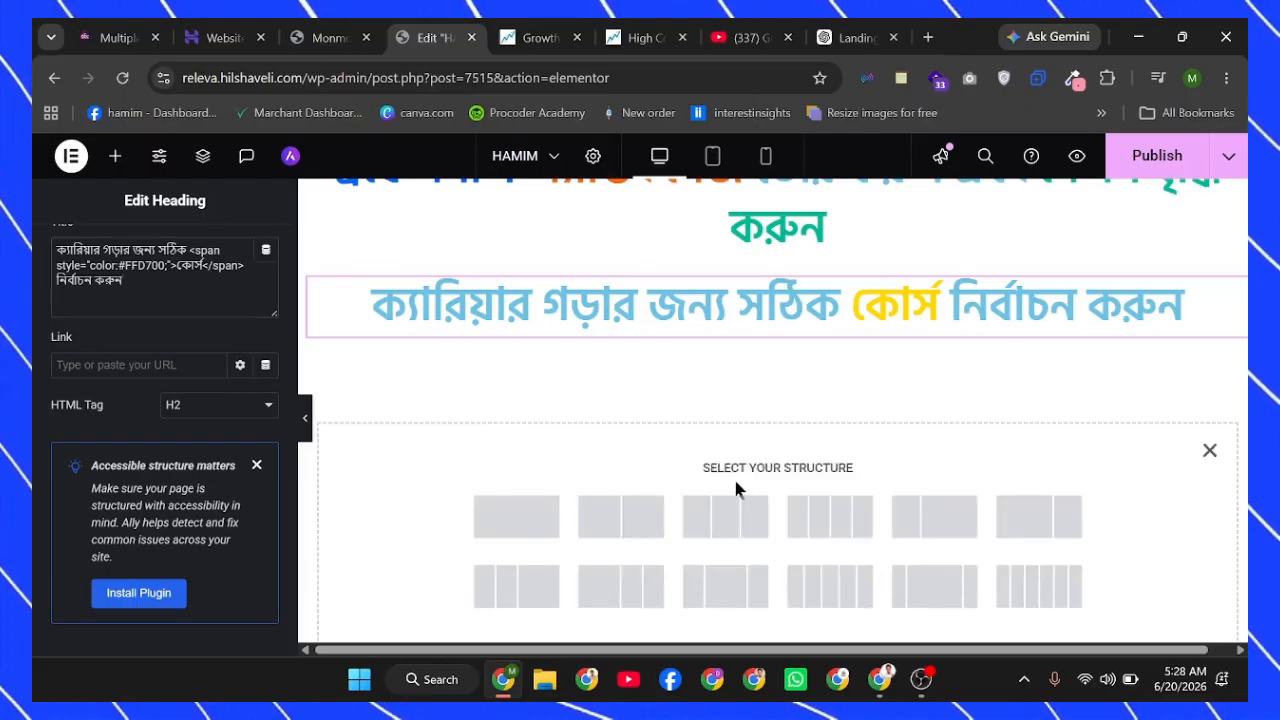
click(516, 516)
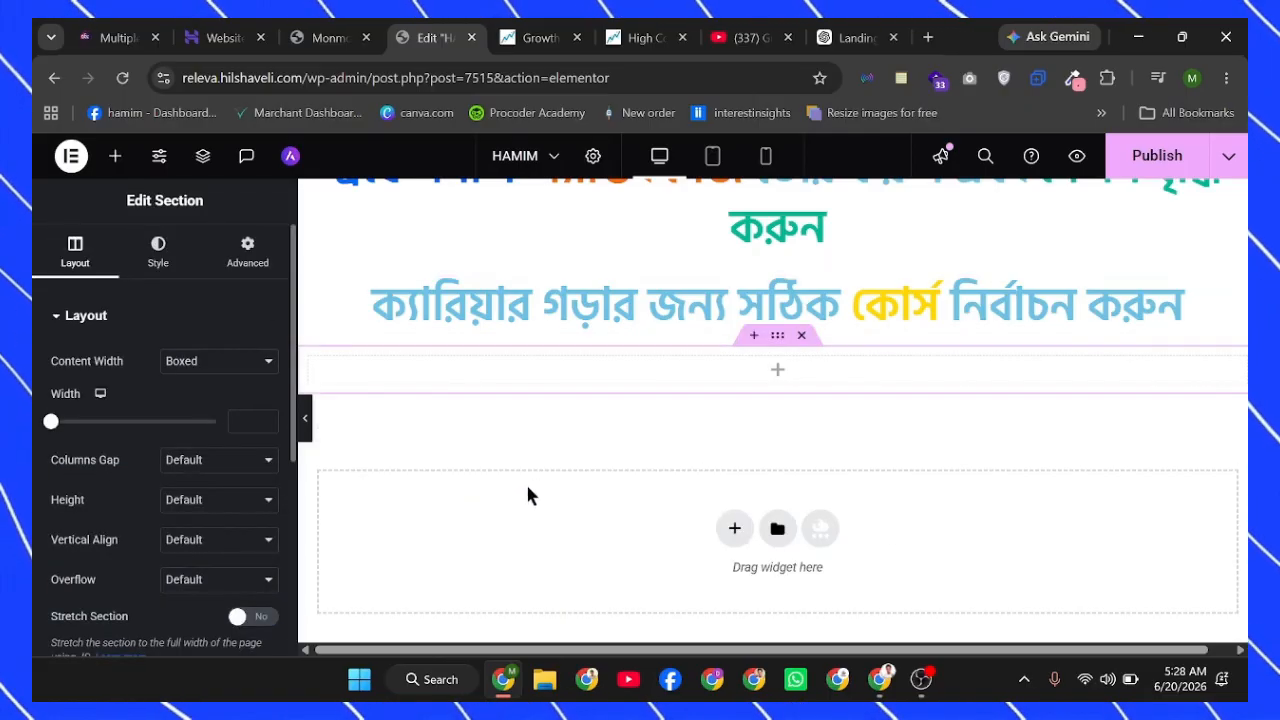
Add a Text Editor widget to the new section and replace its placeholder text with the previously copied "কেন আমাদের কোর্স বেছে নেবেন?".
click(115, 155)
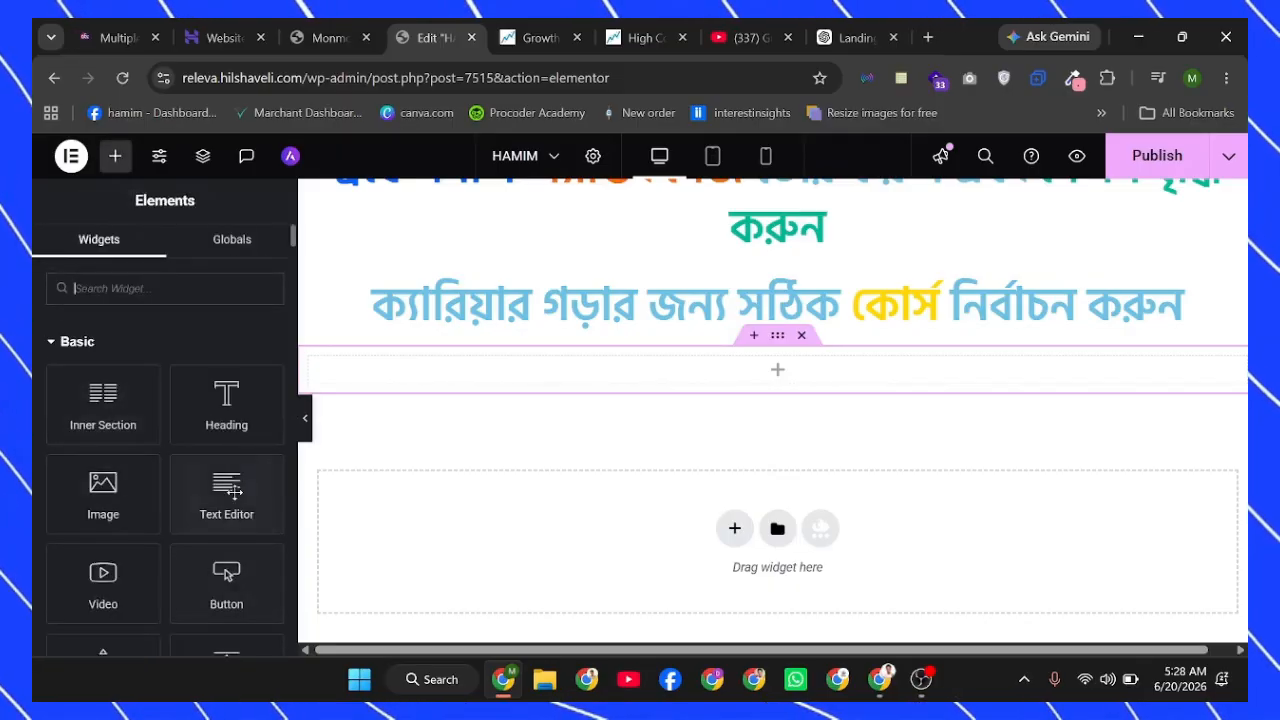
drag(226, 495, 745, 372)
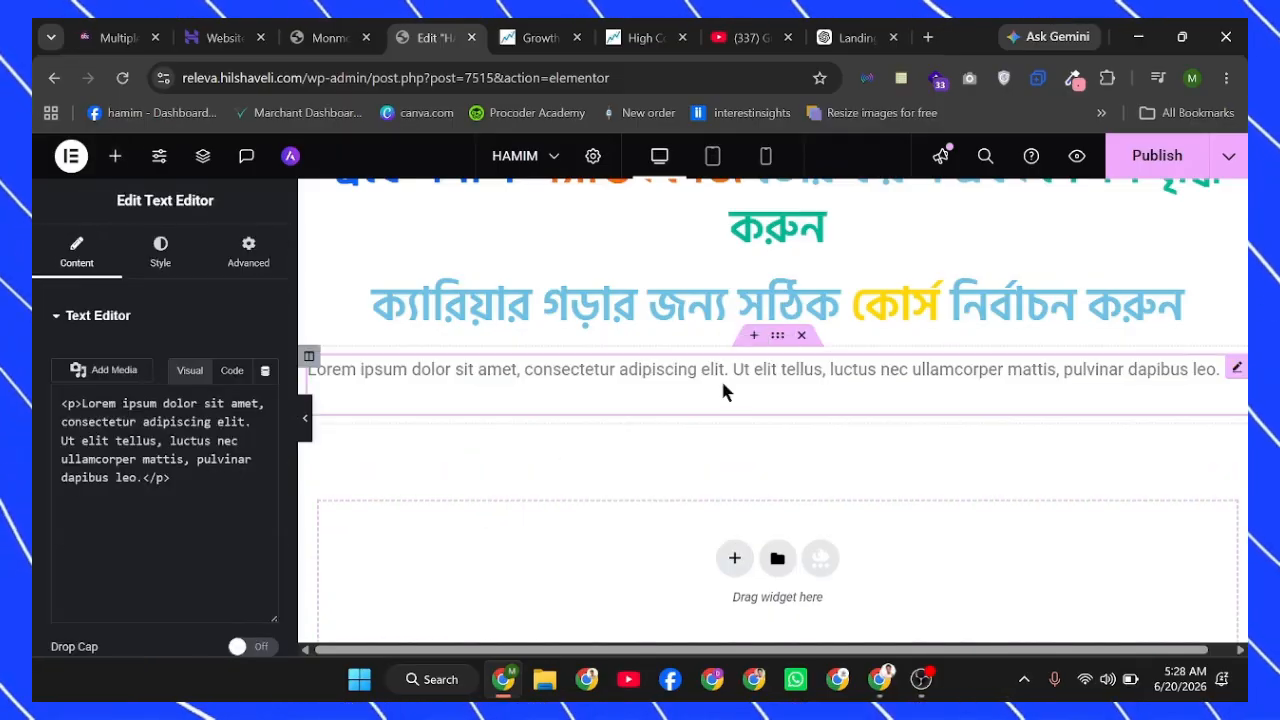
triple_click(183, 508)
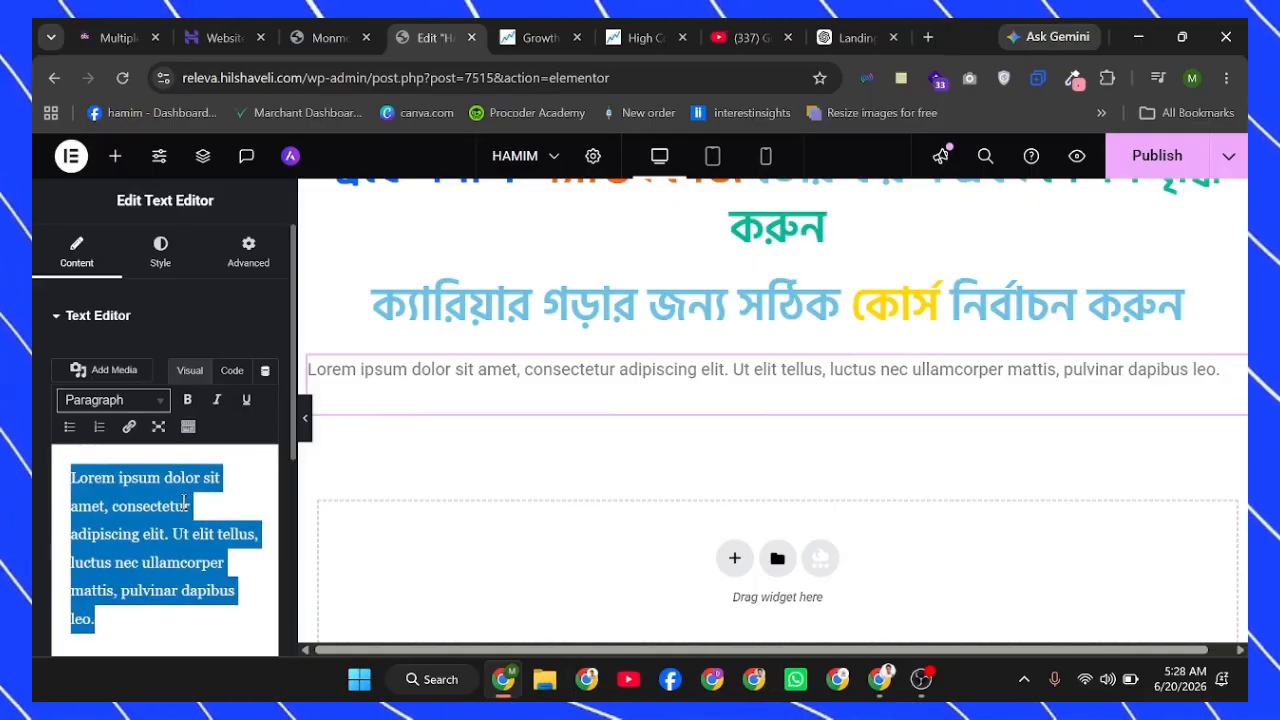
key(super+v)
scroll(255, 361, down, 2)
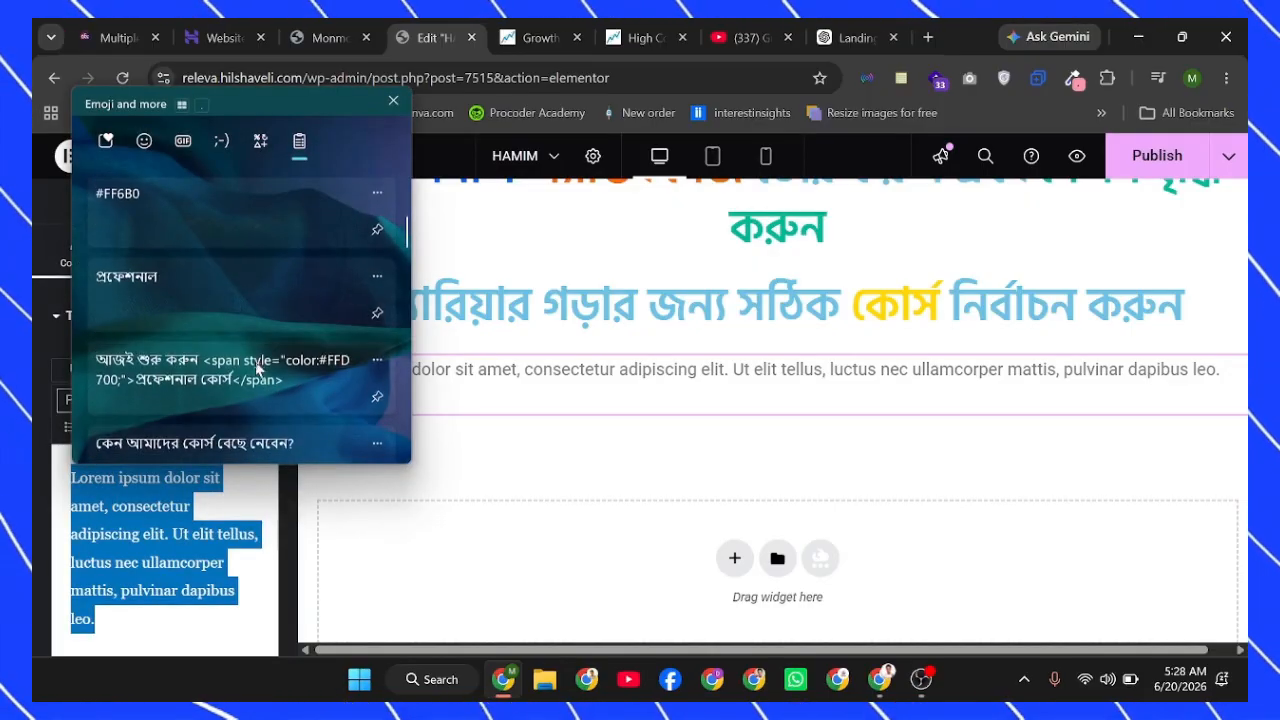
scroll(231, 388, down, 1)
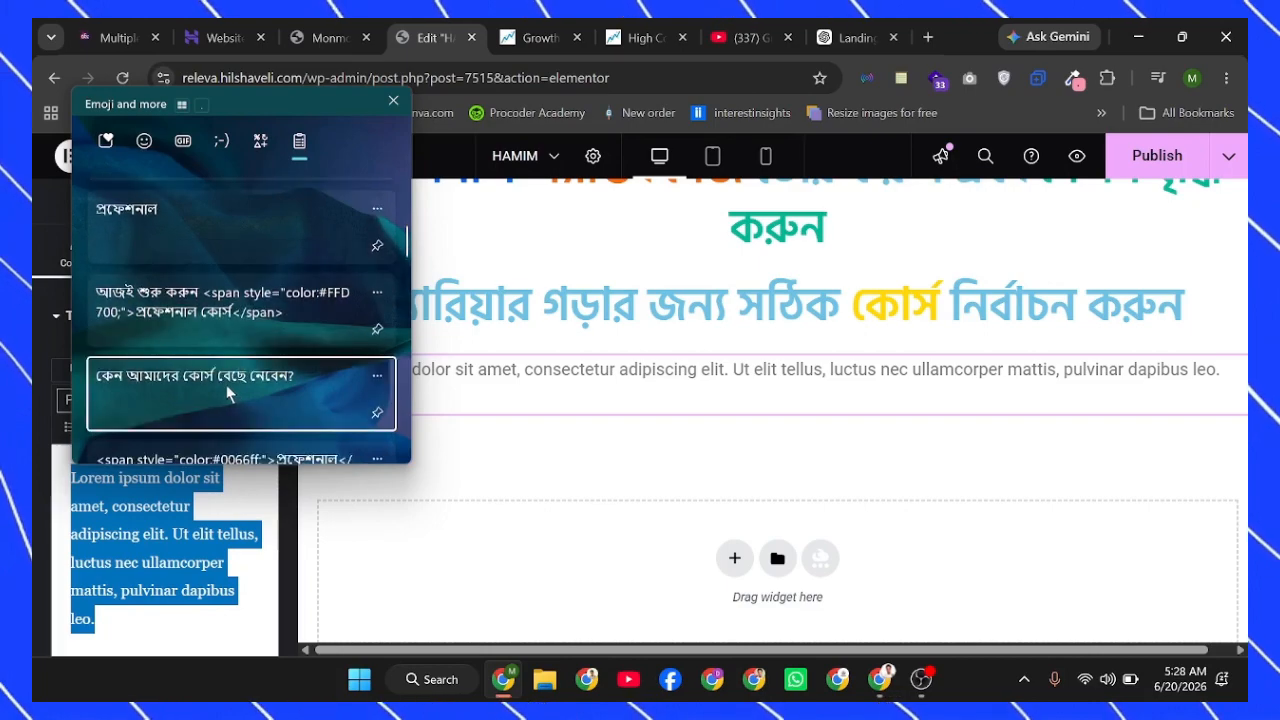
click(229, 385)
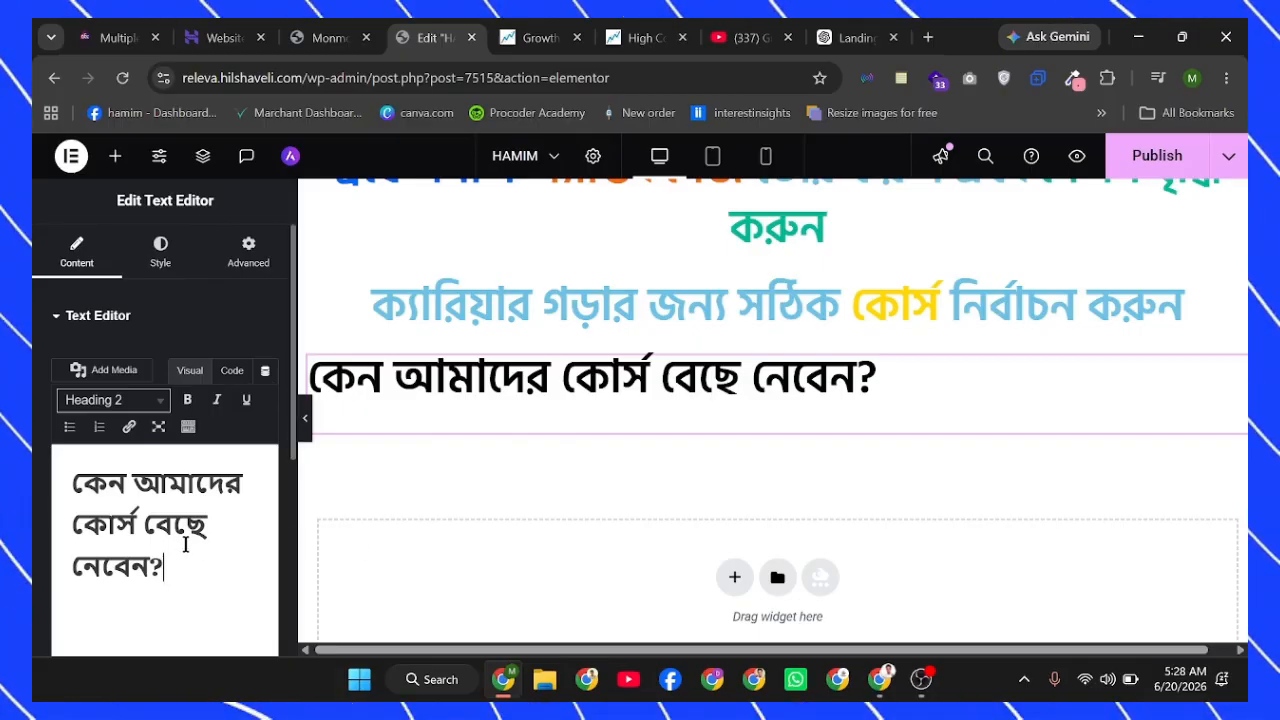
Place the cursor before the word "কোর্স" in the text content and show the additional formatting options.
drag(143, 524, 90, 520)
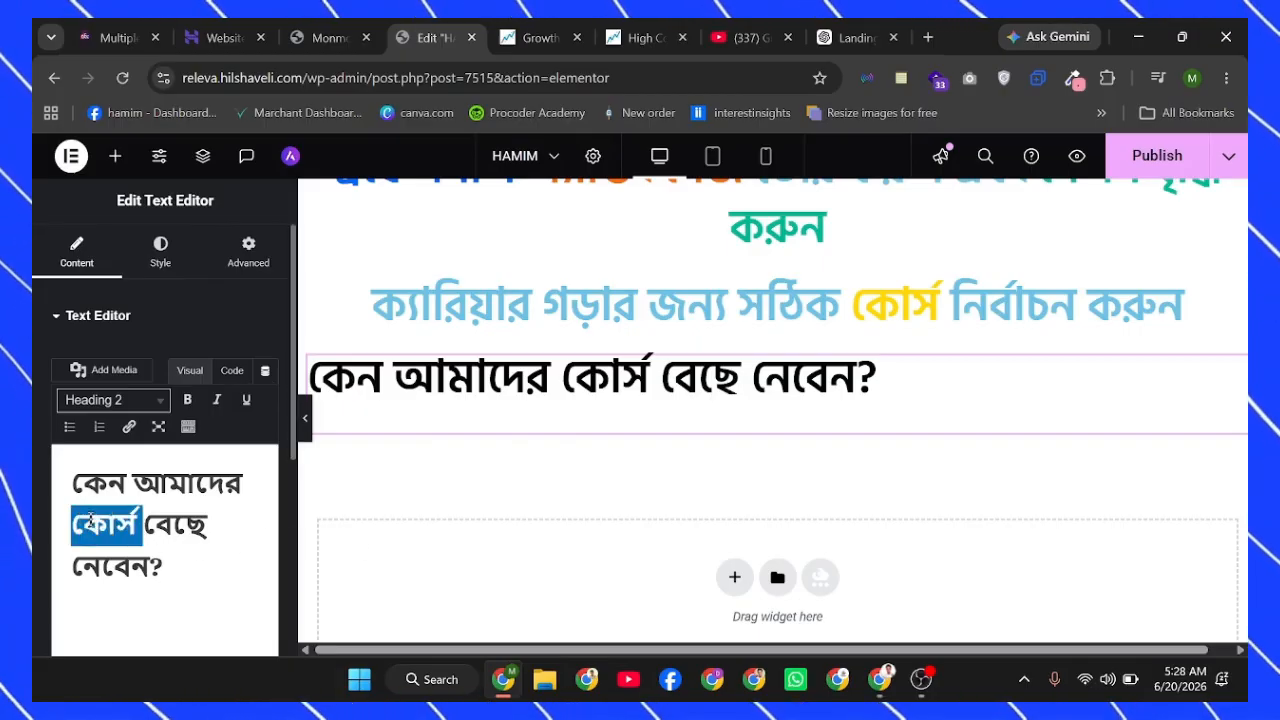
click(77, 516)
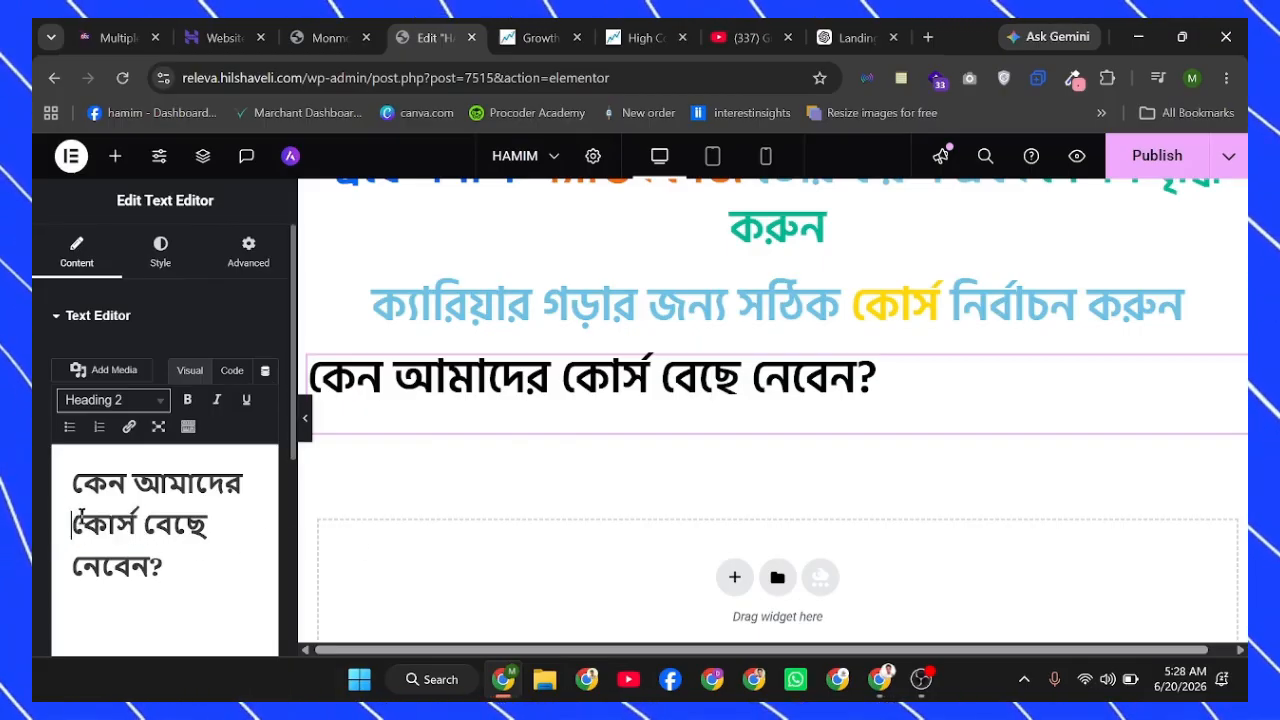
click(188, 427)
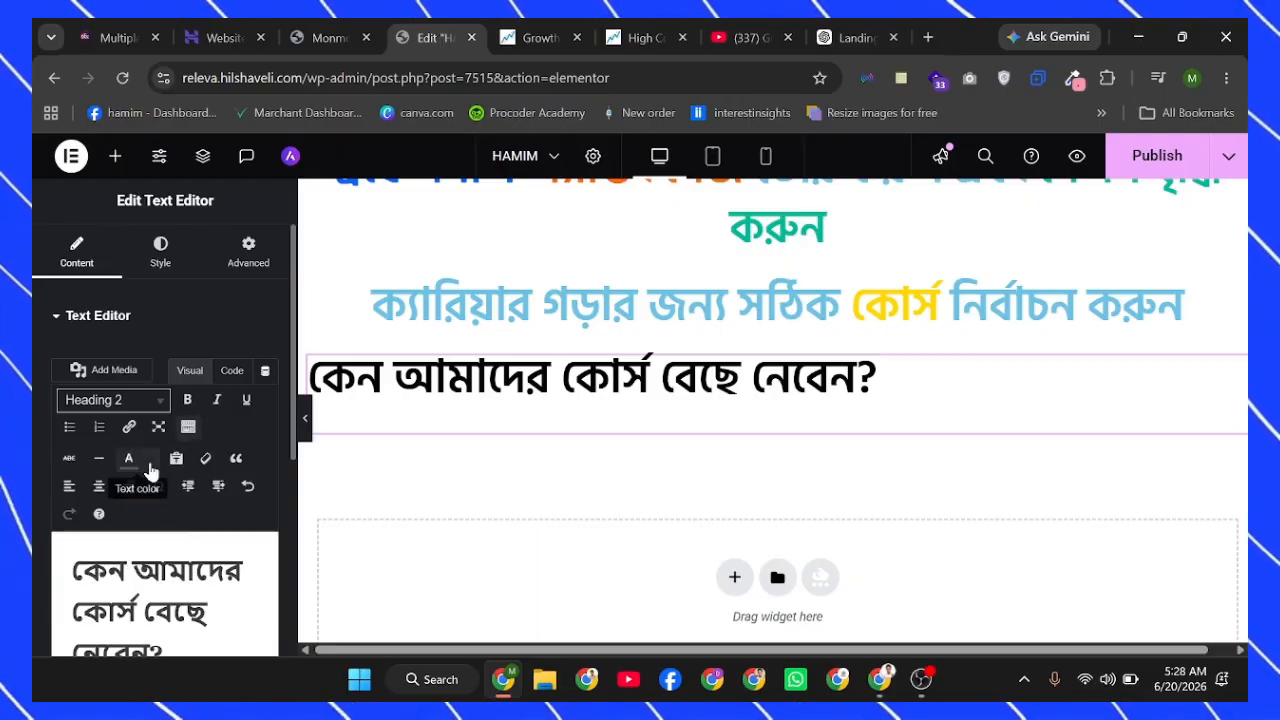
Try applying turquoise and then teal as the text colour at the word "কোর্স".
click(150, 462)
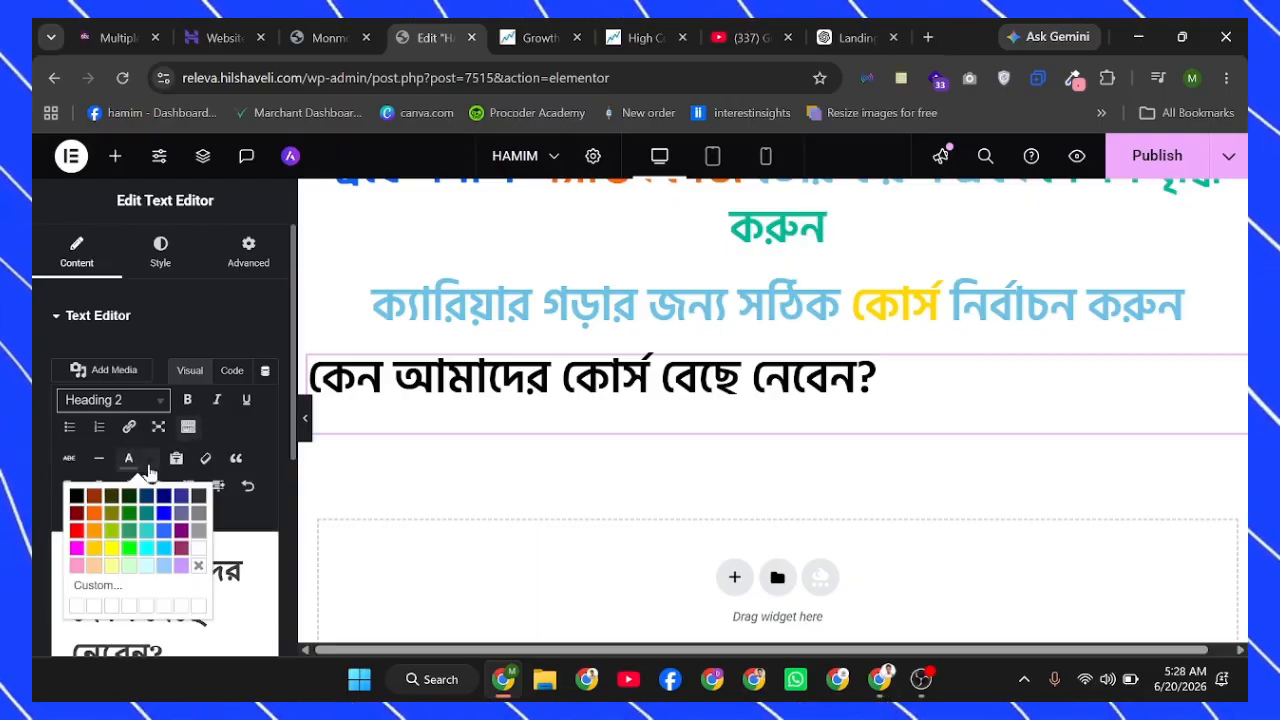
click(147, 553)
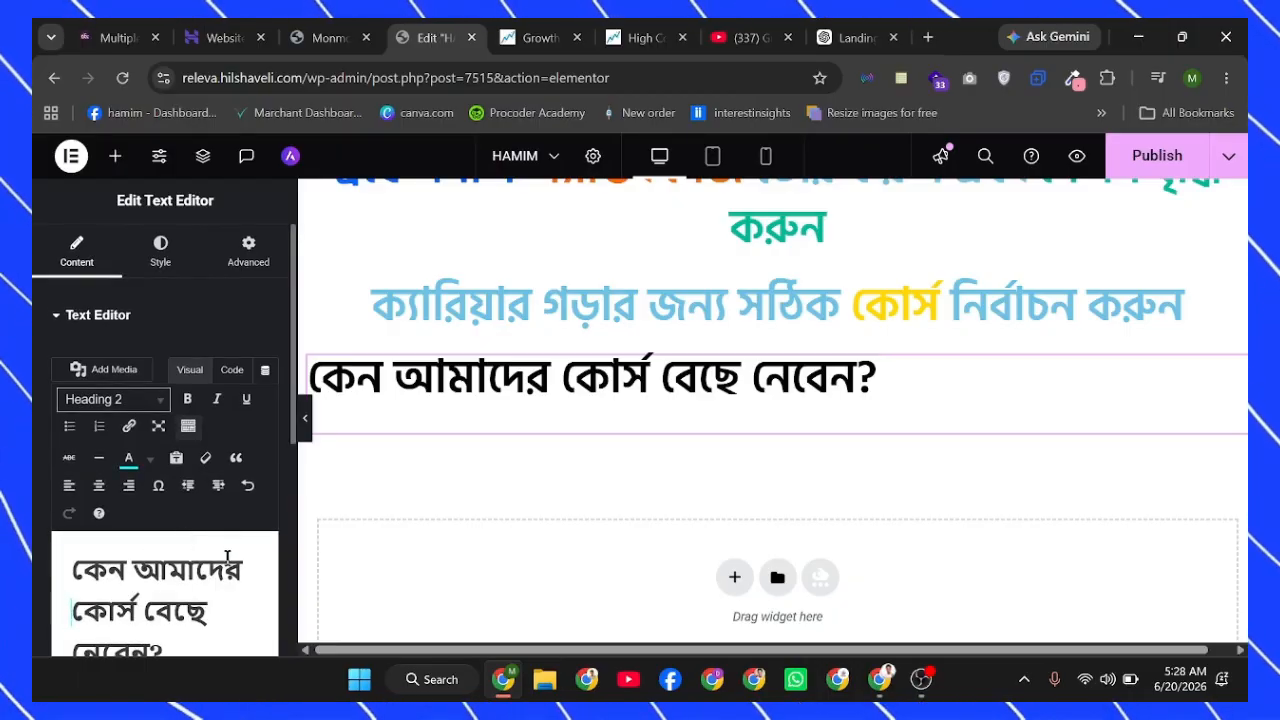
click(154, 459)
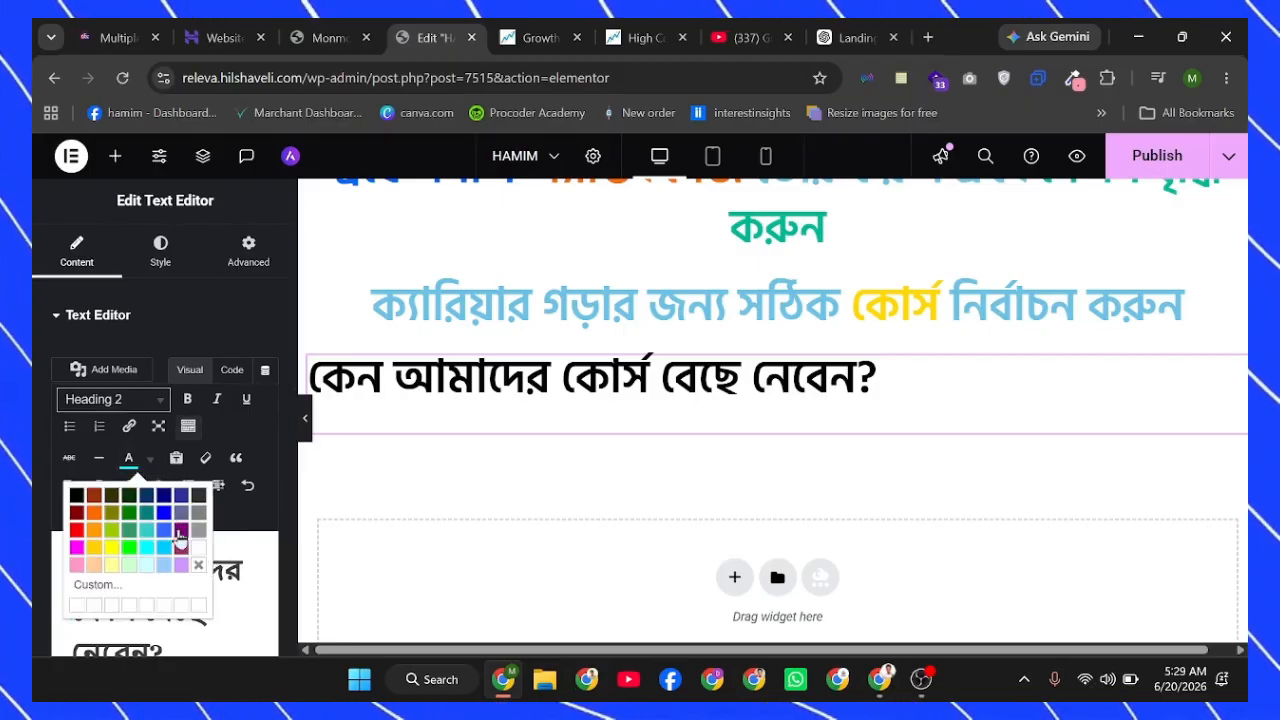
click(146, 510)
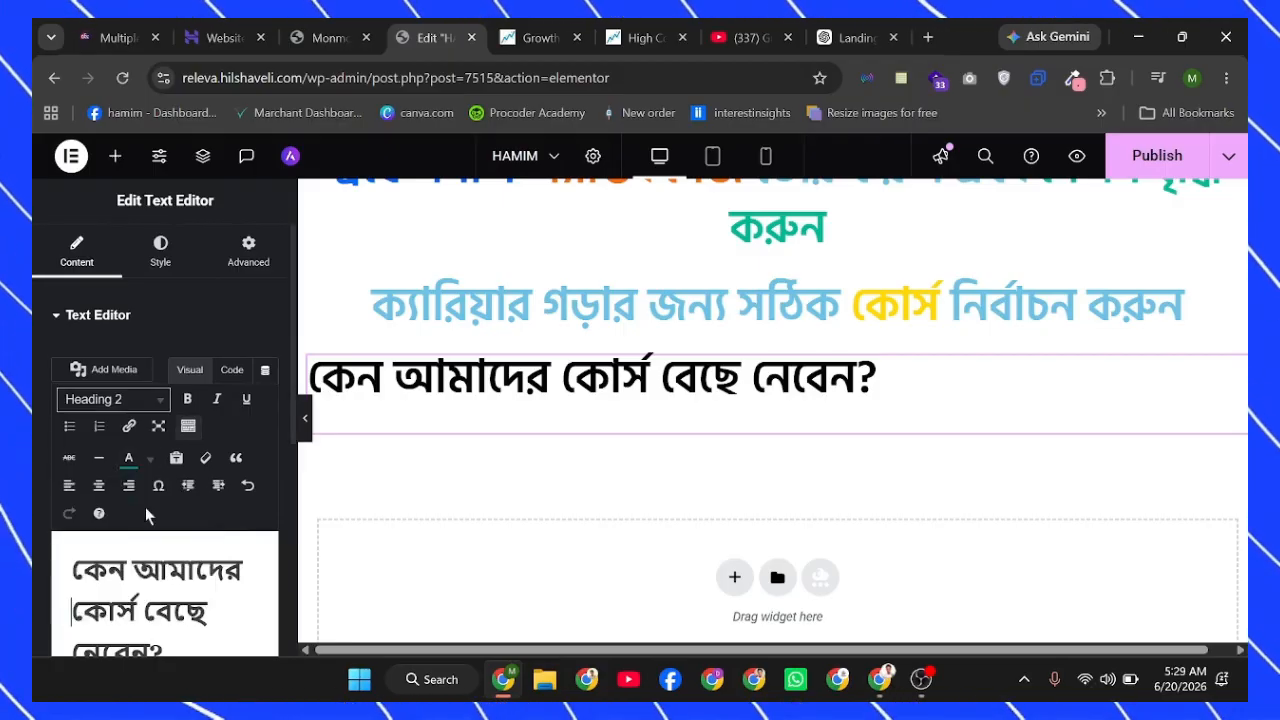
Colour the whole line "কেন আমাদের কোর্স বেছে নেবেন?" turquoise.
scroll(185, 489, down, 1)
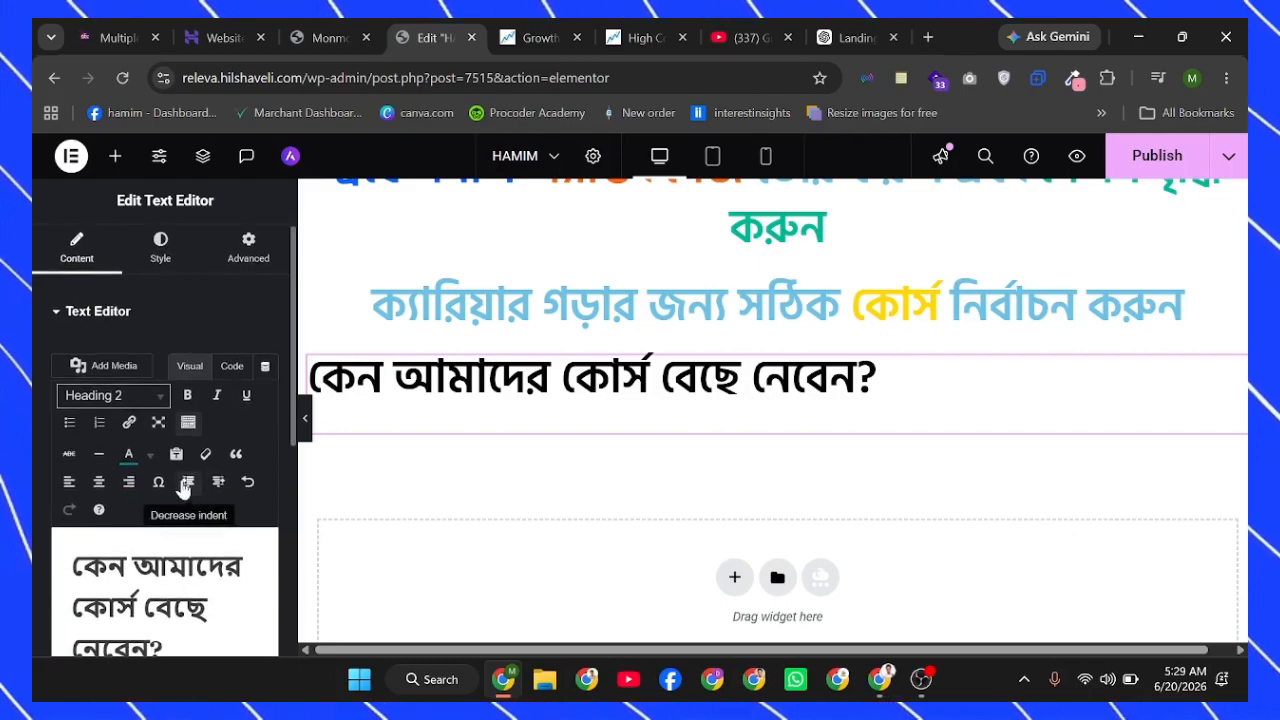
scroll(175, 512, down, 1)
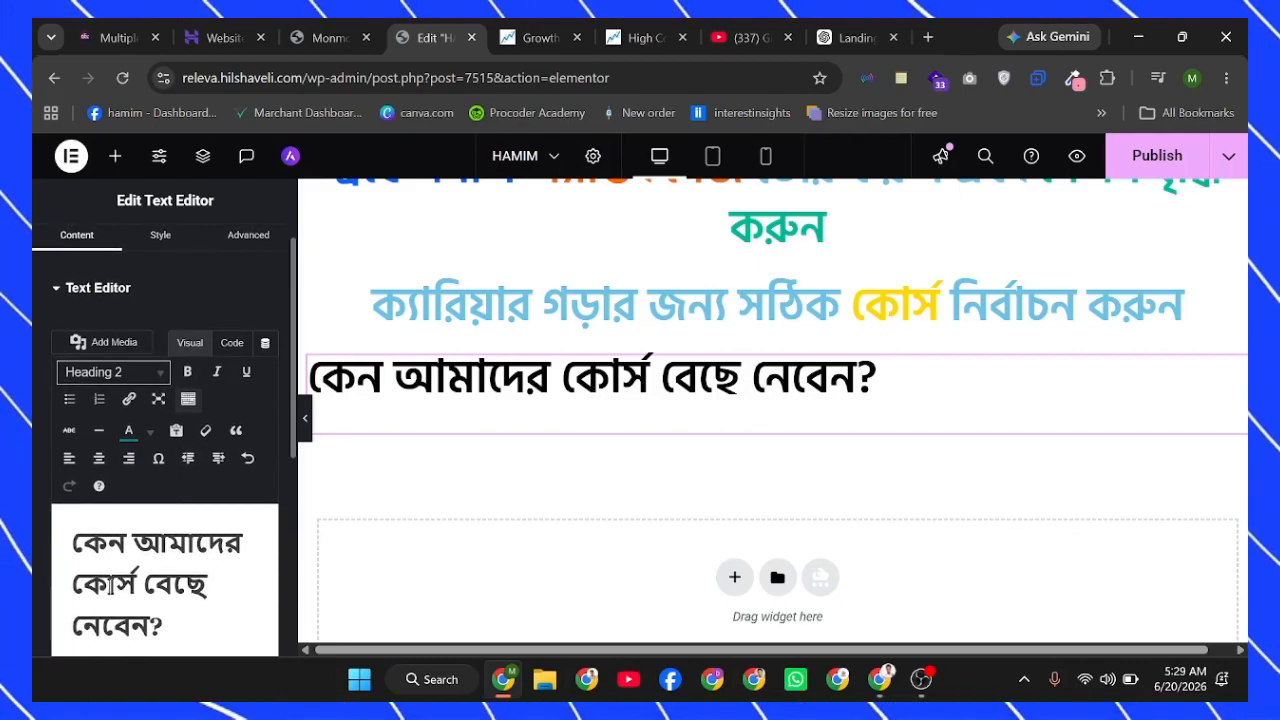
triple_click(113, 585)
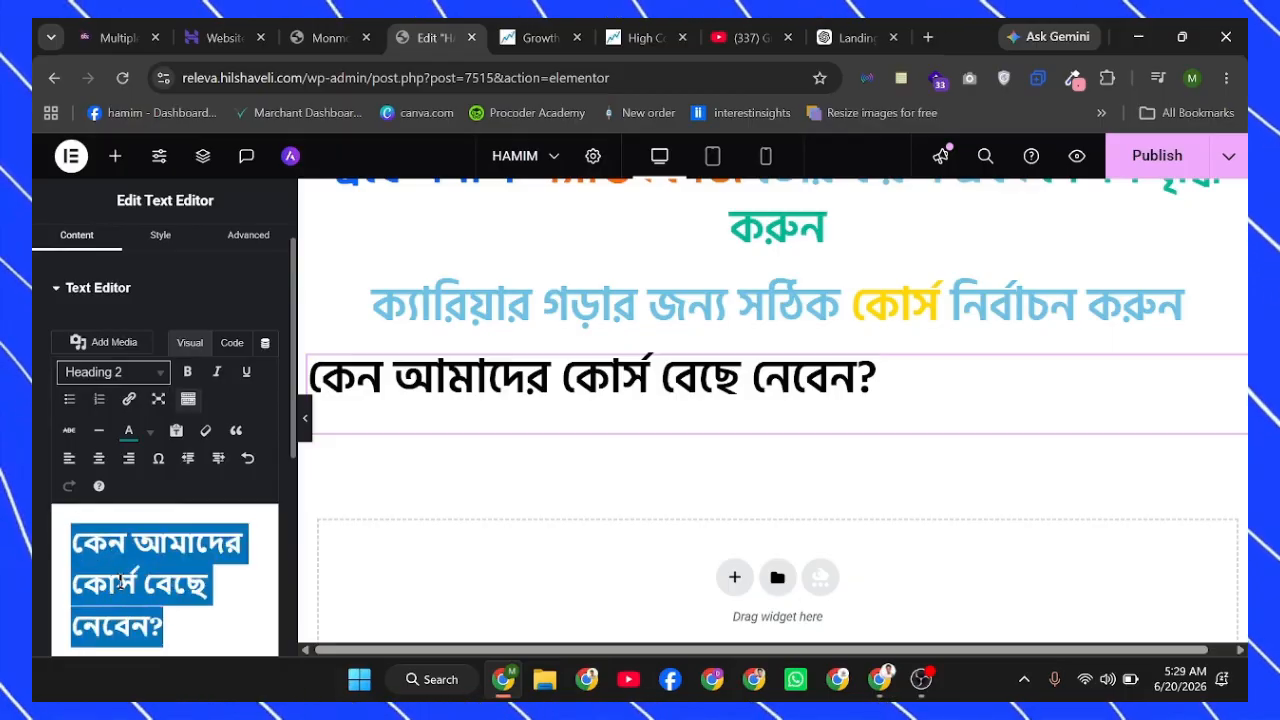
click(150, 431)
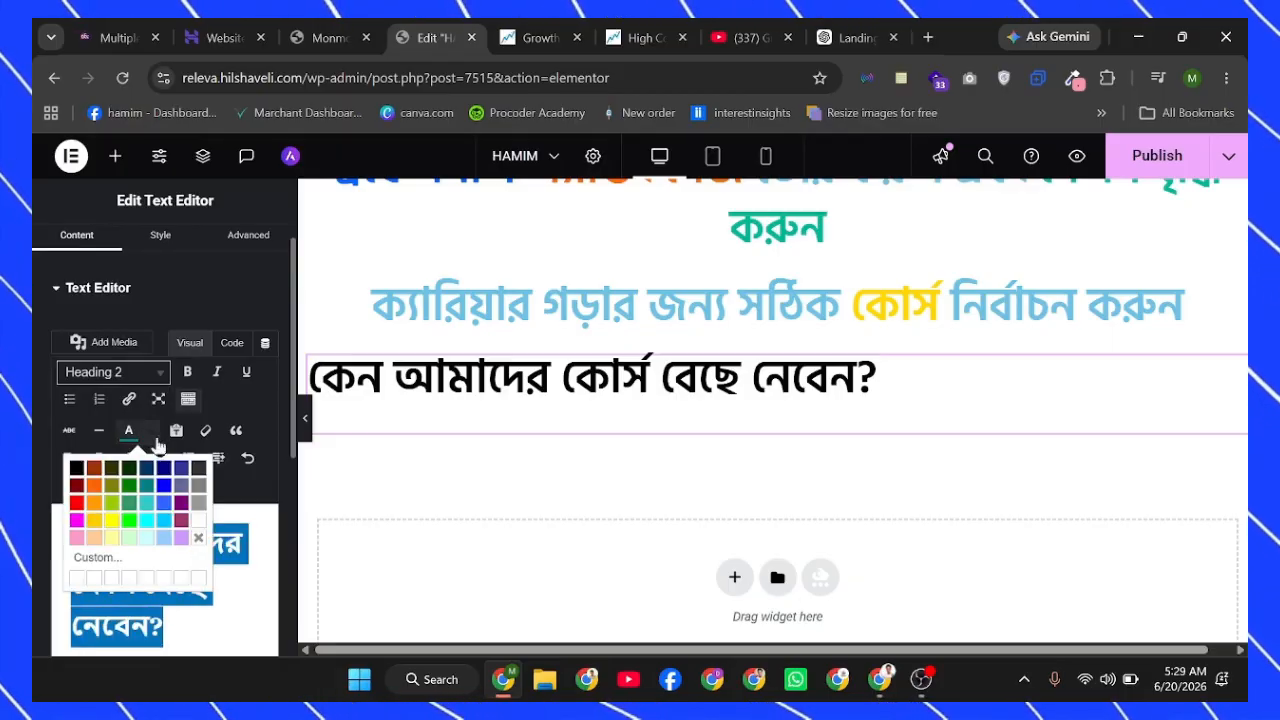
click(138, 507)
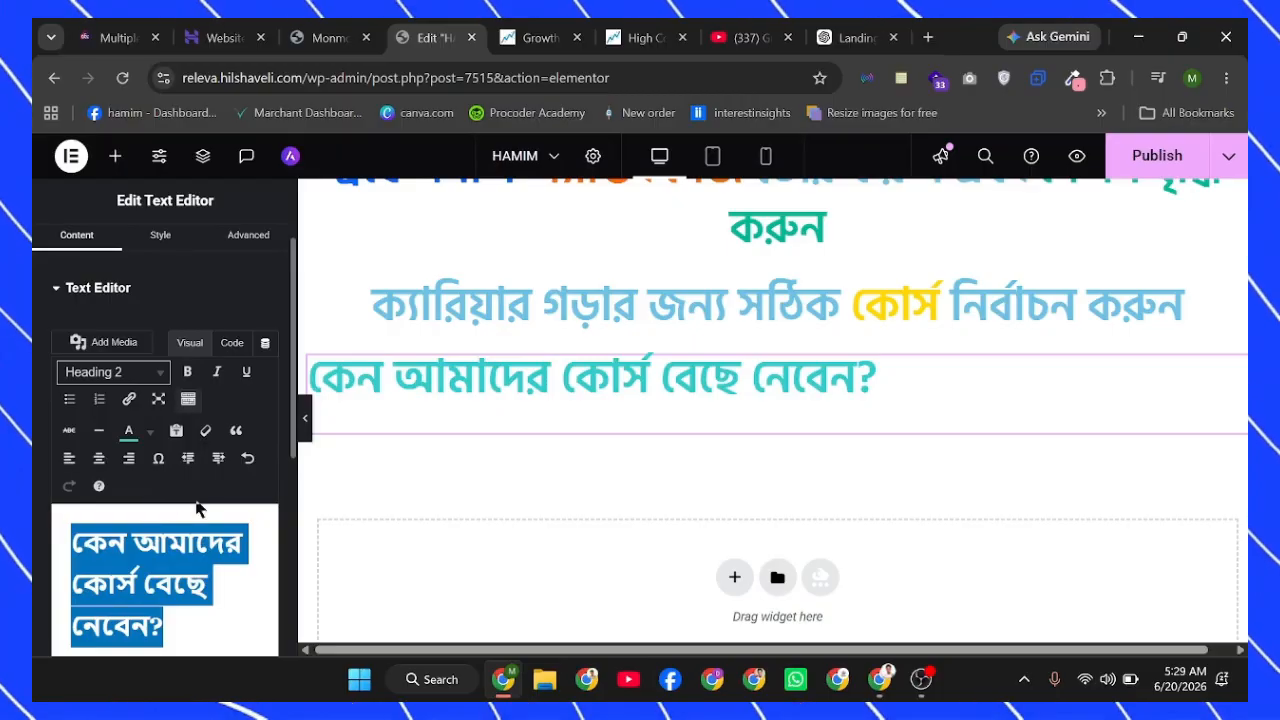
Set the text colour of the whole line "কেন আমাদের কোর্স বেছে নেবেন?" to black.
click(151, 561)
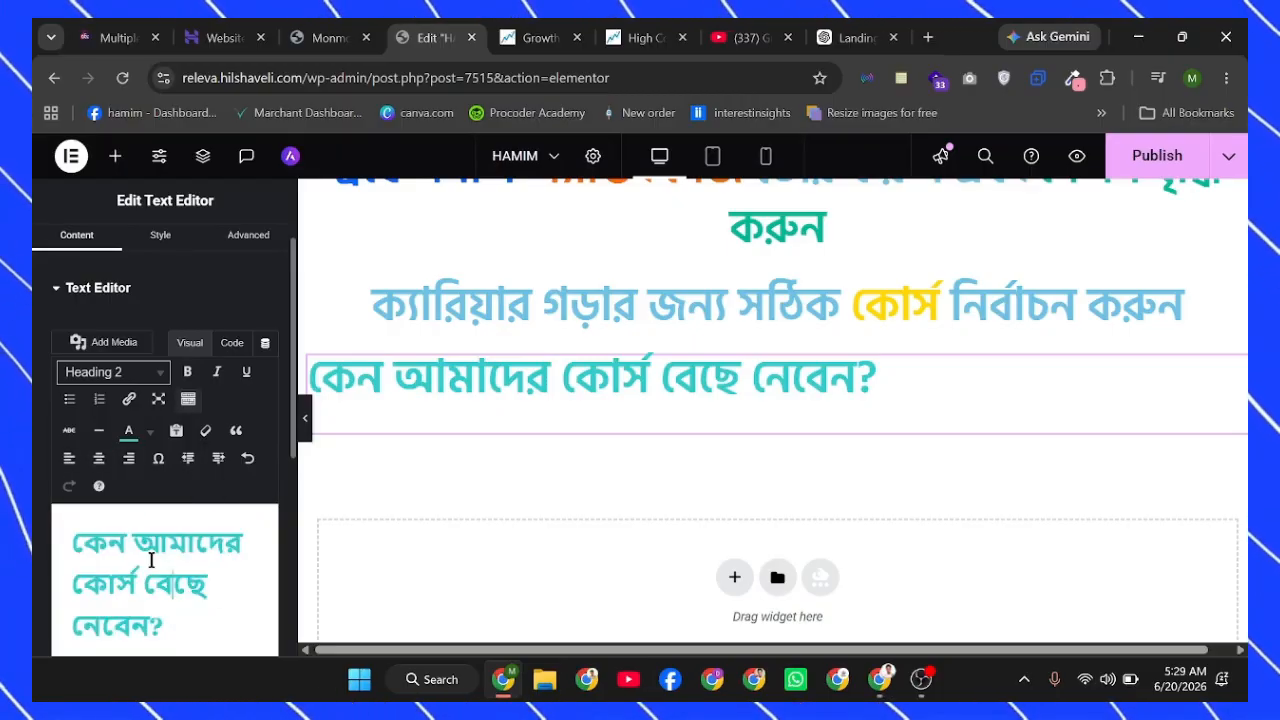
triple_click(137, 563)
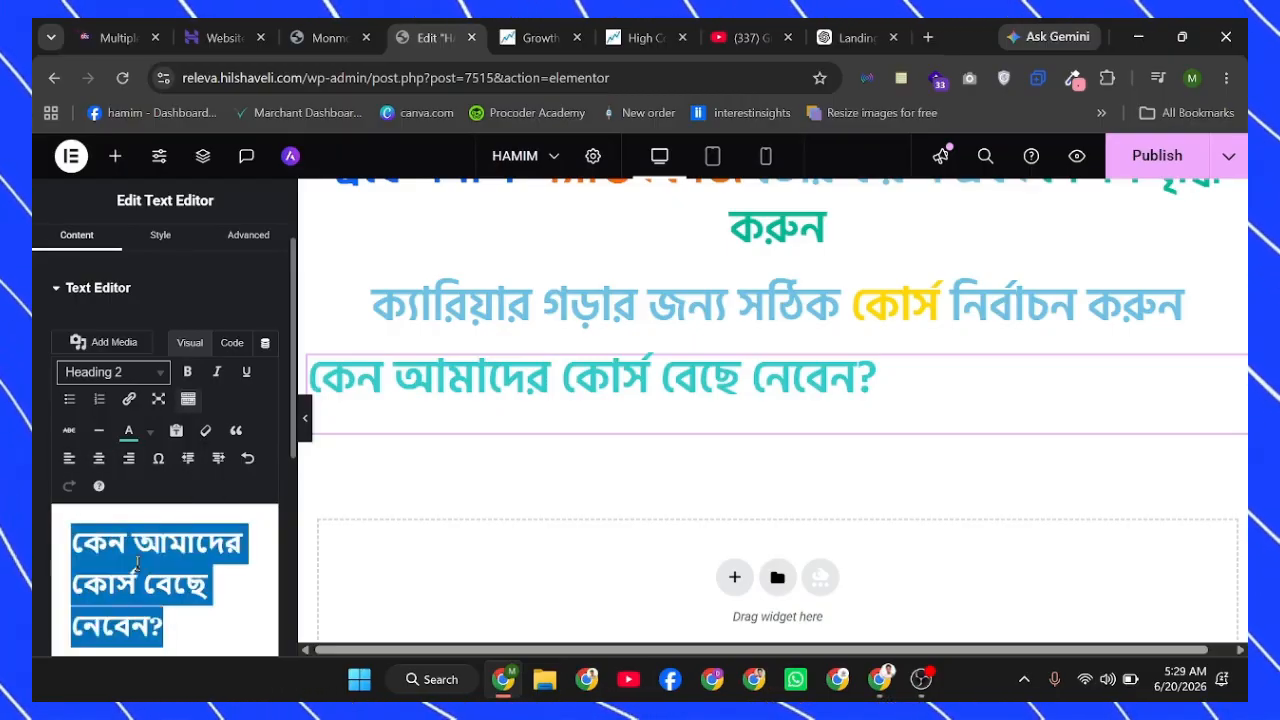
click(150, 432)
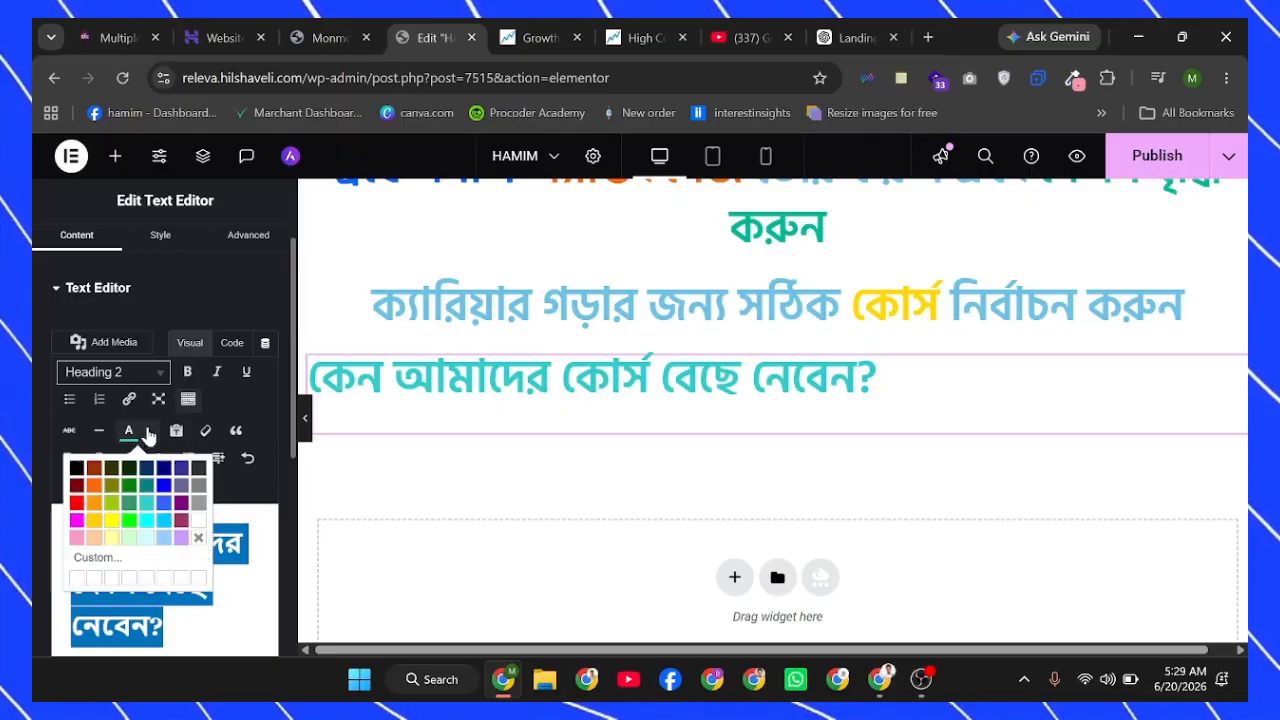
click(78, 467)
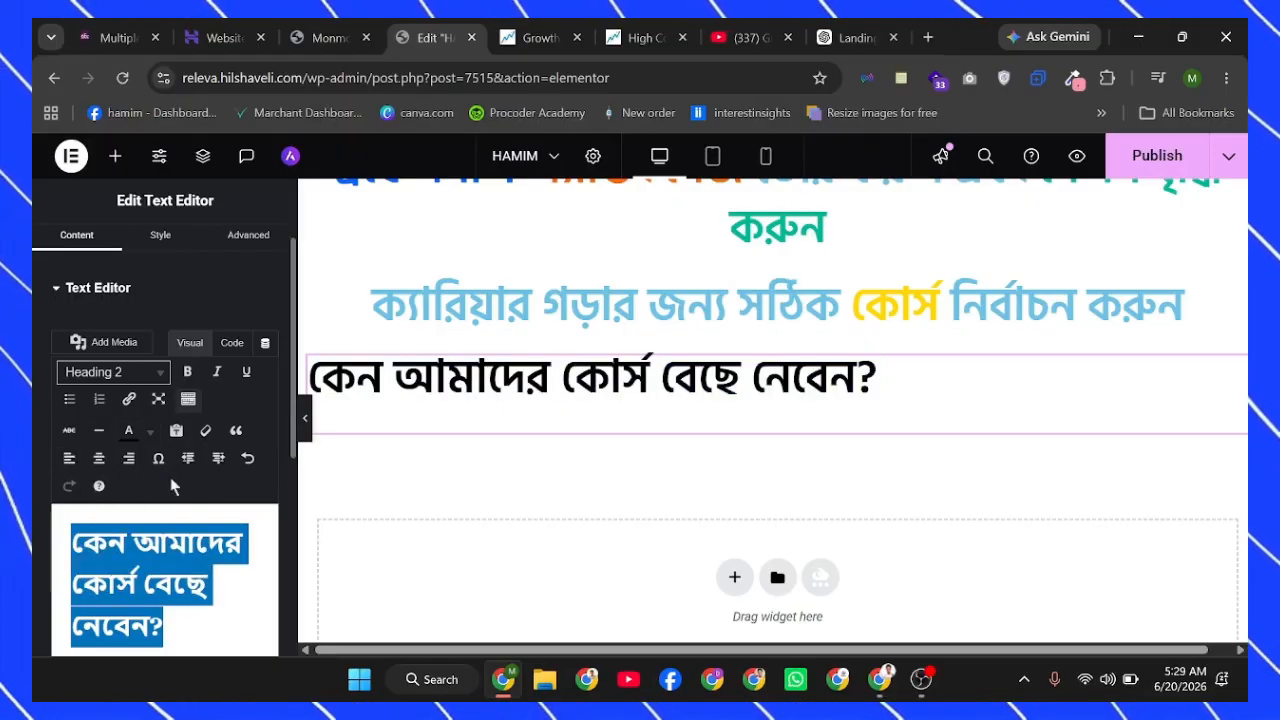
click(222, 556)
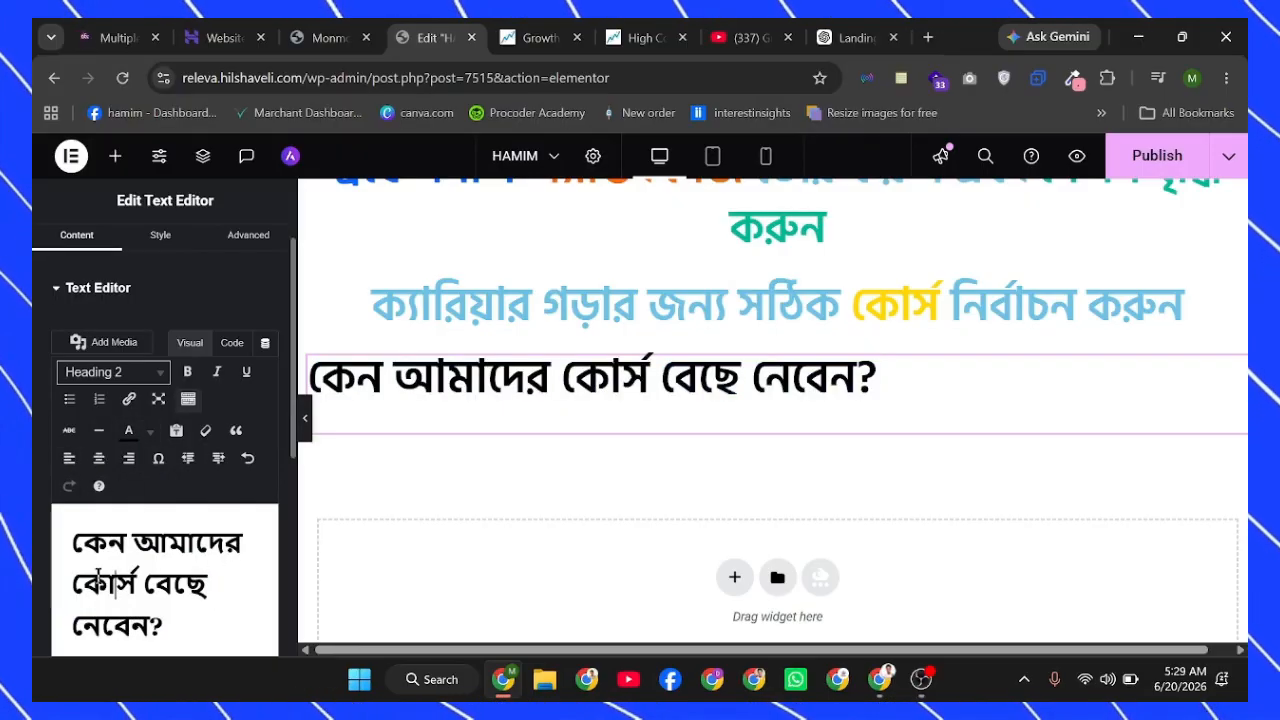
Select only the word "কোর্স" in the text content and colour it blue.
triple_click(115, 585)
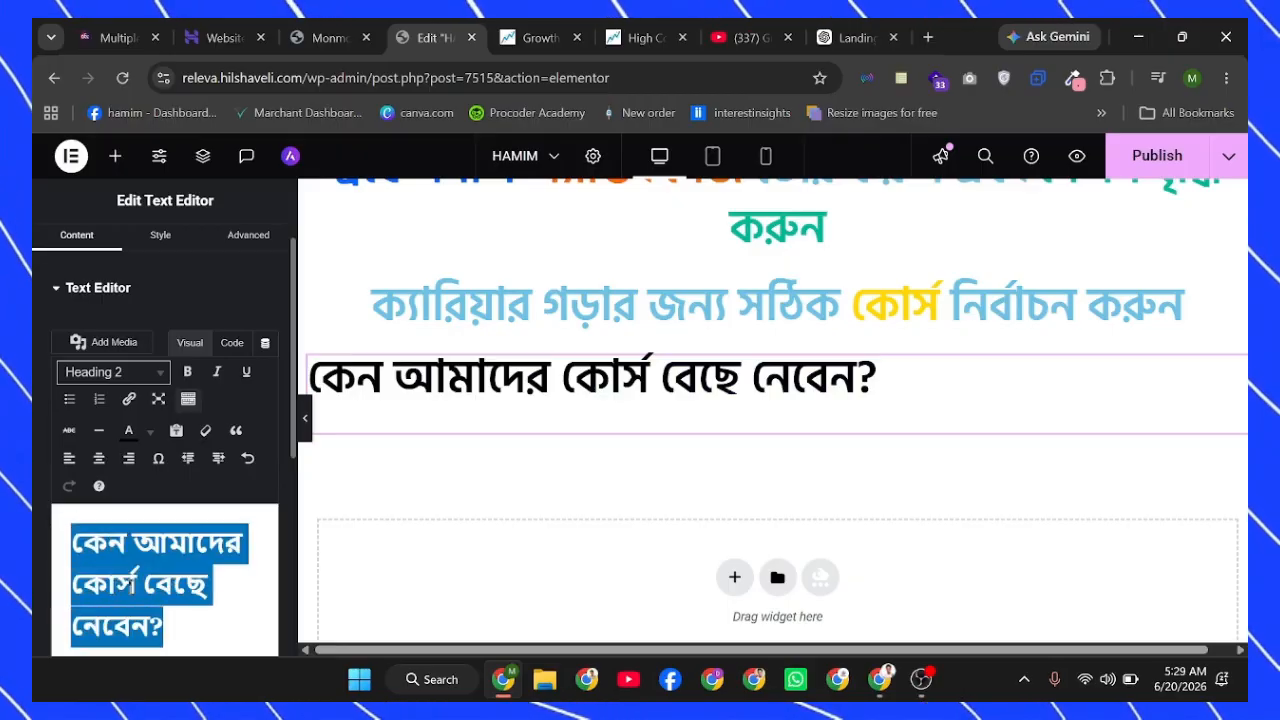
click(136, 582)
drag(138, 583, 83, 571)
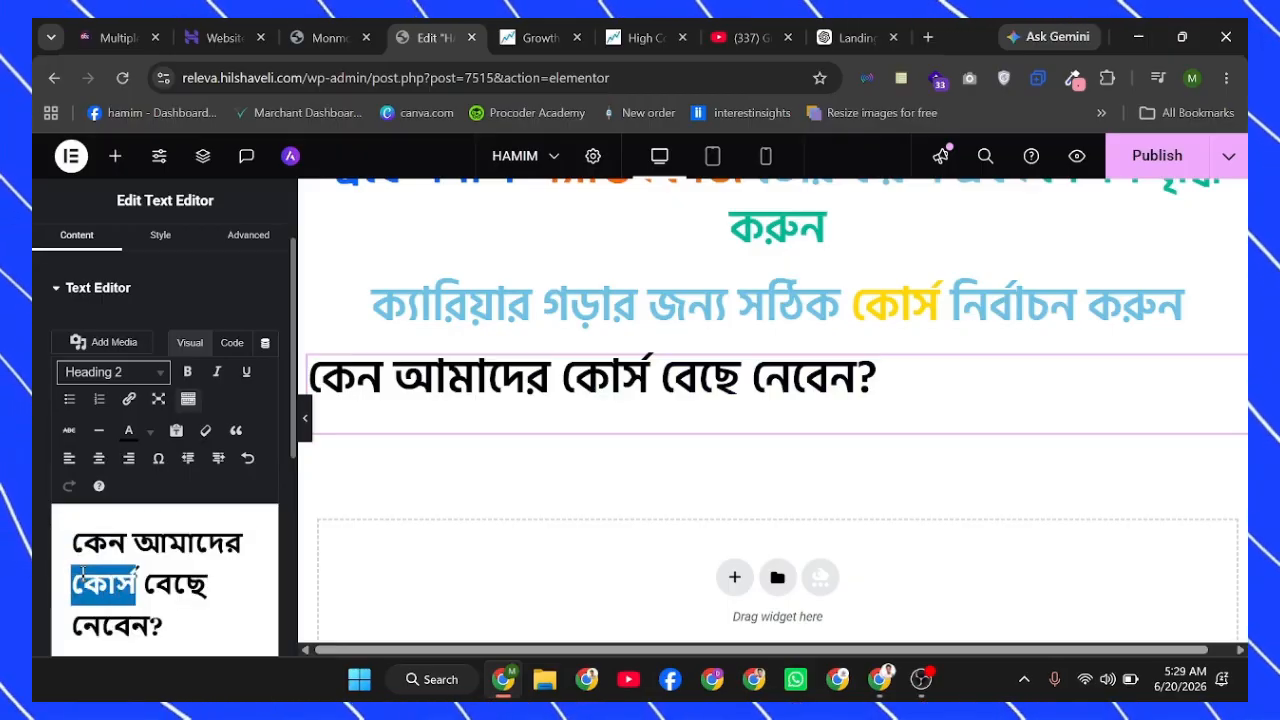
click(82, 572)
triple_click(133, 577)
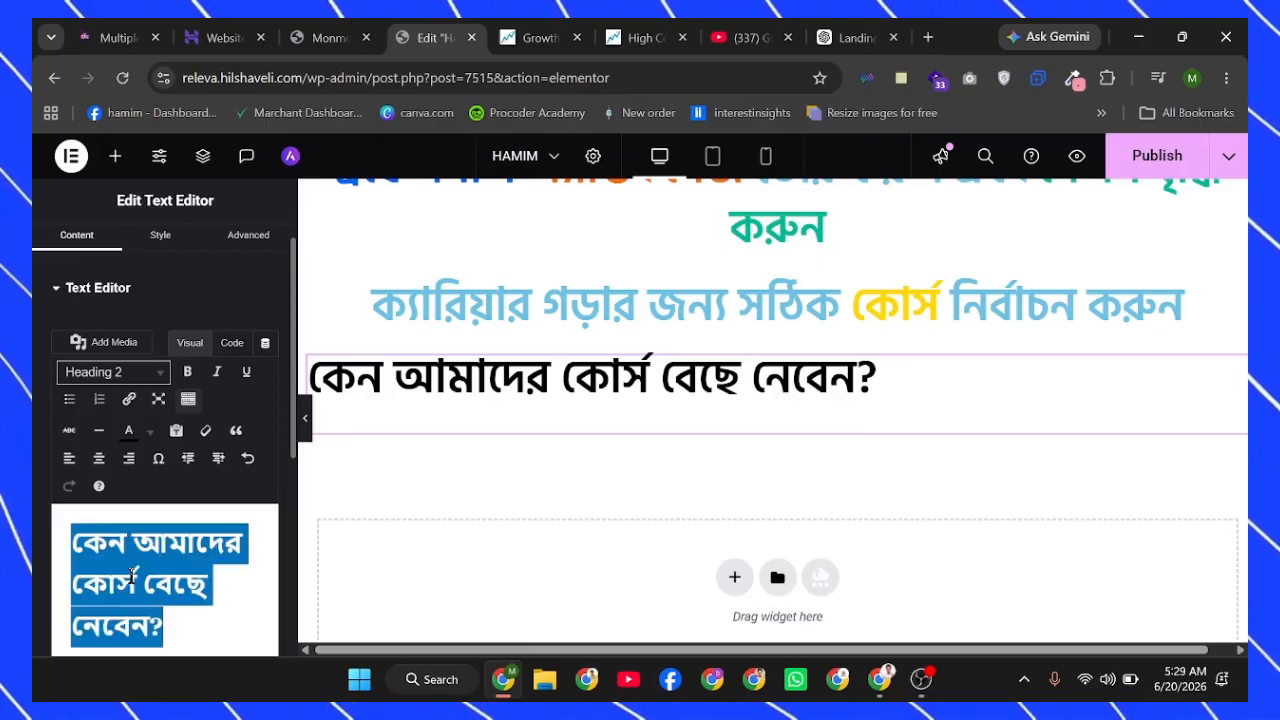
drag(207, 583, 67, 580)
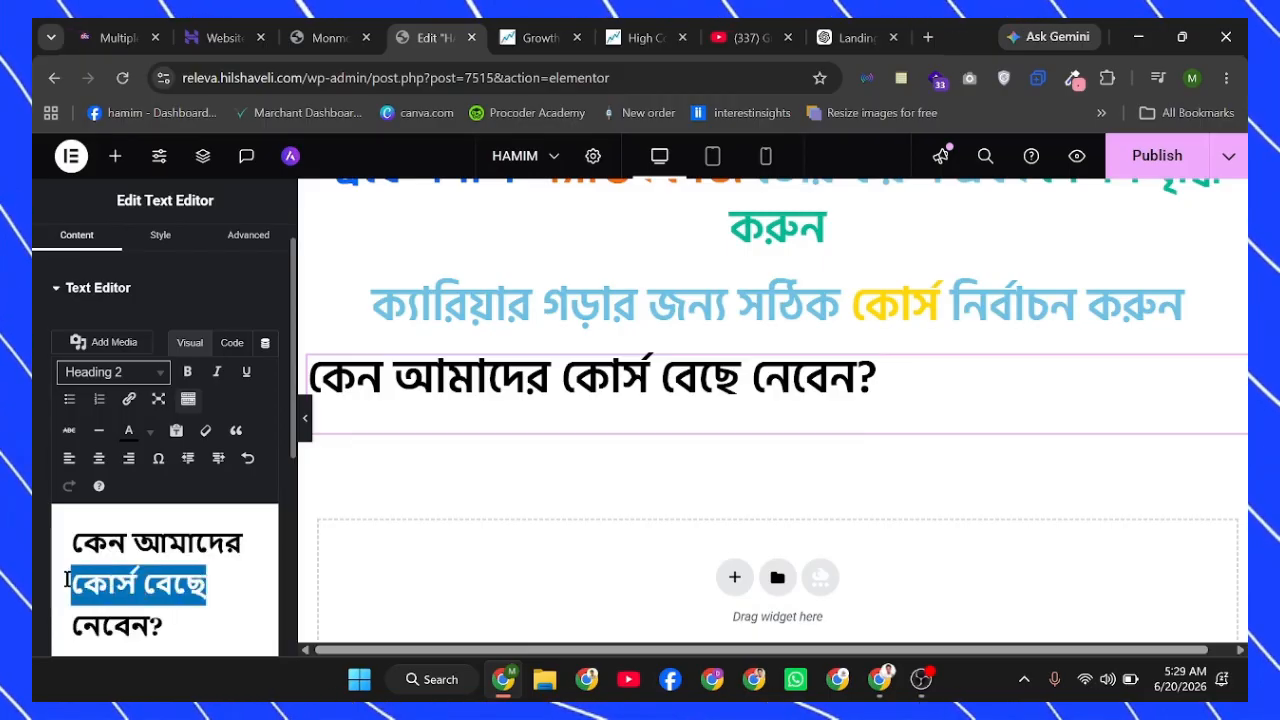
click(70, 580)
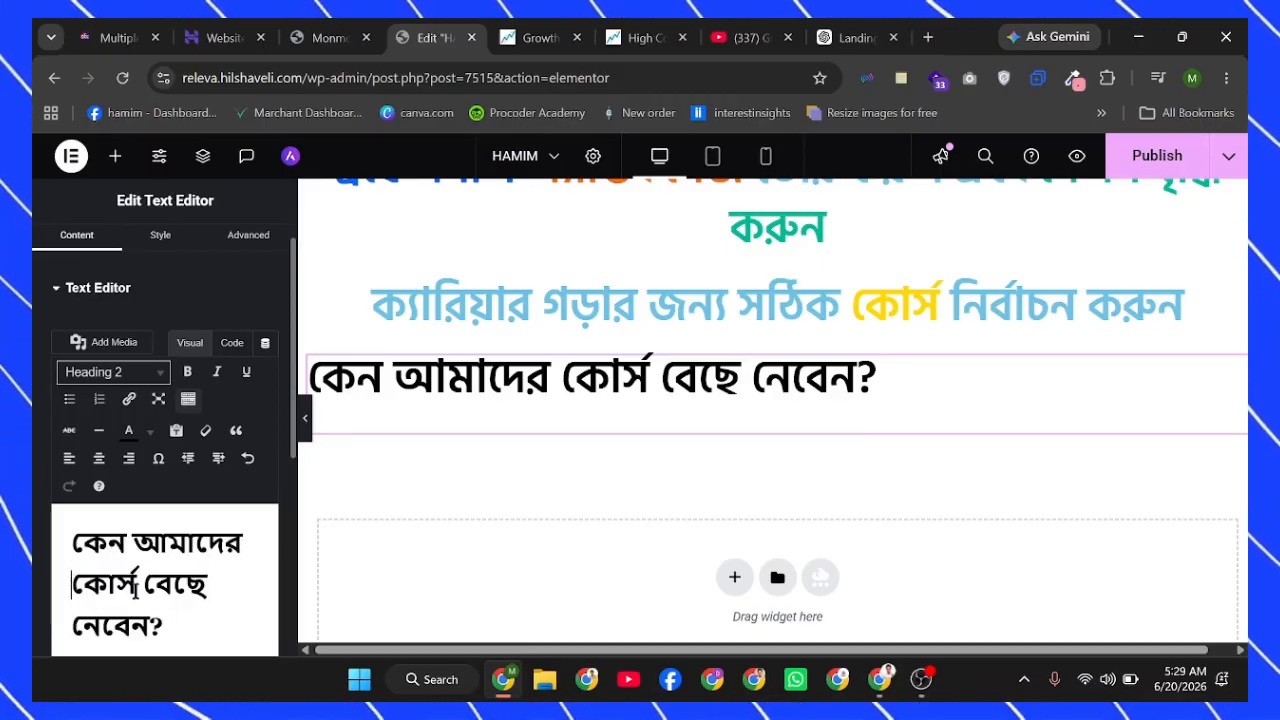
drag(97, 573, 74, 572)
double_click(80, 573)
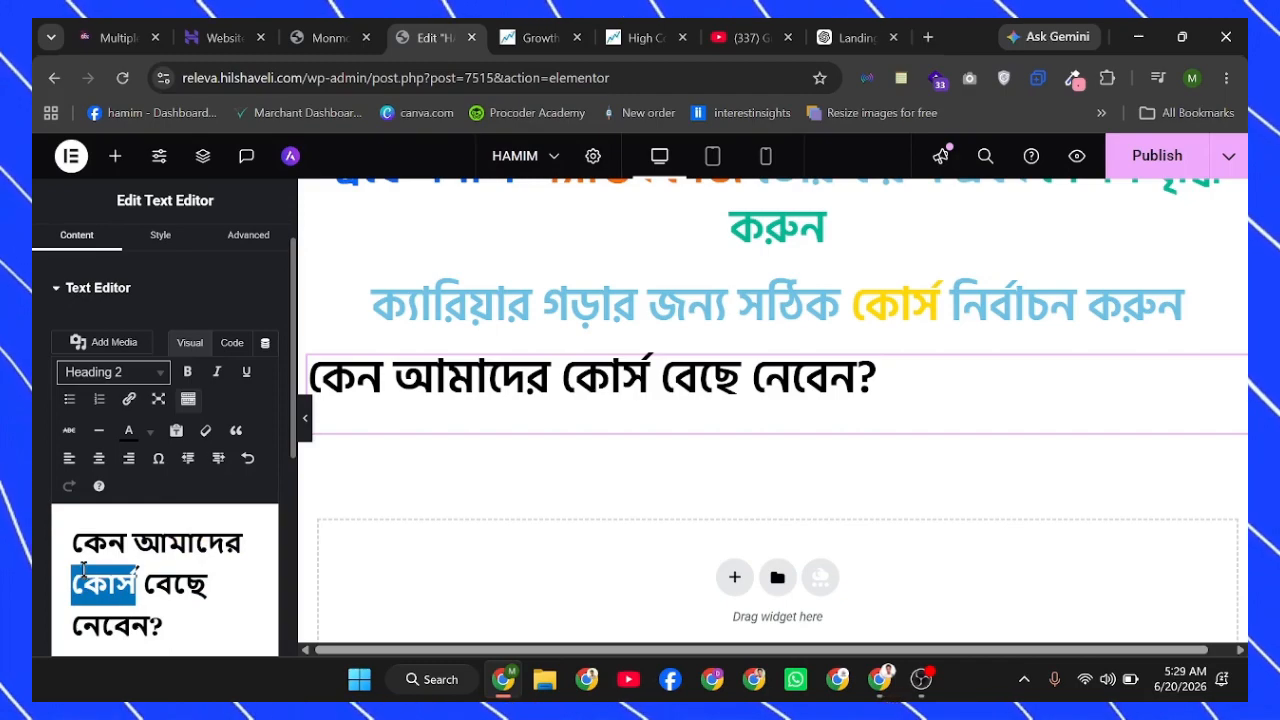
click(150, 431)
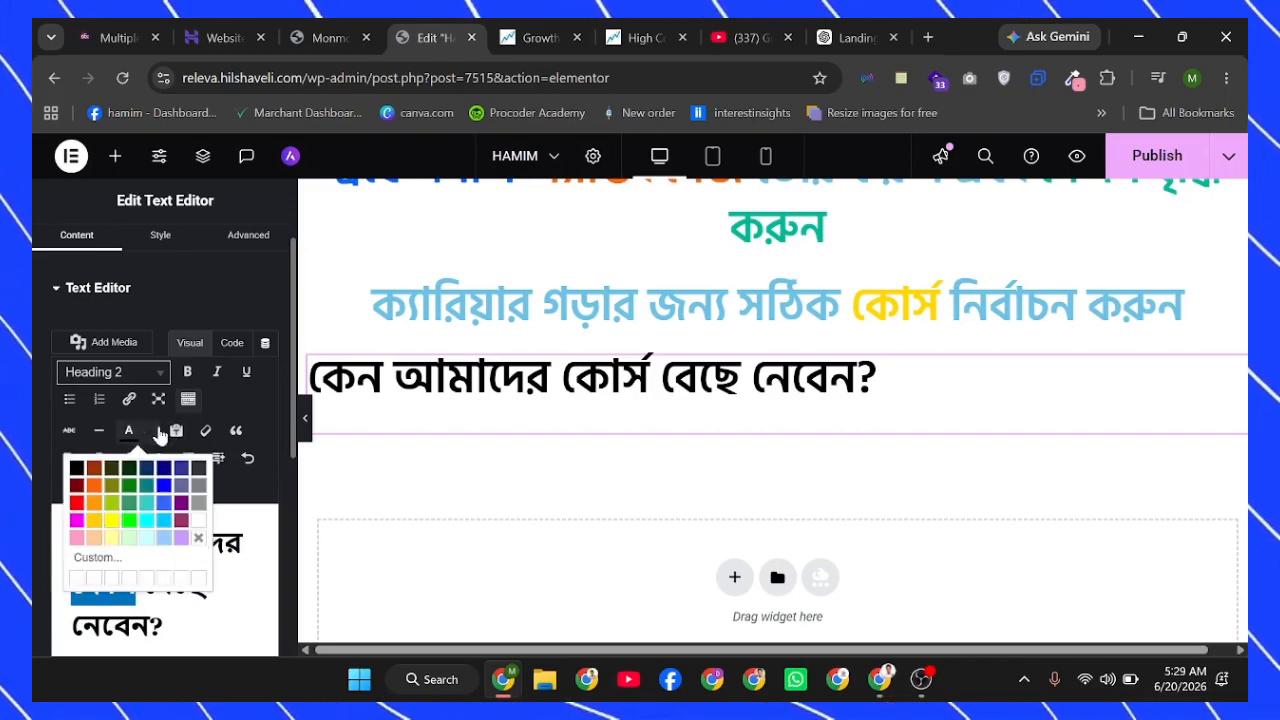
click(165, 504)
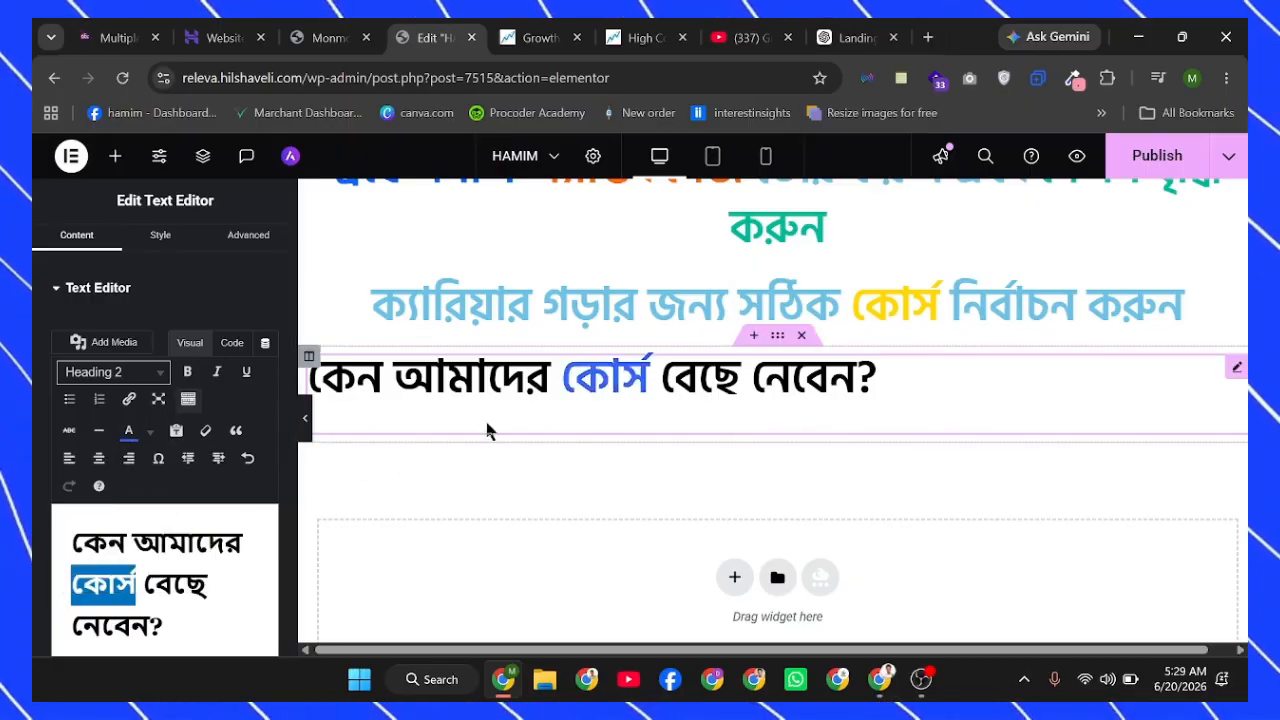
Centre-align the Text Editor widget's text.
click(160, 240)
click(214, 362)
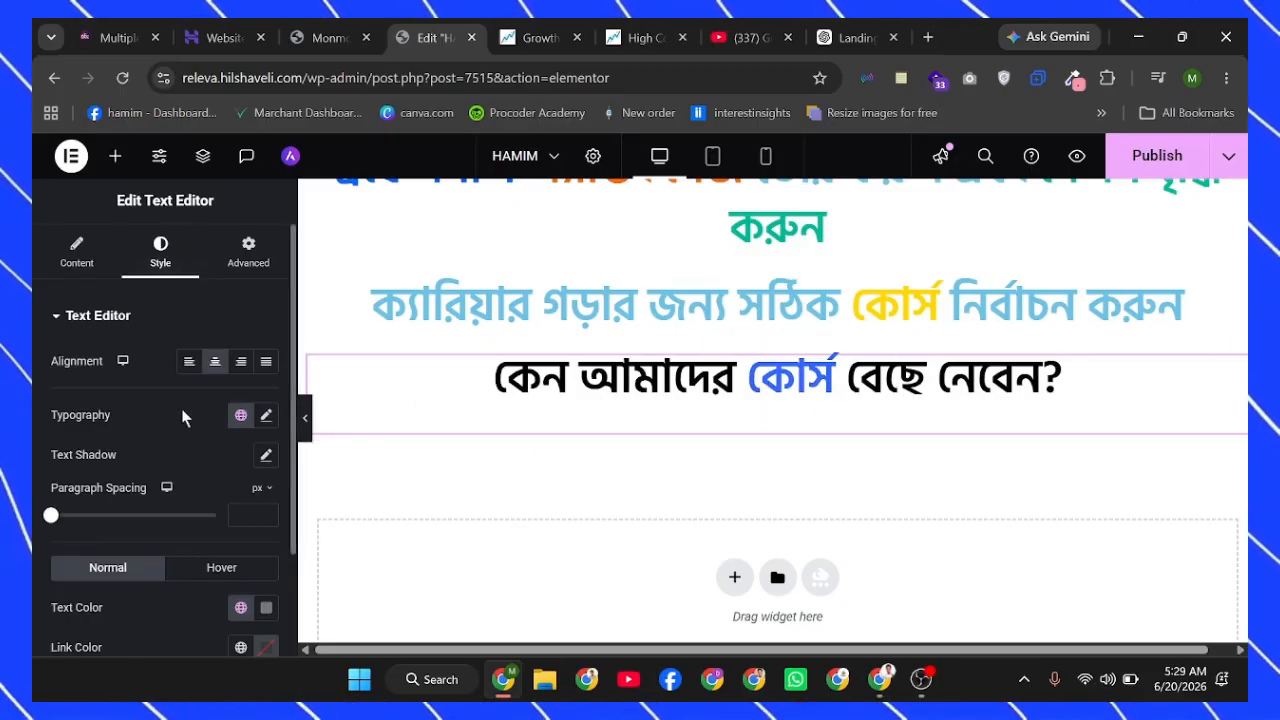
Select only the word "আমাদের" in the text content, try bright green on it, and change its colour to grey.
click(74, 254)
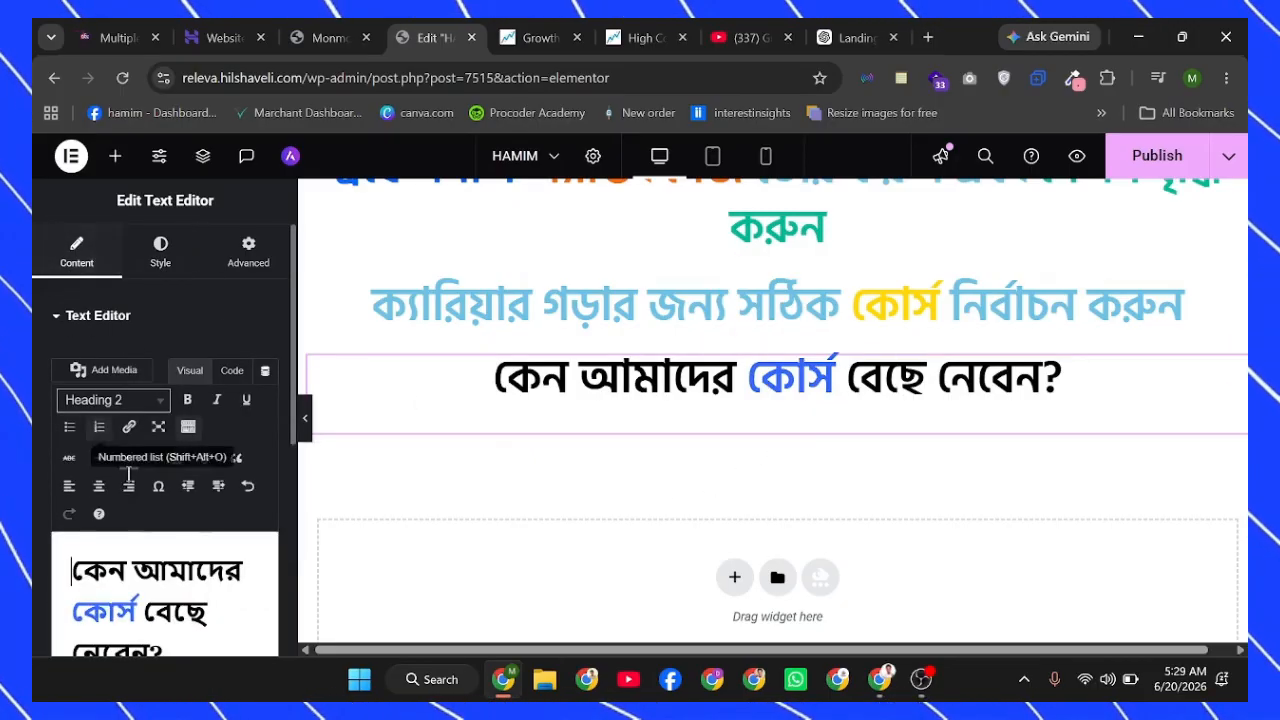
triple_click(170, 572)
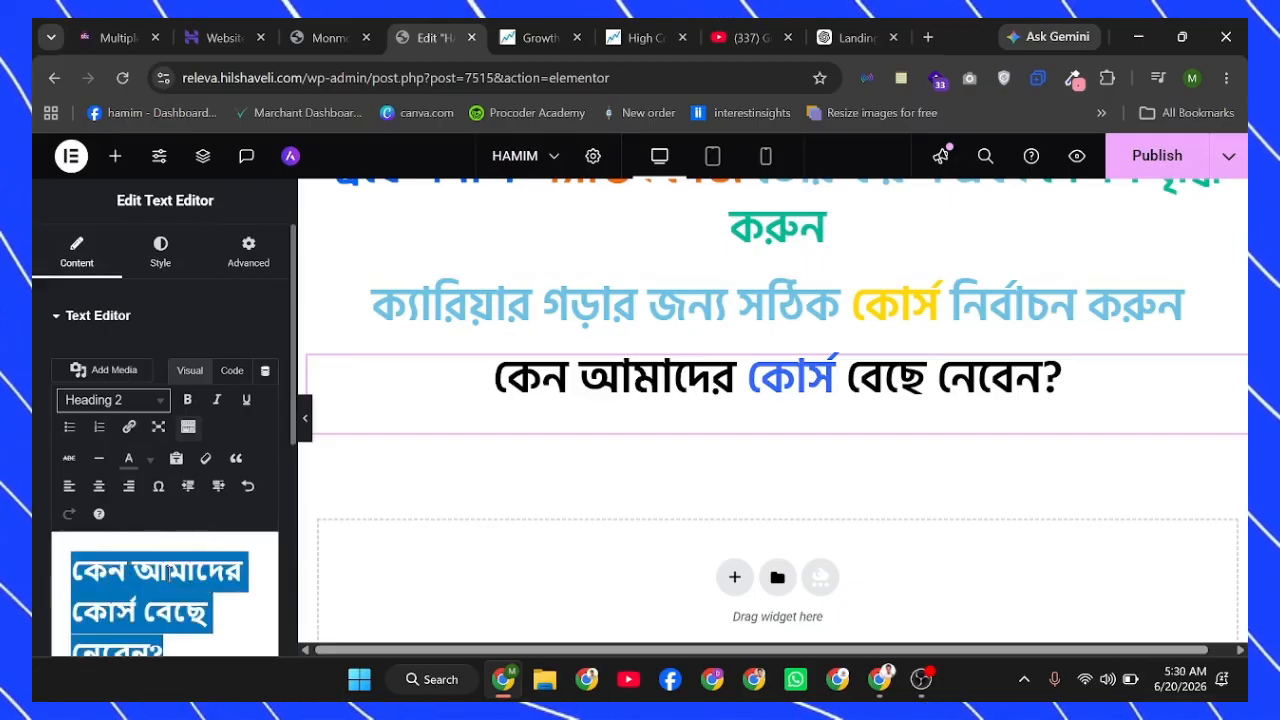
click(170, 572)
double_click(175, 571)
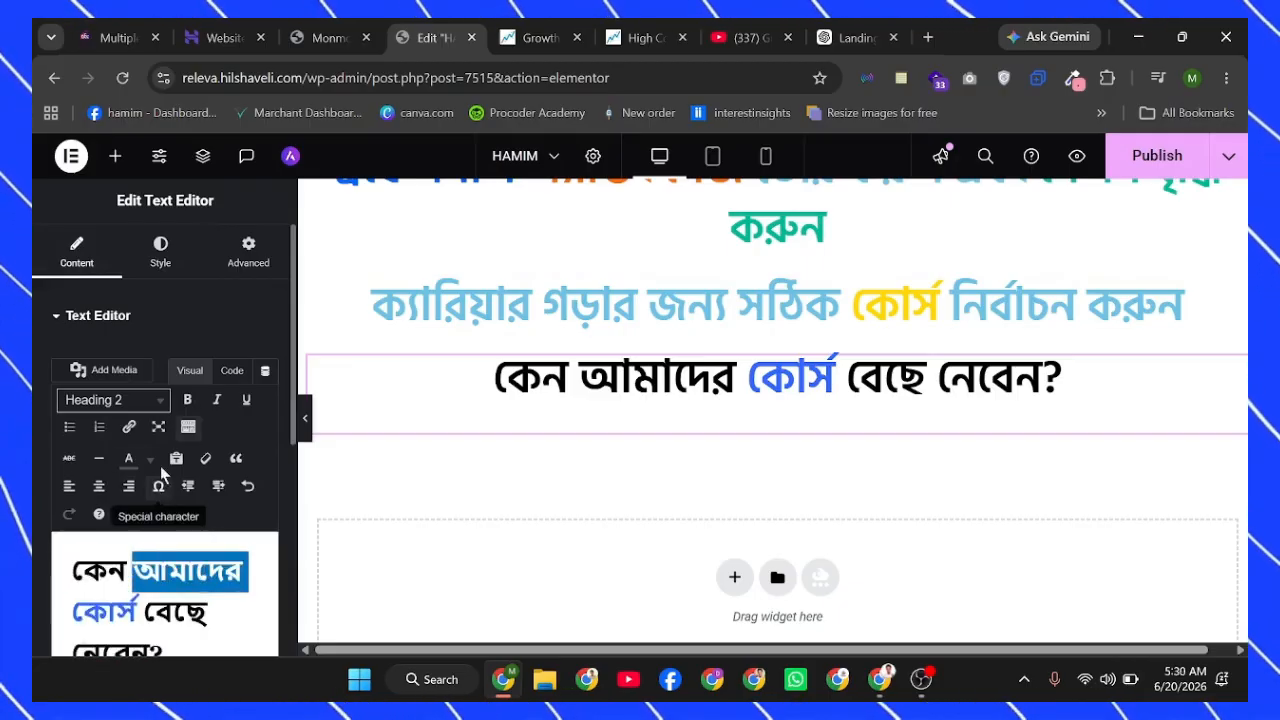
click(150, 459)
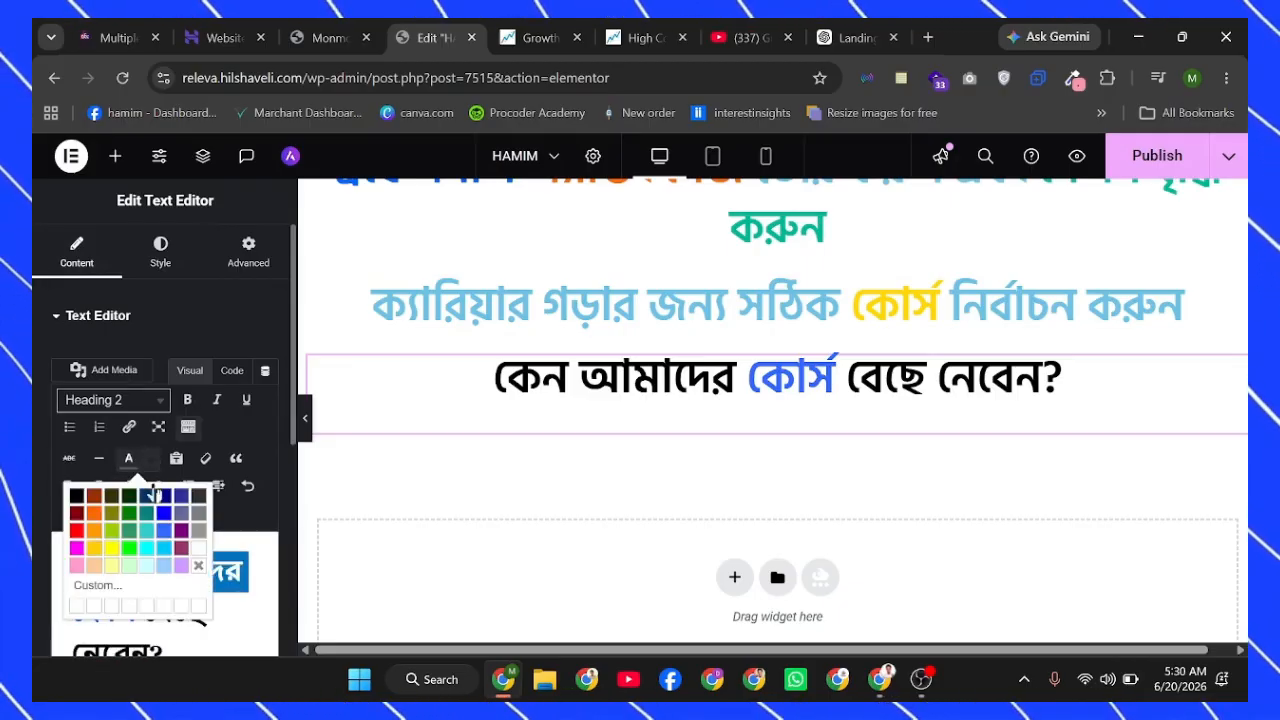
click(129, 549)
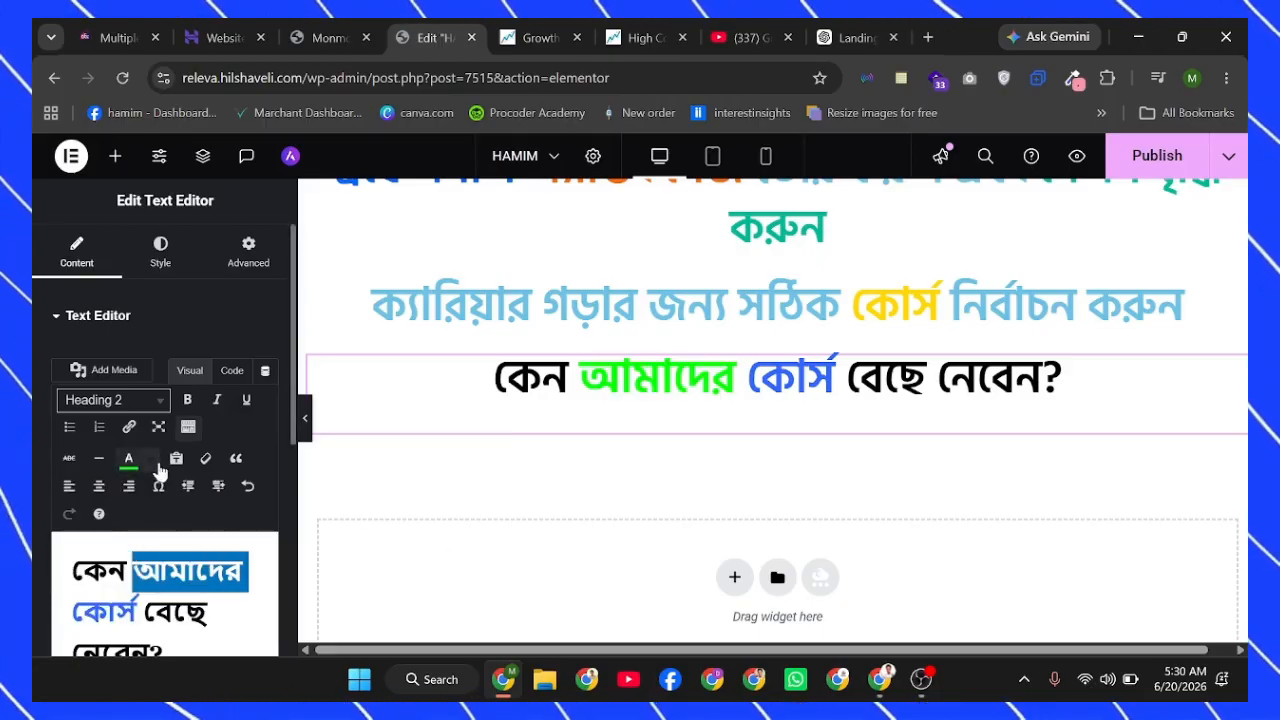
click(150, 459)
click(202, 532)
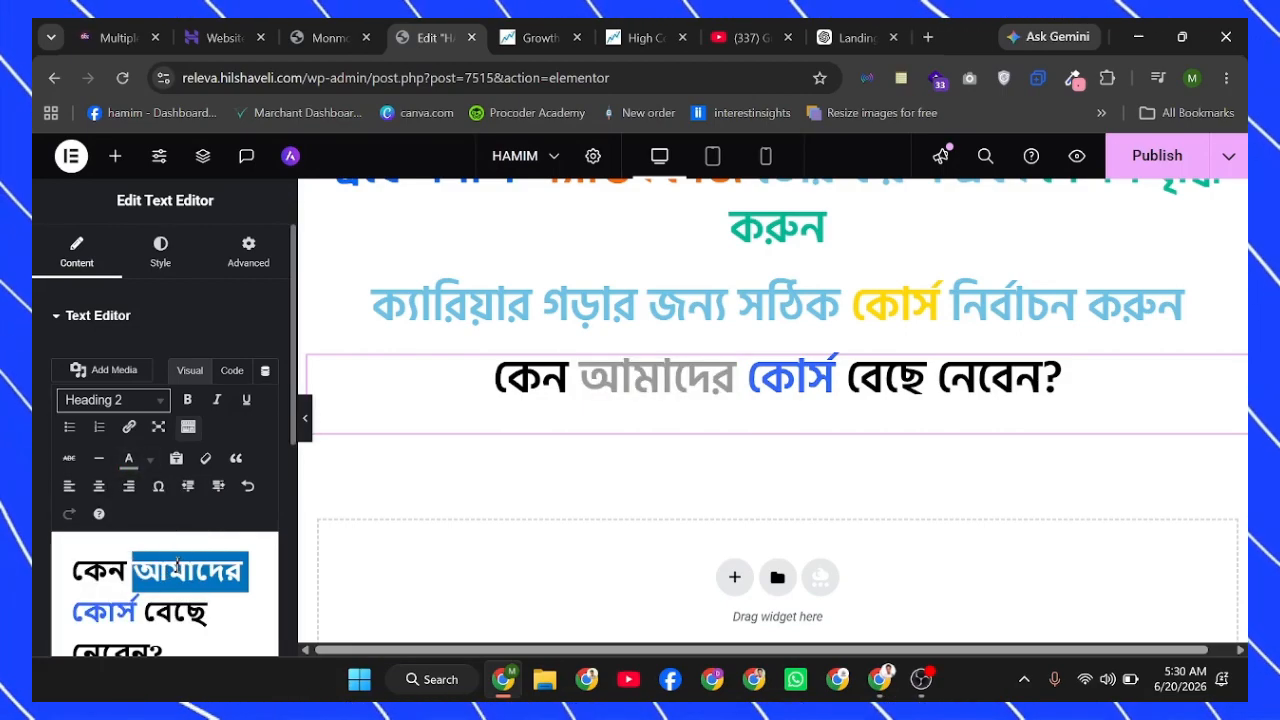
Select only the word "কেন" at the start of the line and colour it orange.
double_click(98, 571)
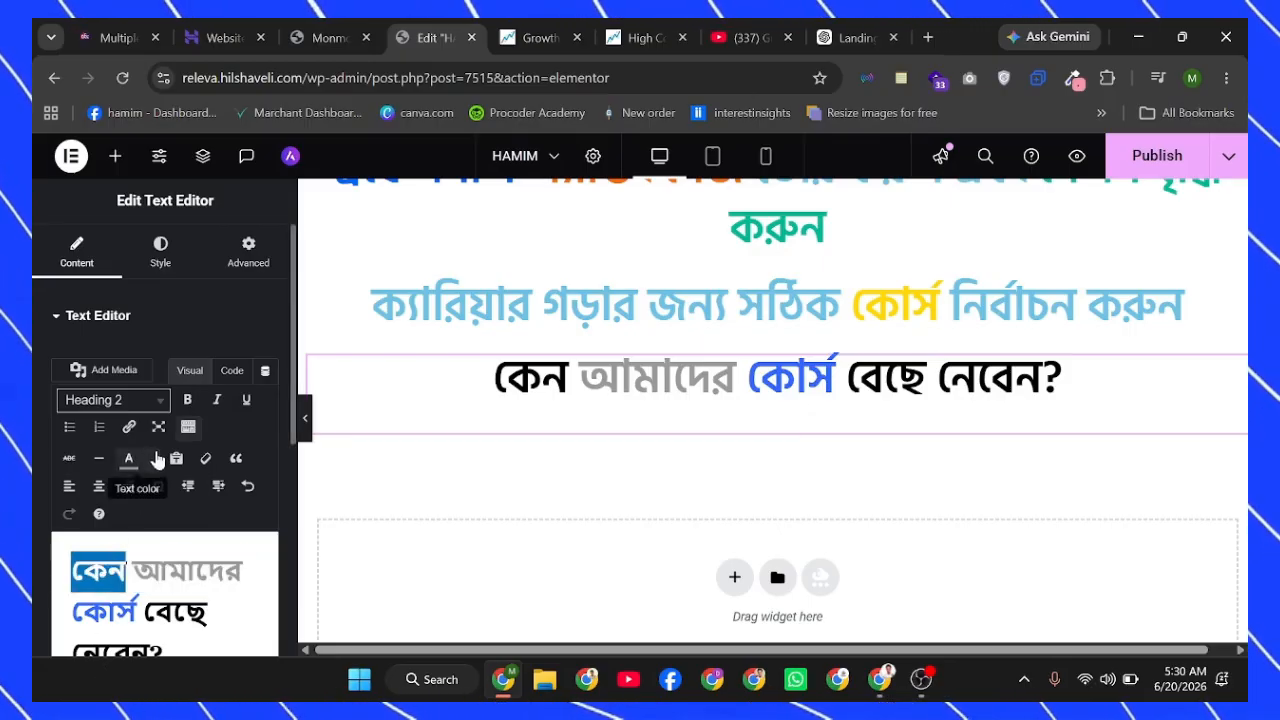
click(153, 459)
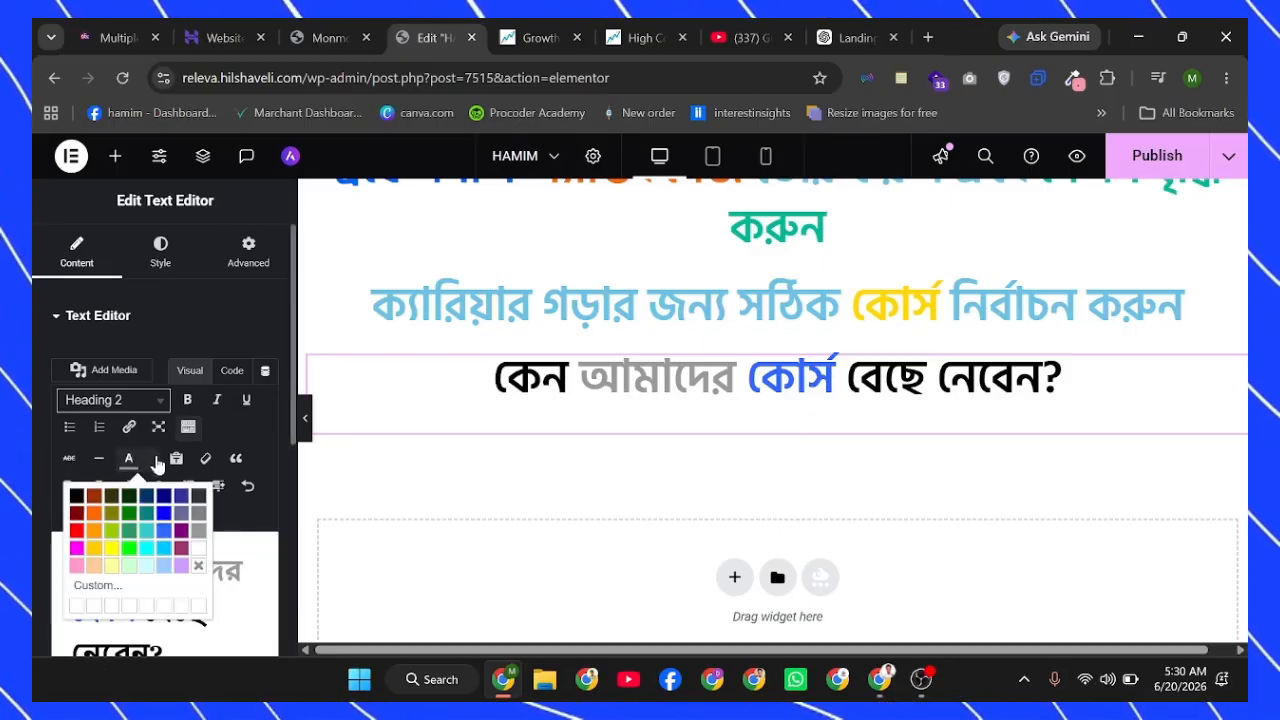
click(96, 523)
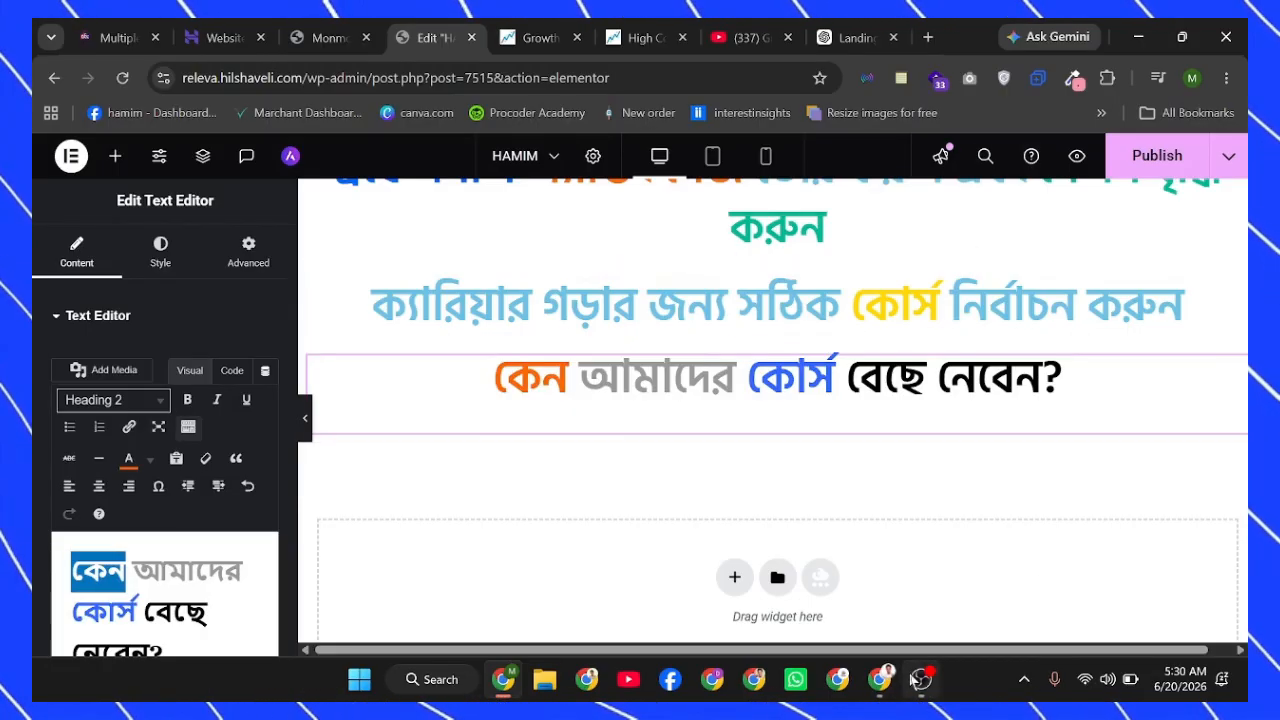
mouse_move(913, 688)
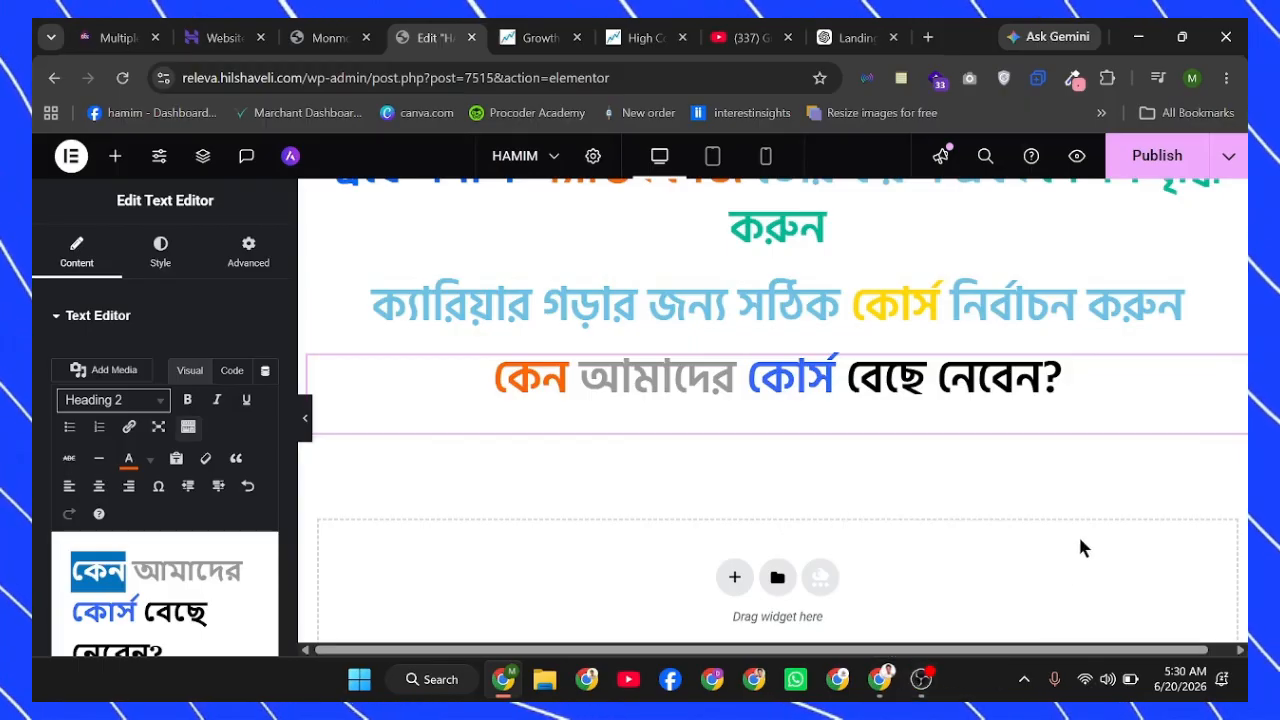